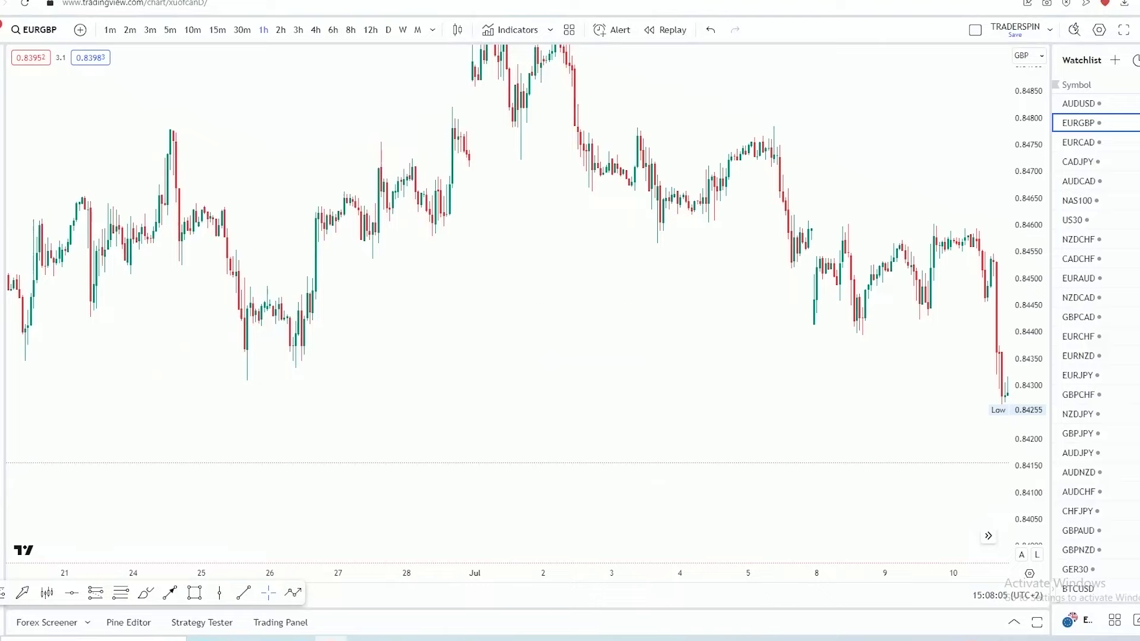
# Examine the EURGBP hourly price history across June and early to mid July at different scales
pyautogui.scroll(-4, 688, 188)
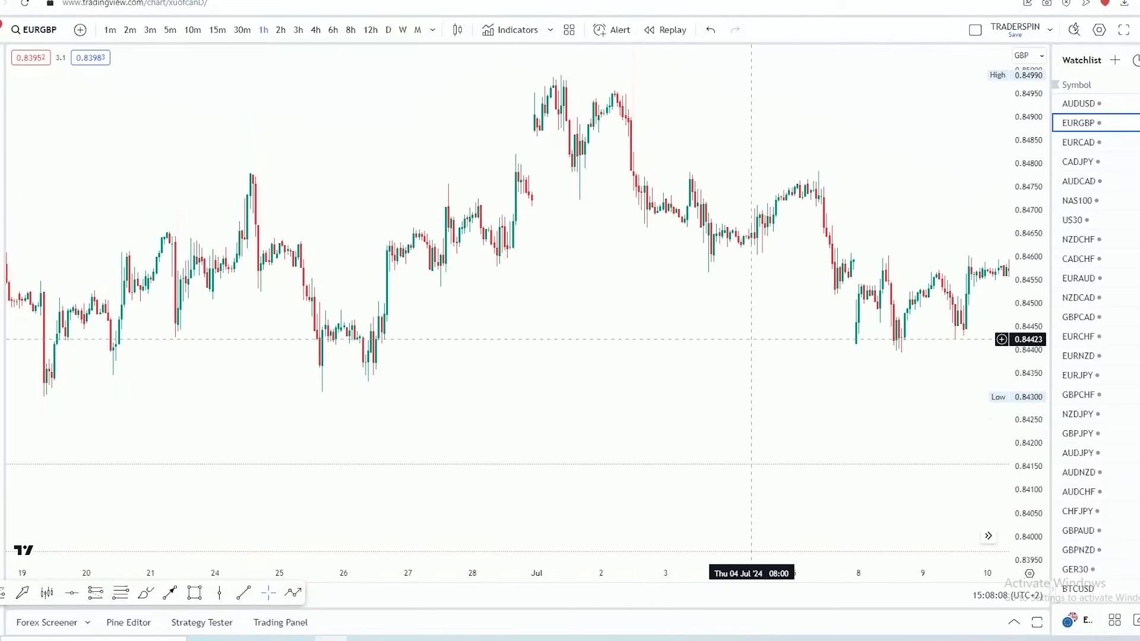
pyautogui.moveTo(692, 328); pyautogui.dragTo(590, 304)
pyautogui.moveTo(500, 285); pyautogui.dragTo(524, 319)
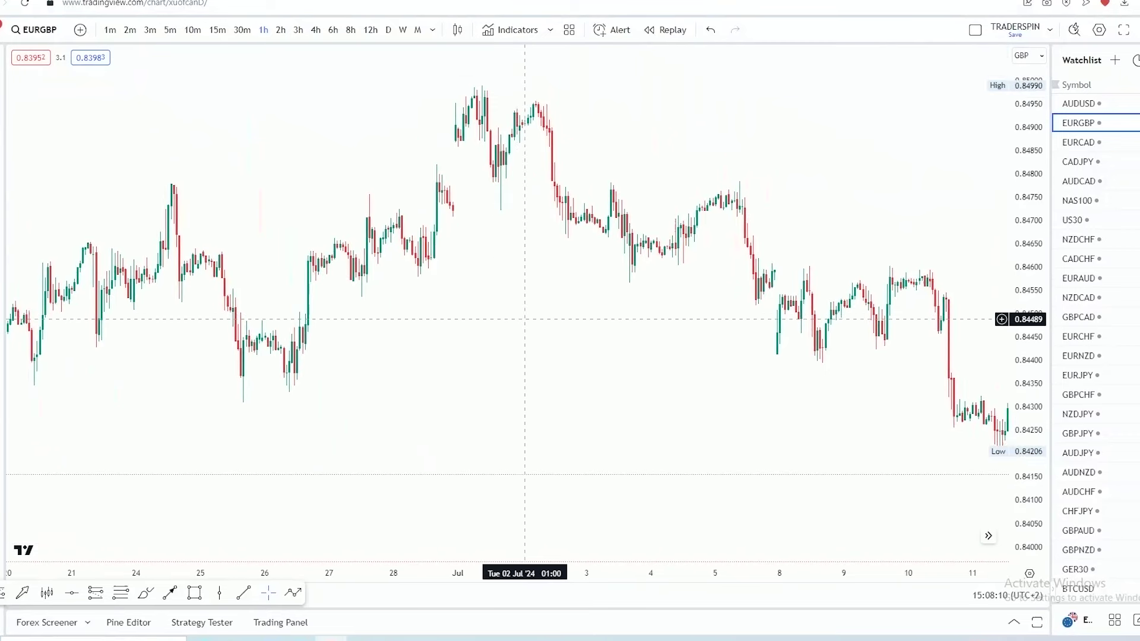
pyautogui.scroll(-5, 524, 318)
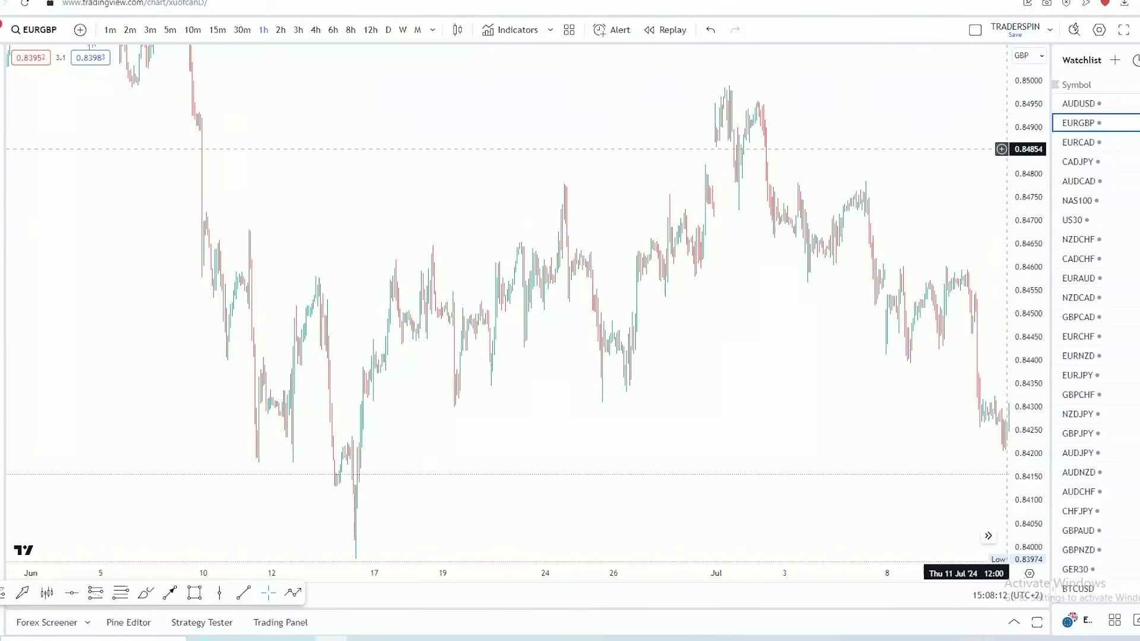
pyautogui.hscroll(4, 743, 330)
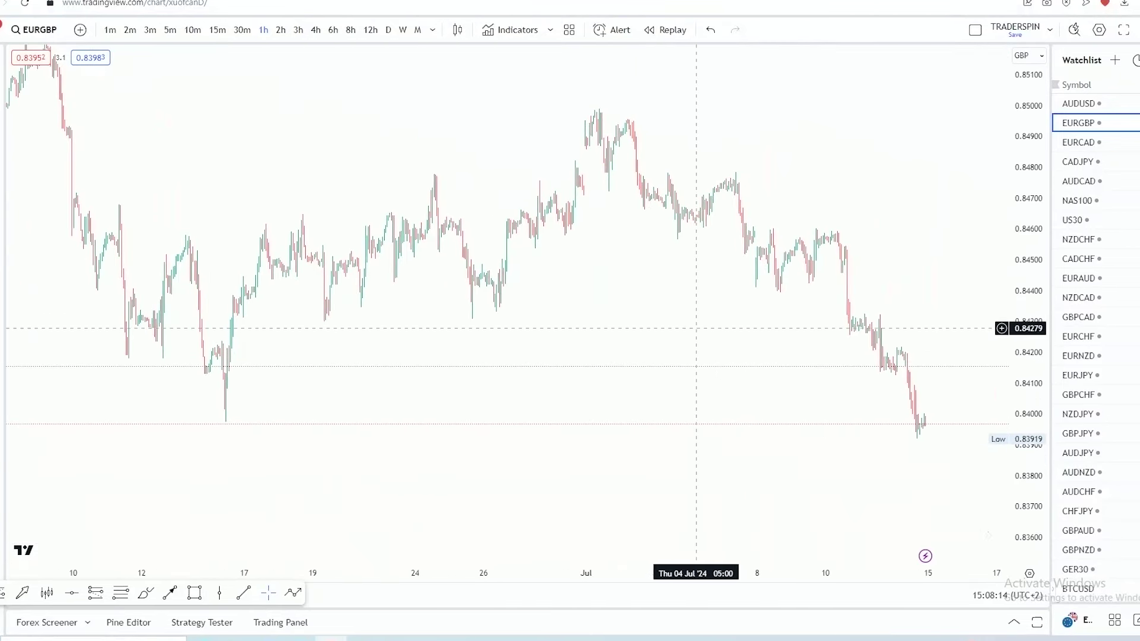
pyautogui.scroll(3, 688, 324)
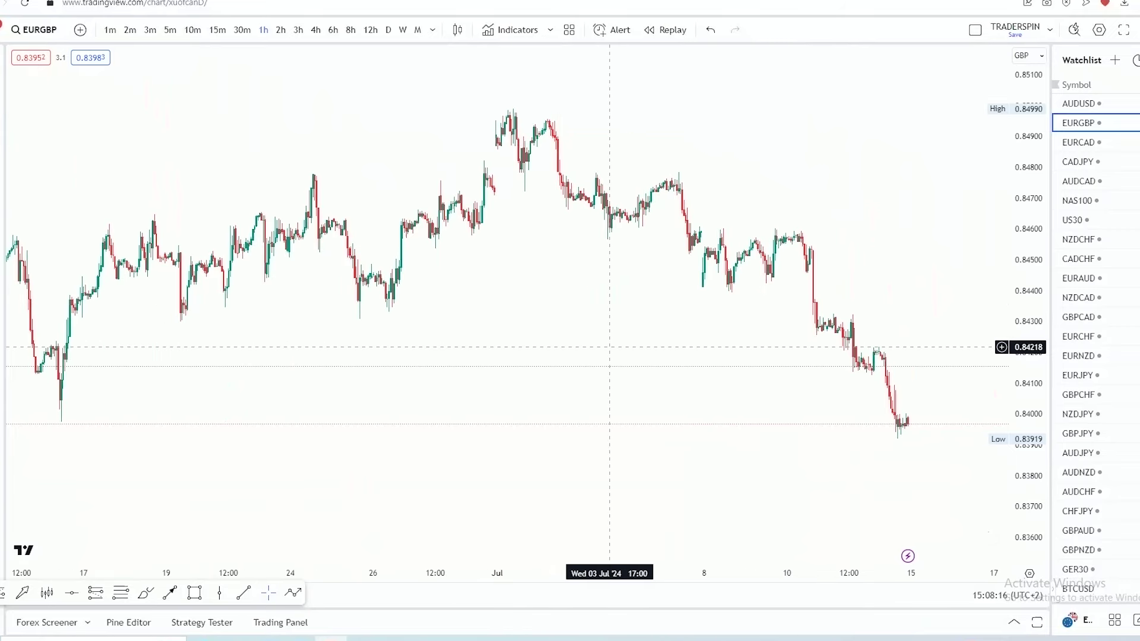
pyautogui.scroll(-4, 630, 293)
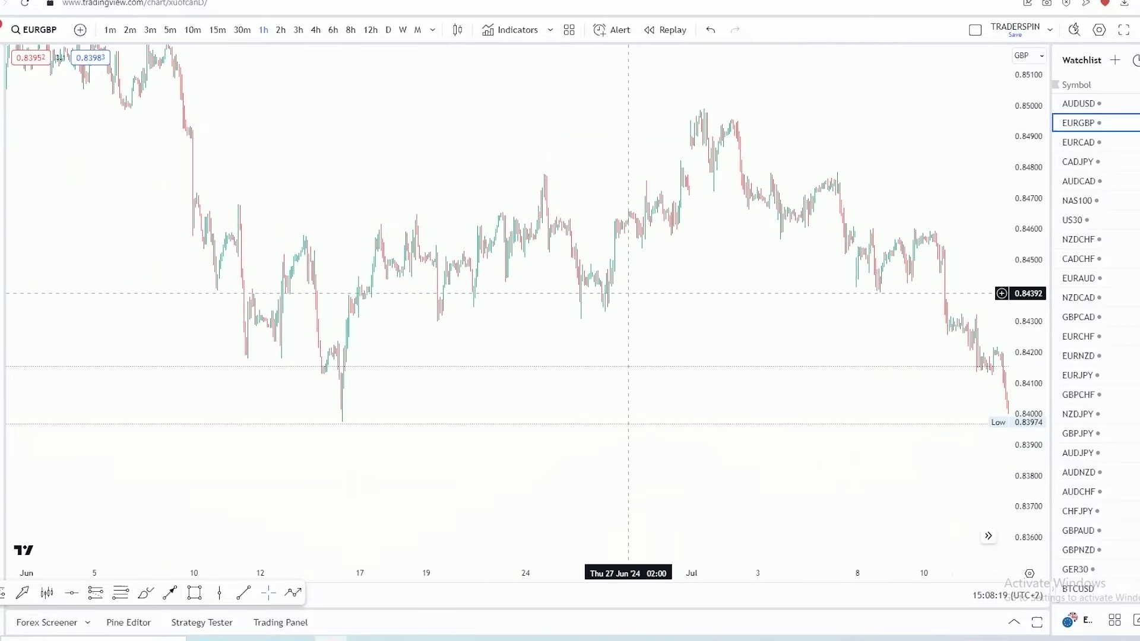
pyautogui.hscroll(-8, 468, 188)
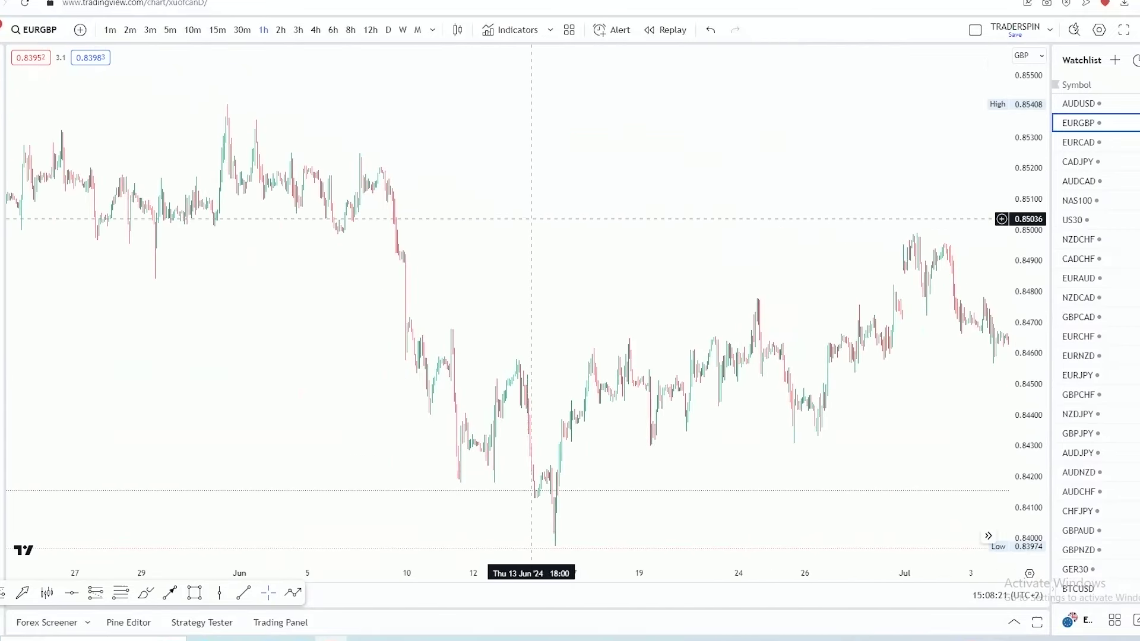
pyautogui.moveTo(657, 277); pyautogui.dragTo(546, 211)
pyautogui.moveTo(745, 300); pyautogui.dragTo(591, 267)
pyautogui.moveTo(785, 380); pyautogui.dragTo(635, 358)
pyautogui.scroll(2, 627, 355)
pyautogui.scroll(4, 627, 355)
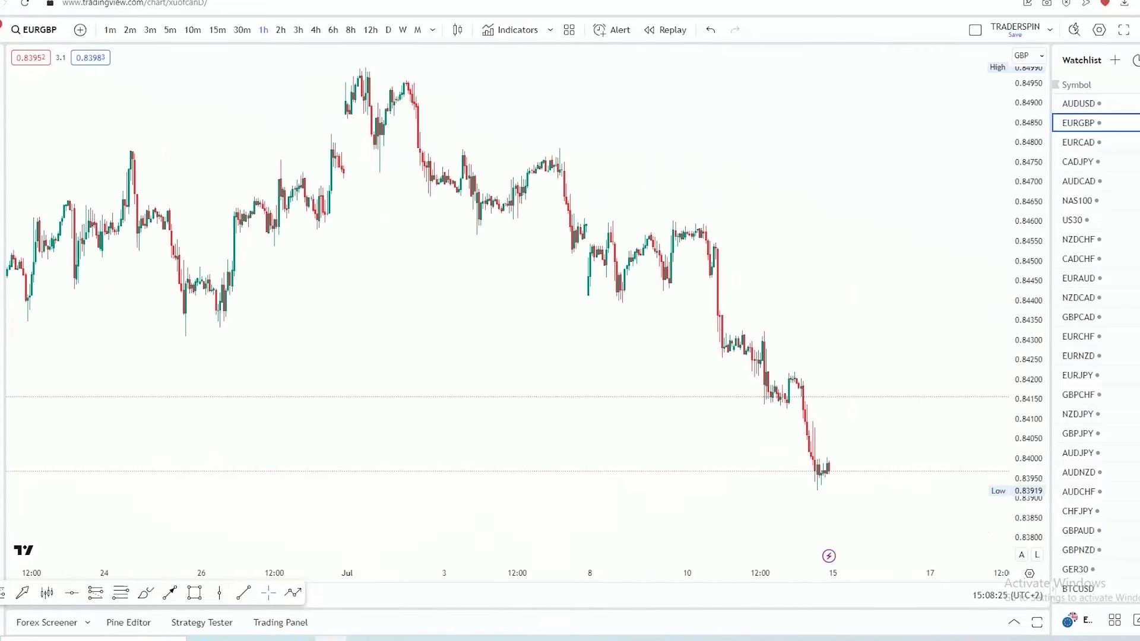
pyautogui.hscroll(-5, 765, 269)
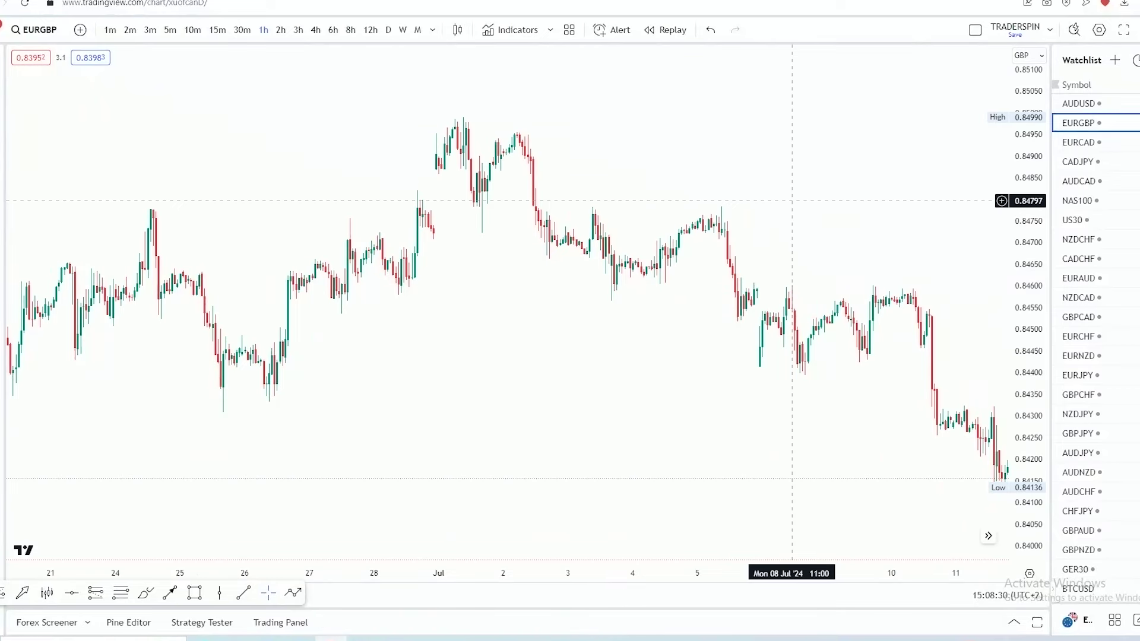
pyautogui.scroll(2, 791, 201)
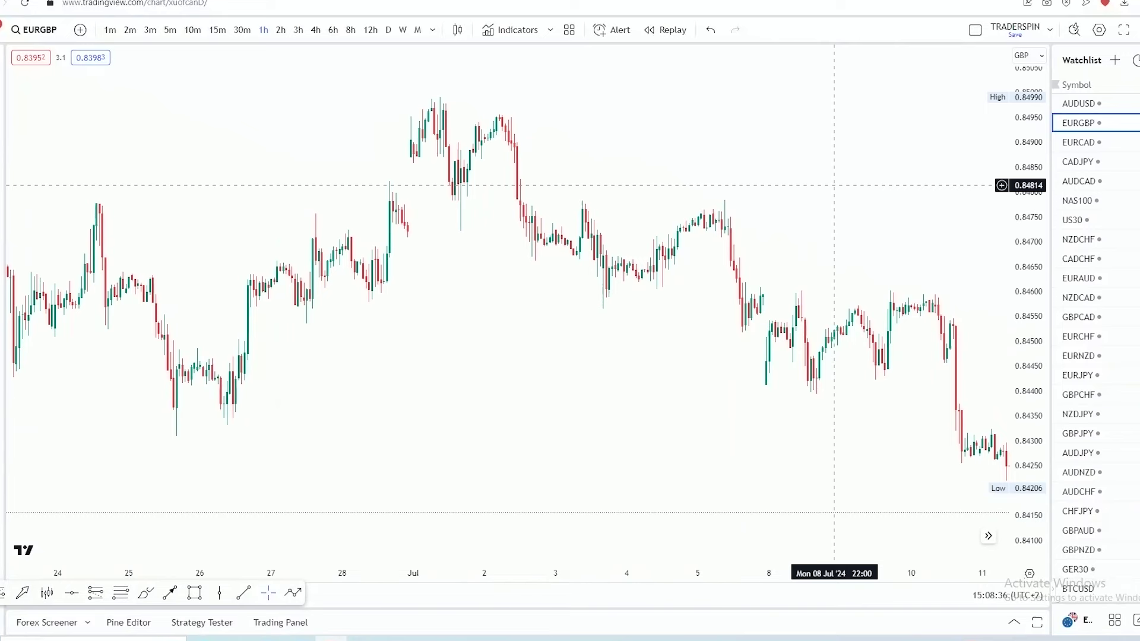
pyautogui.moveTo(439, 317); pyautogui.dragTo(468, 304)
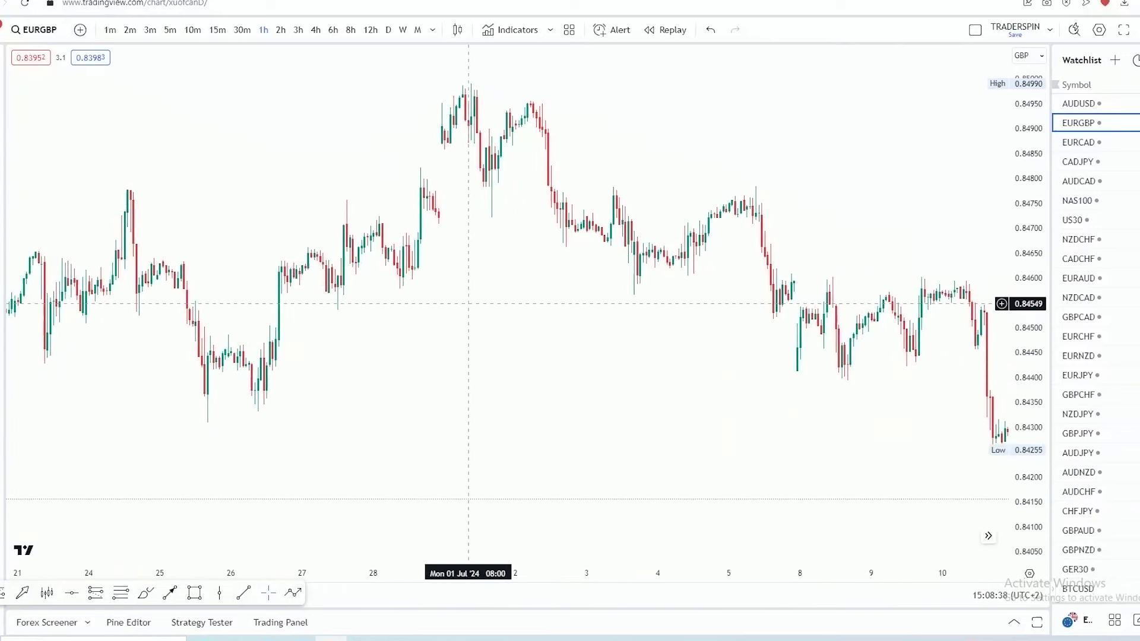
pyautogui.scroll(-2, 469, 303)
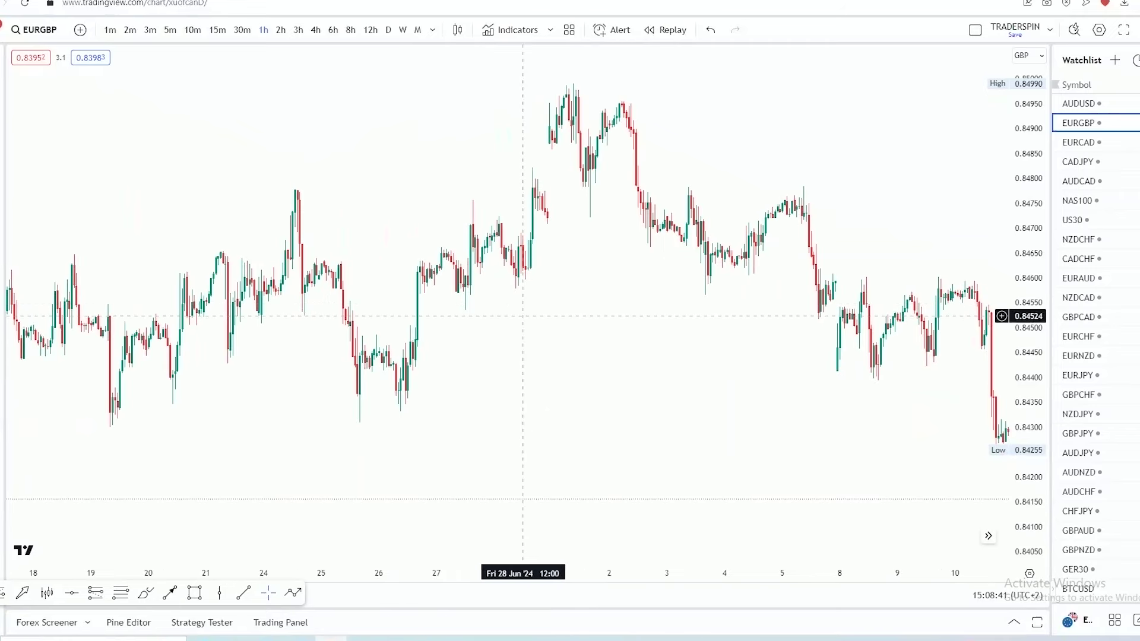
pyautogui.moveTo(499, 326); pyautogui.dragTo(686, 277)
pyautogui.scroll(-3, 425, 296)
pyautogui.moveTo(580, 350); pyautogui.dragTo(703, 333)
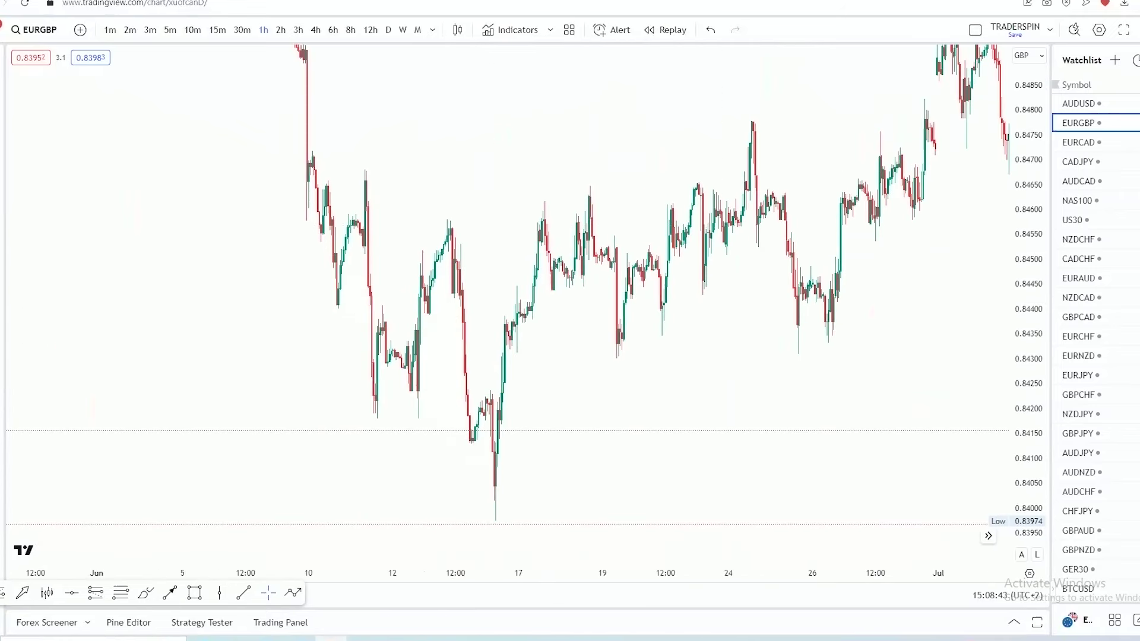
pyautogui.moveTo(1027, 315); pyautogui.dragTo(1028, 445)
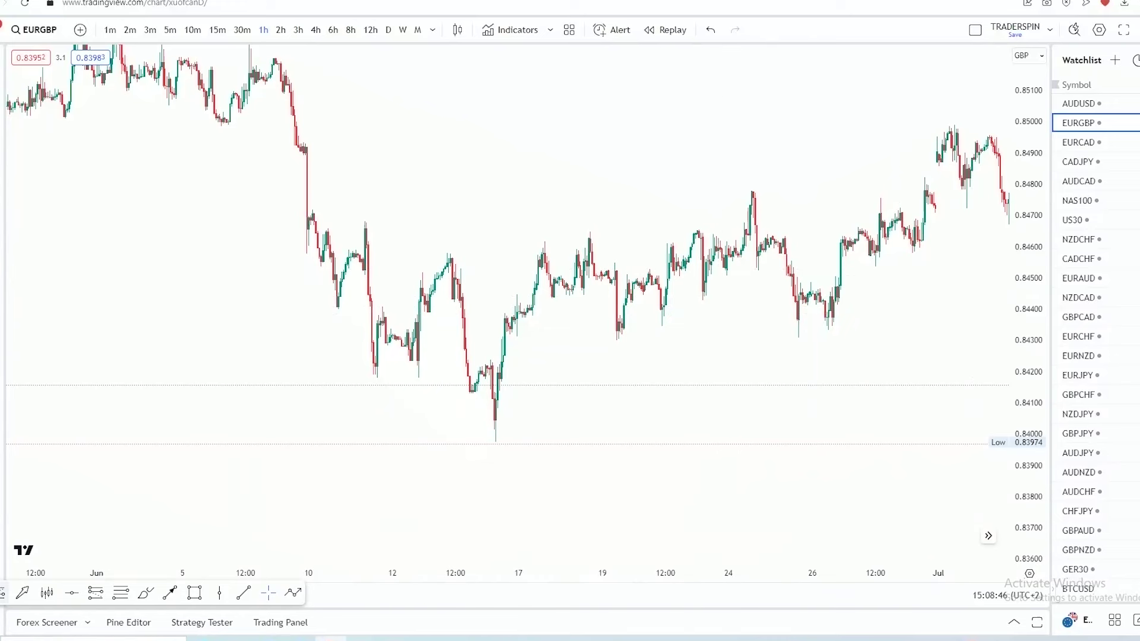
# Move the floating drawing toolbar up onto the chart, clear of the panel names, and look over the main account menu
pyautogui.moveTo(2, 593)
pyautogui.mouseDown()
pyautogui.moveTo(18, 568)
pyautogui.moveTo(26, 456)
pyautogui.mouseUp()
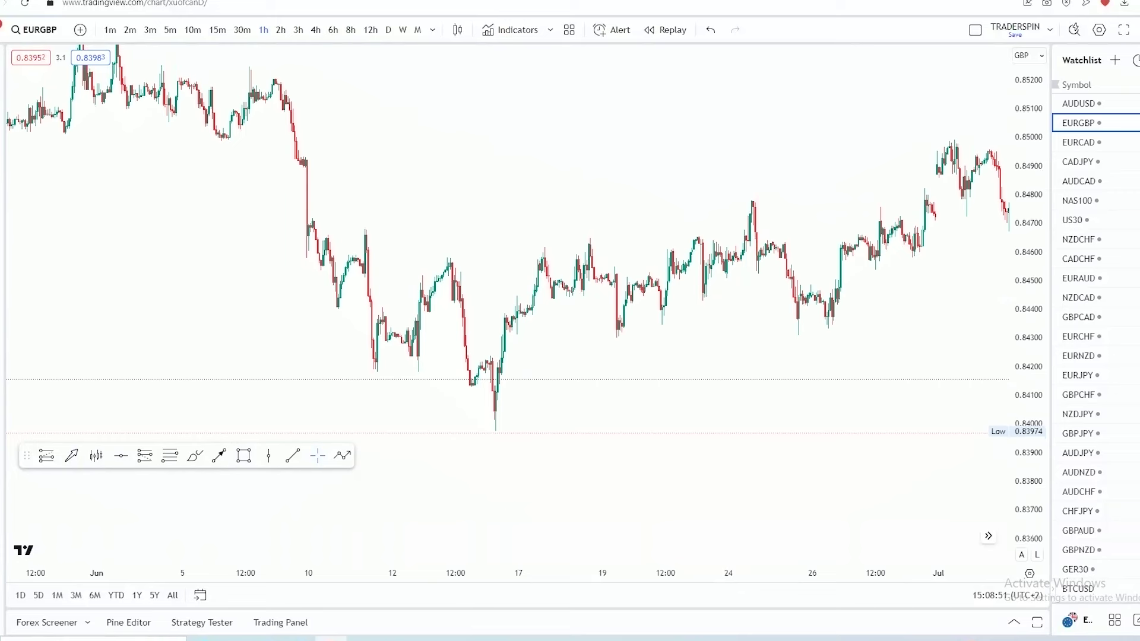
pyautogui.click(3, 29)
pyautogui.moveTo(21, 65)
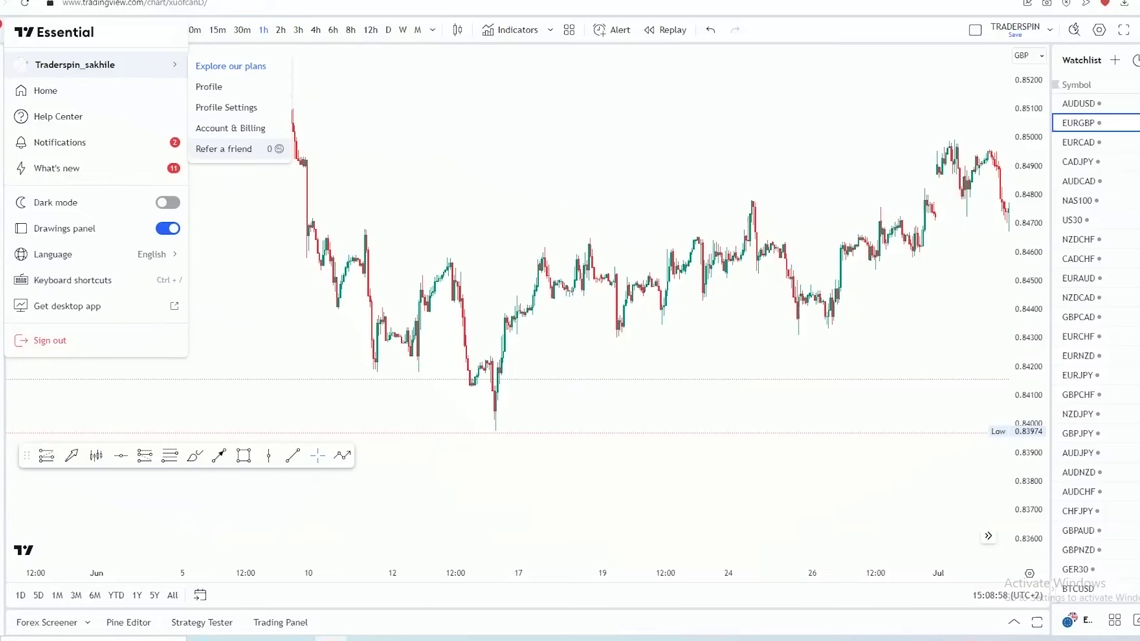
pyautogui.click(368, 143)
pyautogui.moveTo(1027, 249); pyautogui.dragTo(1027, 237)
pyautogui.moveTo(673, 350); pyautogui.dragTo(695, 300)
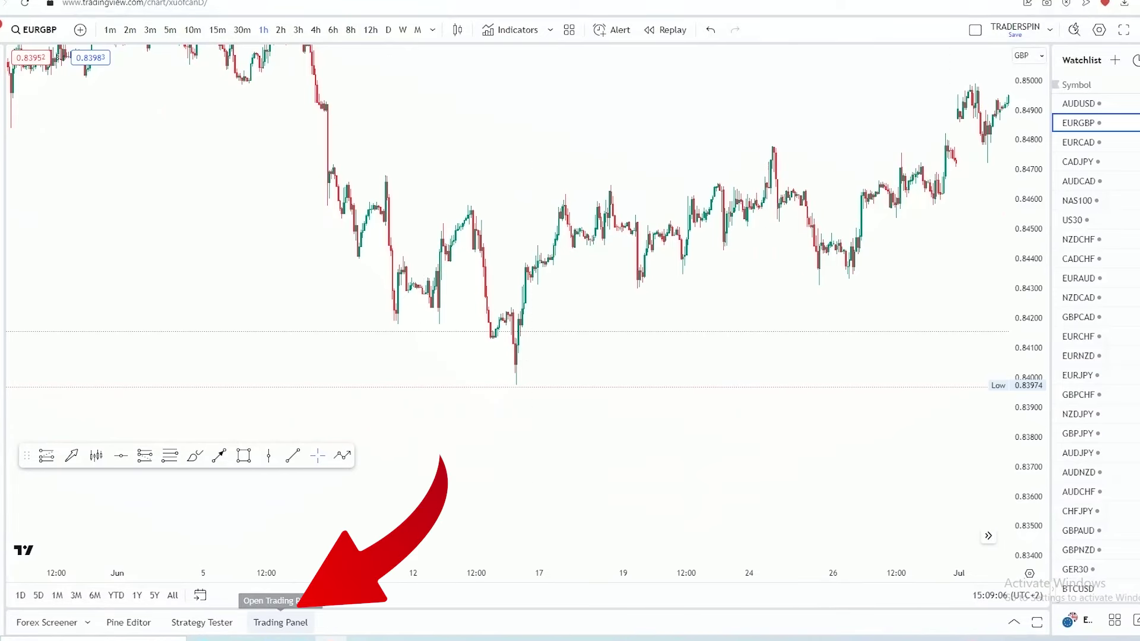
# Open the Trading Panel, shift the drawing toolbar lower, and look through the full list of supported brokers
pyautogui.click(280, 622)
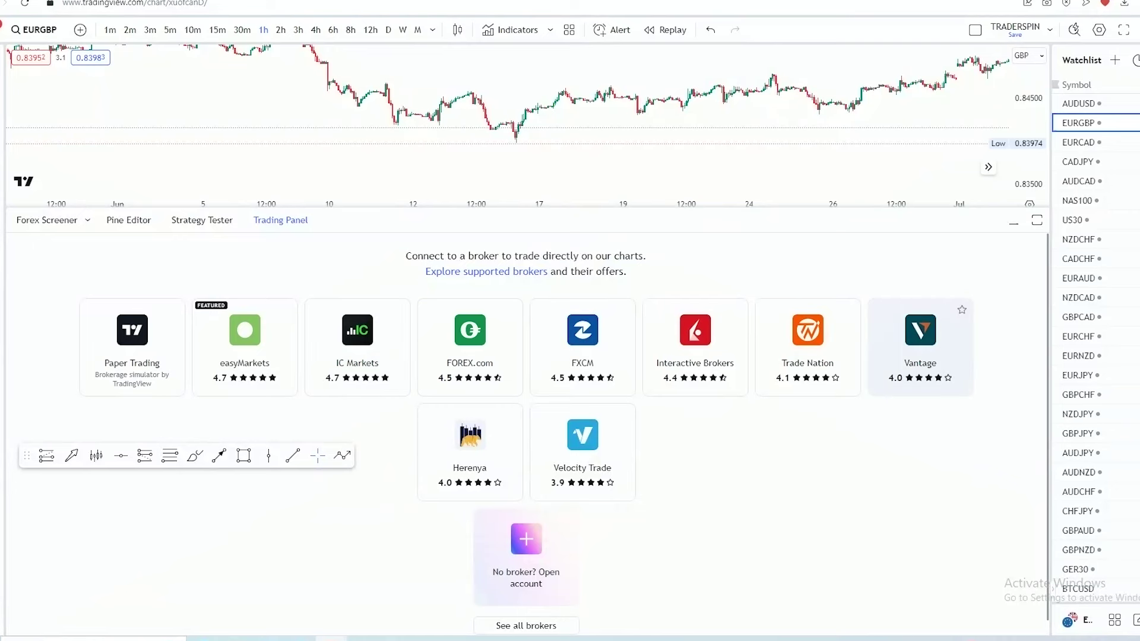
pyautogui.moveTo(27, 456); pyautogui.dragTo(25, 522)
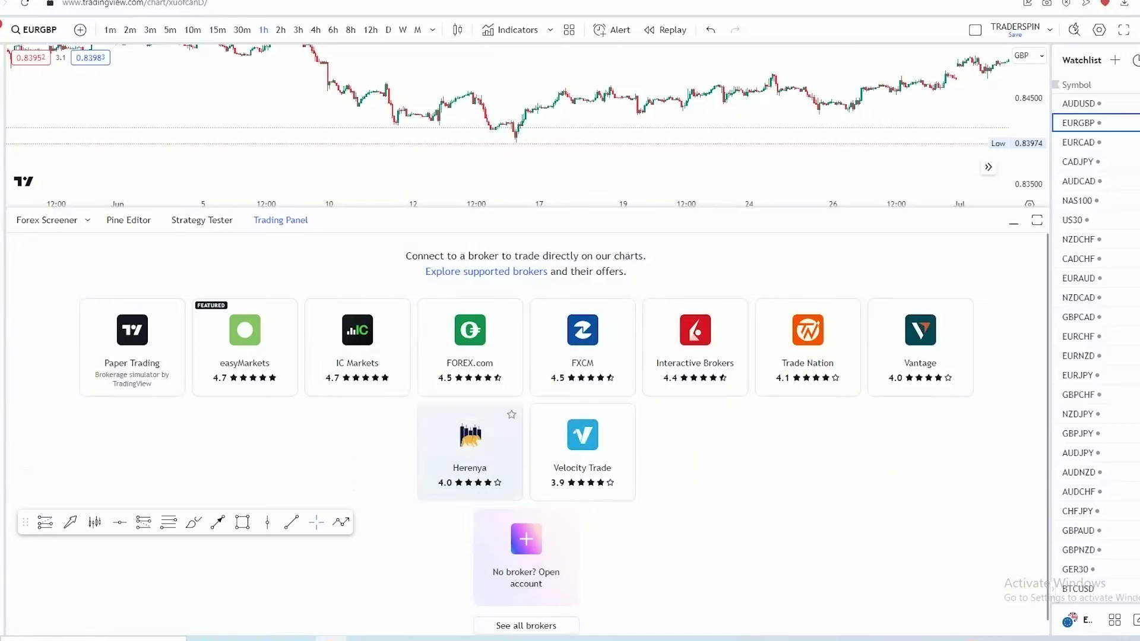
pyautogui.click(526, 626)
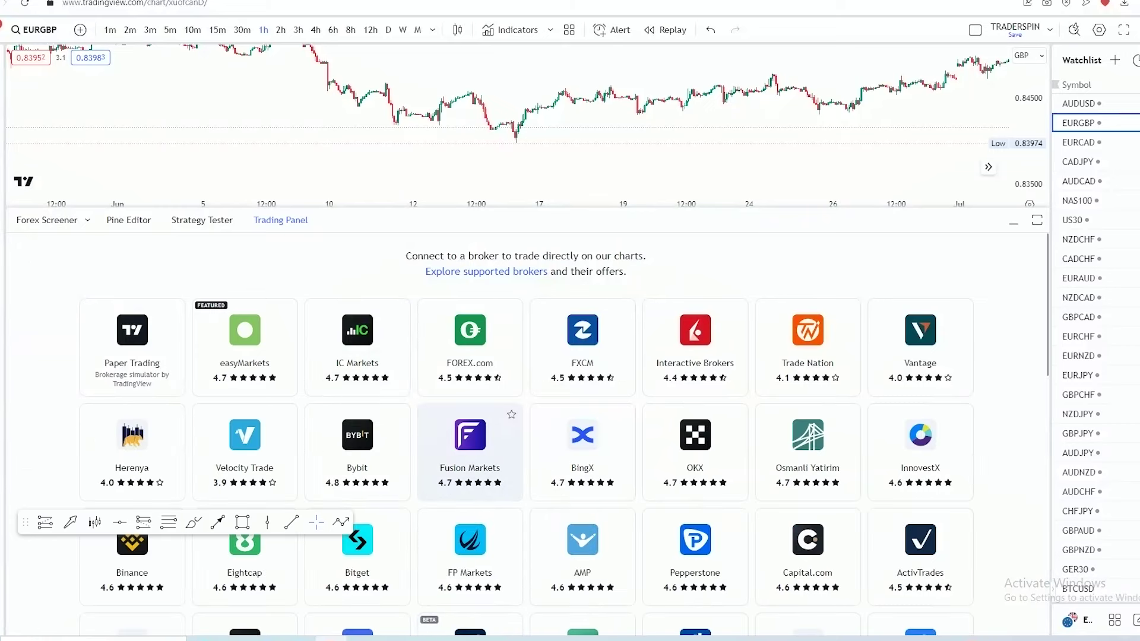
pyautogui.scroll(-10, 469, 451)
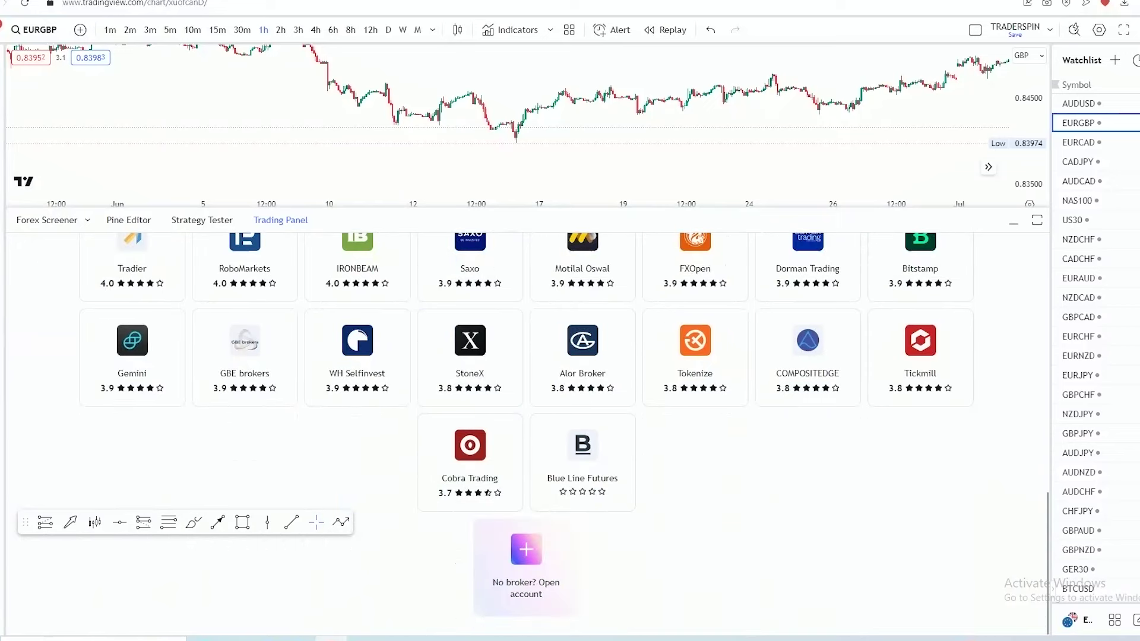
pyautogui.scroll(15, 526, 564)
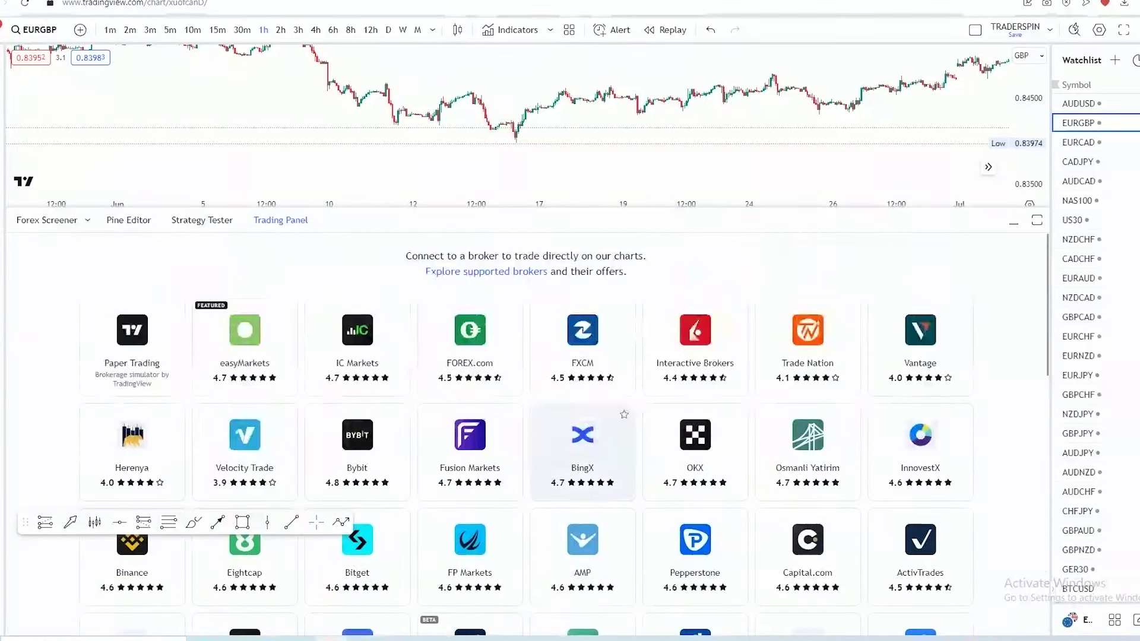
pyautogui.scroll(-10, 582, 356)
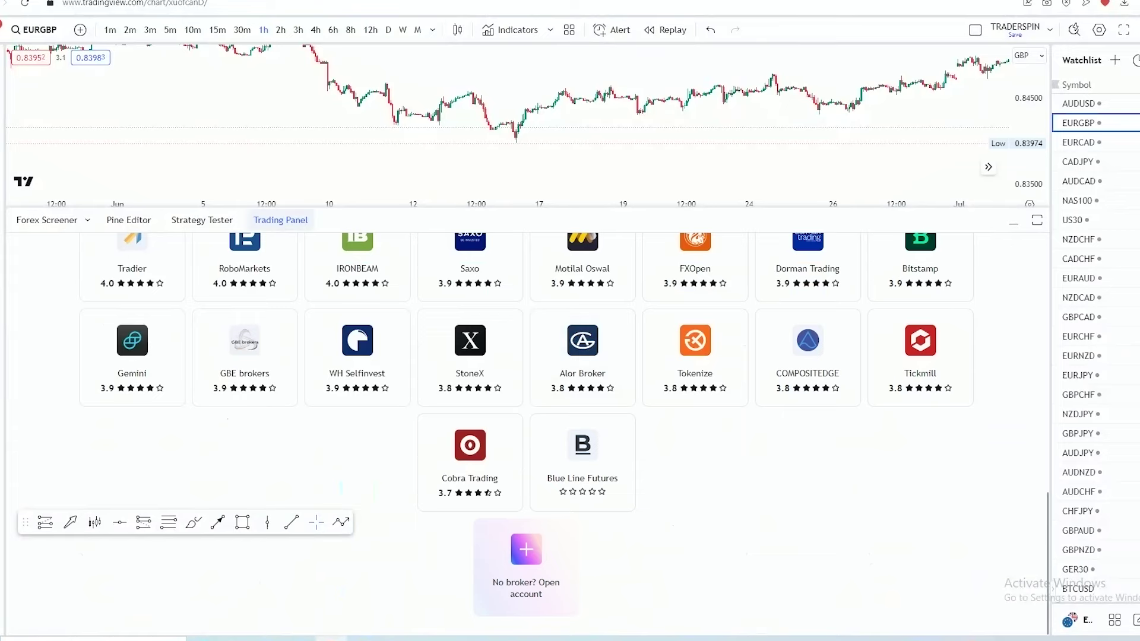
# Collapse and reopen the Trading Panel, and connect it to Paper Trading
pyautogui.click(284, 220)
pyautogui.click(280, 622)
pyautogui.scroll(5, 261, 403)
pyautogui.scroll(3, 244, 395)
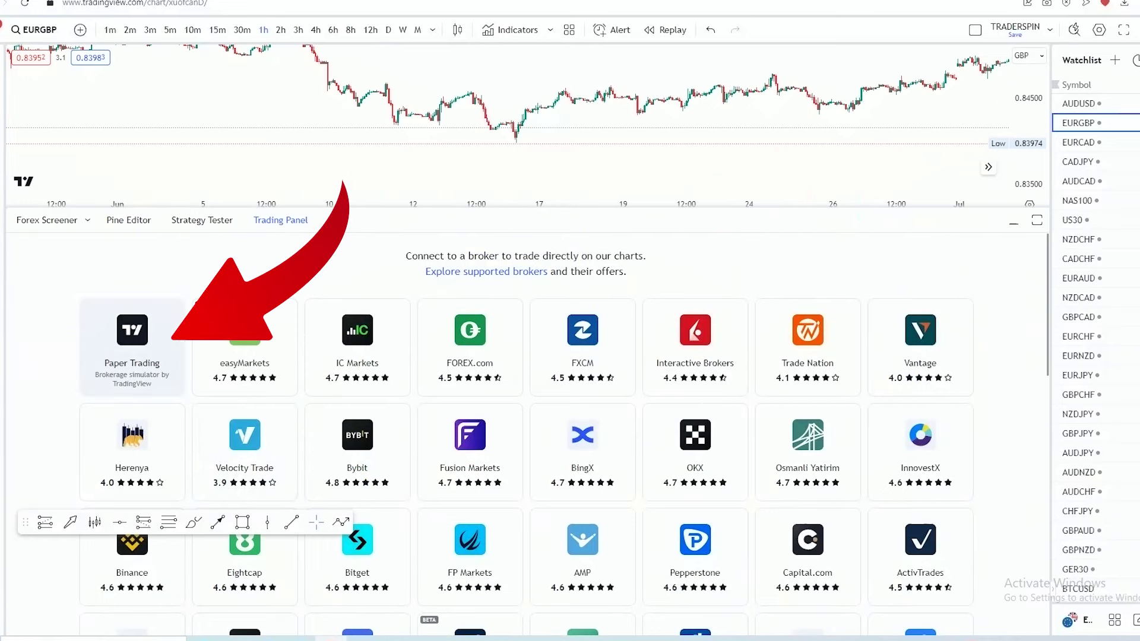
pyautogui.click(132, 342)
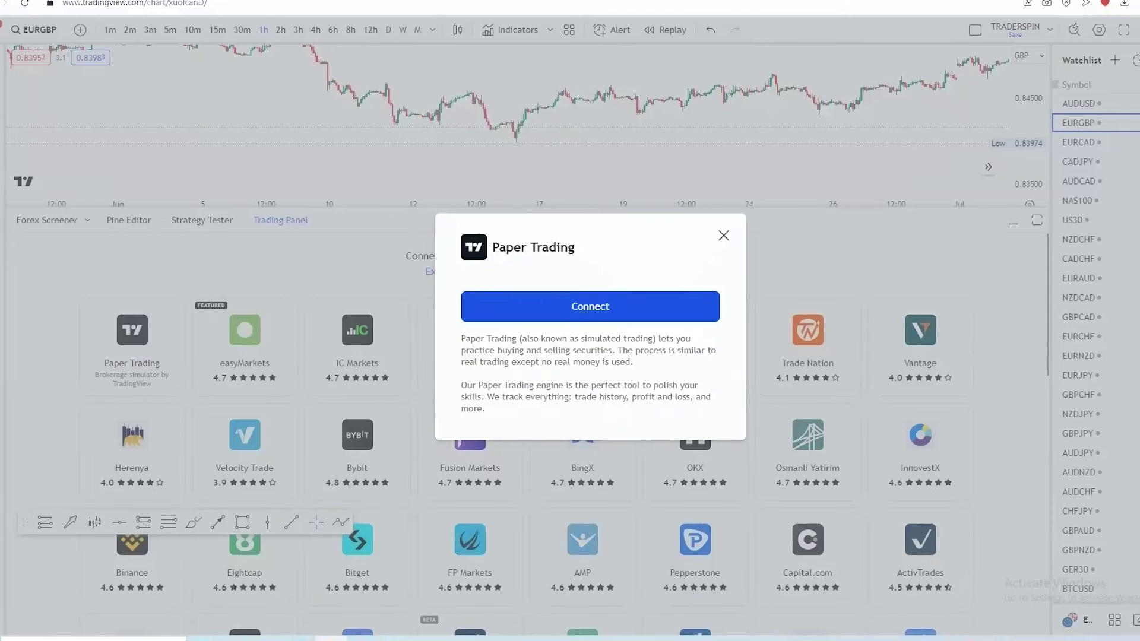
pyautogui.click(590, 306)
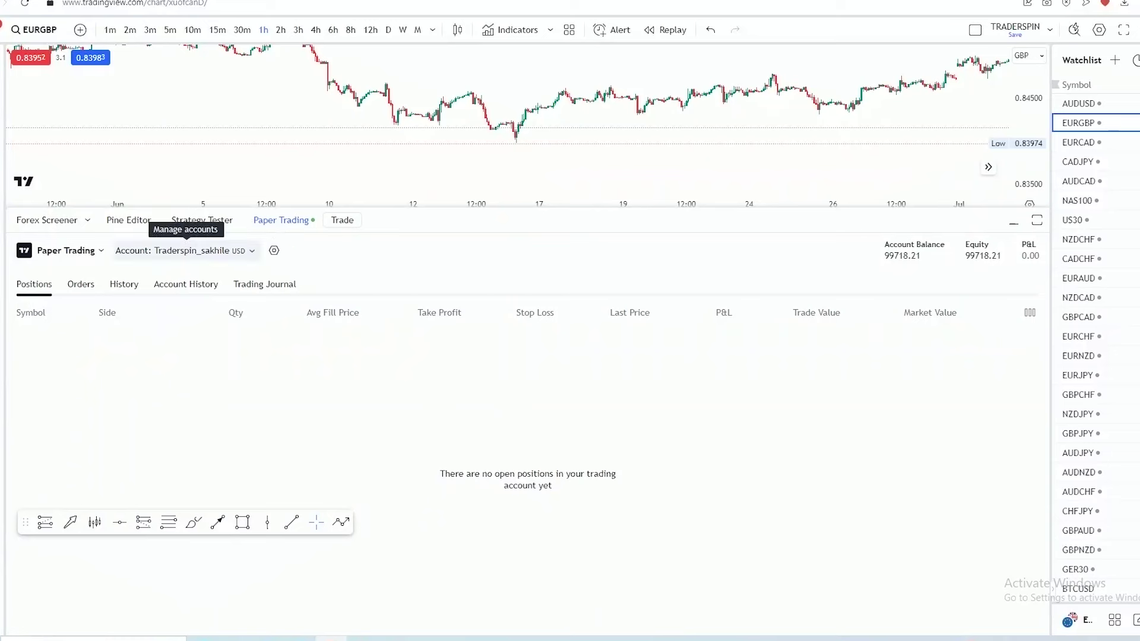
# Start a new paper trading account named spin with a balance of 10000.00 USD
pyautogui.click(184, 250)
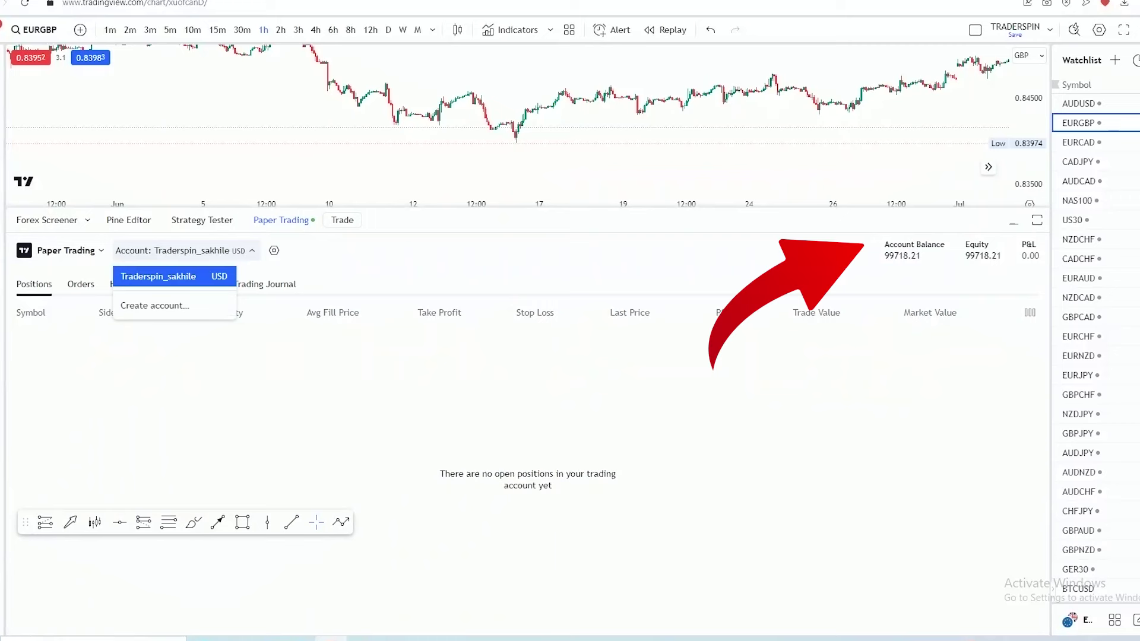
pyautogui.click(155, 305)
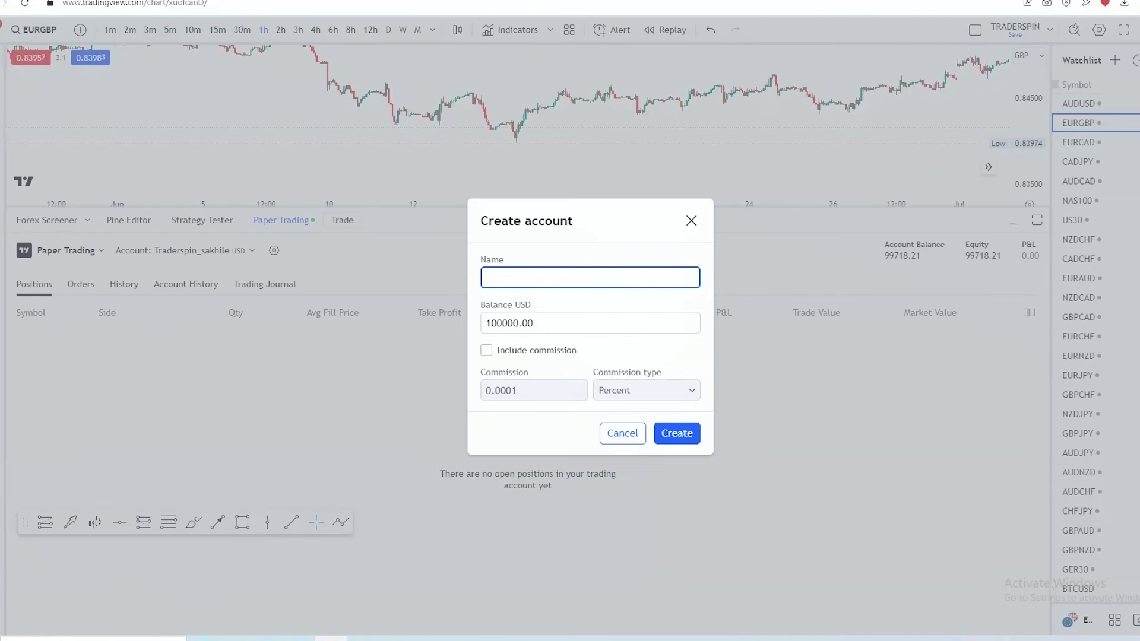
pyautogui.write('spin')
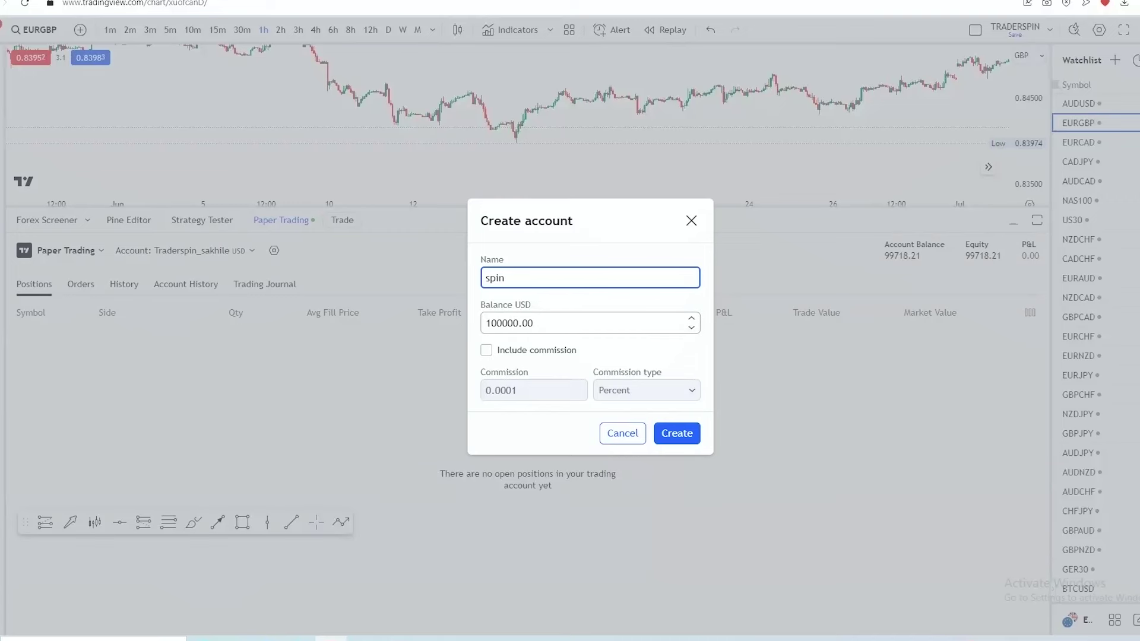
pyautogui.click(517, 323)
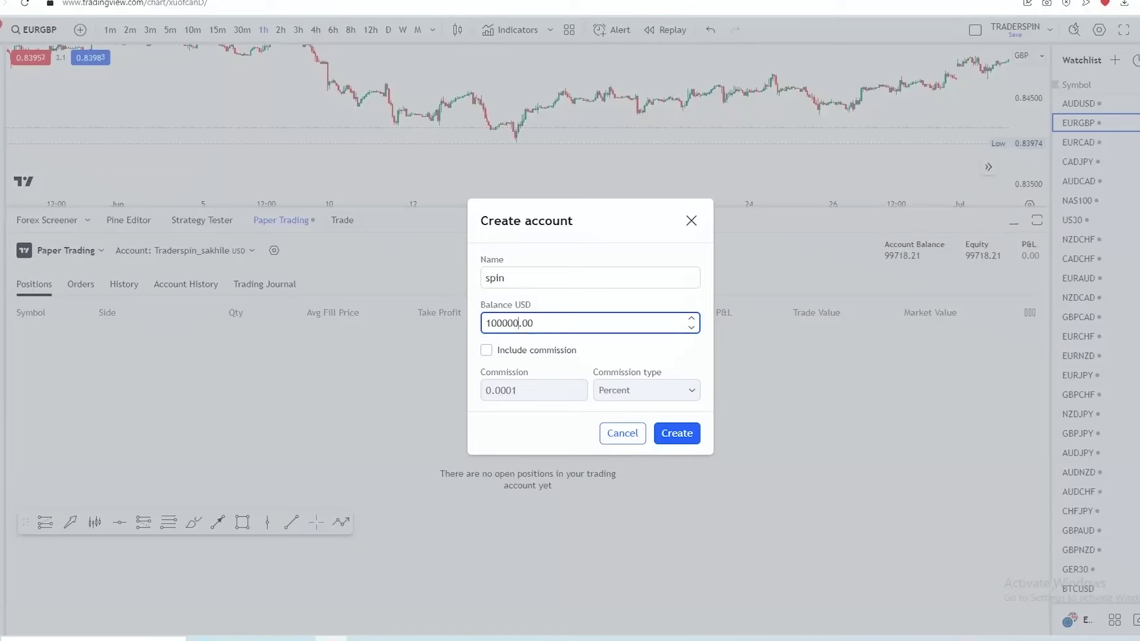
pyautogui.press('BackSpace')
pyautogui.press('BackSpace')
pyautogui.write('0')
# Try the commission option, leave it switched off, and create the new account
pyautogui.click(486, 349)
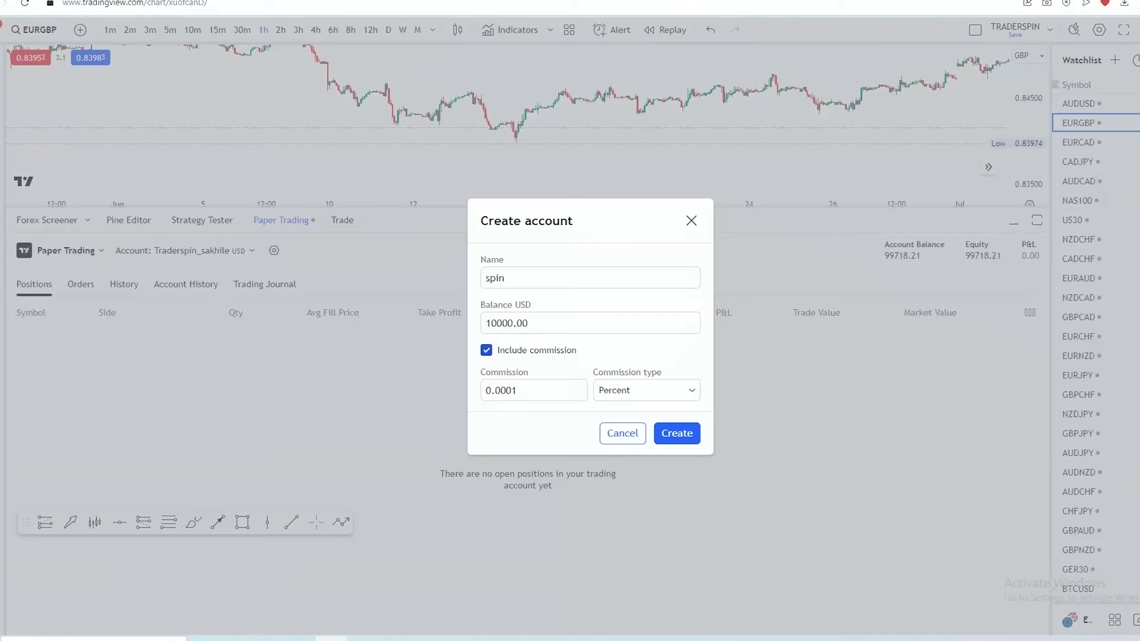
pyautogui.click(485, 350)
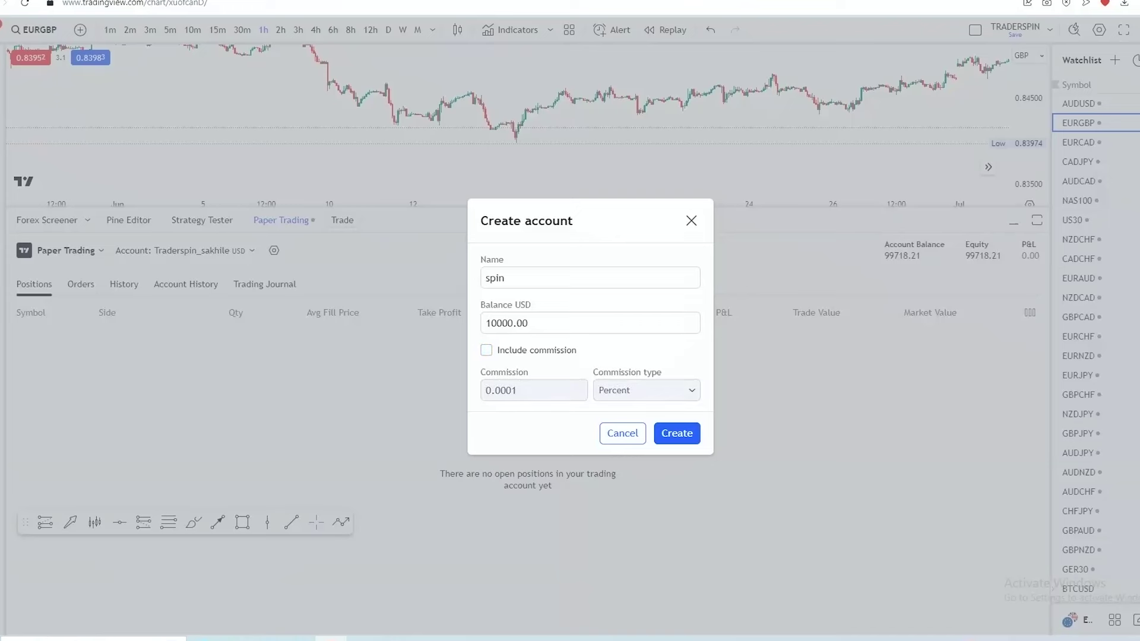
pyautogui.click(677, 433)
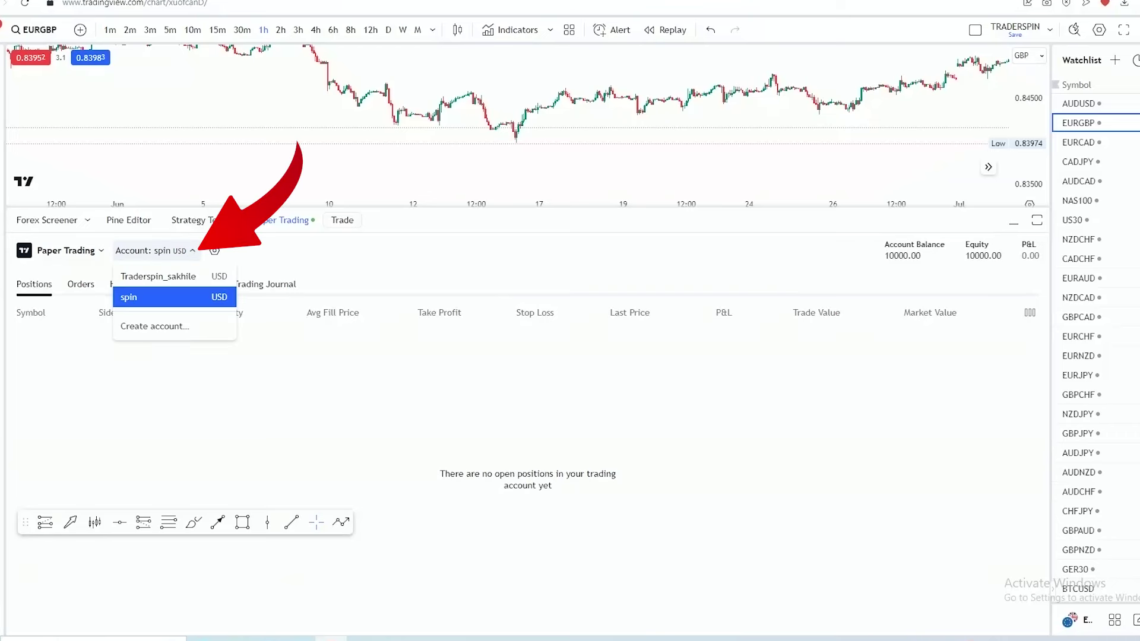
# Check the list of paper trading accounts and the Paper Trading menu, and collapse the panel
pyautogui.click(155, 250)
pyautogui.click(156, 251)
pyautogui.click(156, 250)
pyautogui.click(70, 251)
pyautogui.click(70, 251)
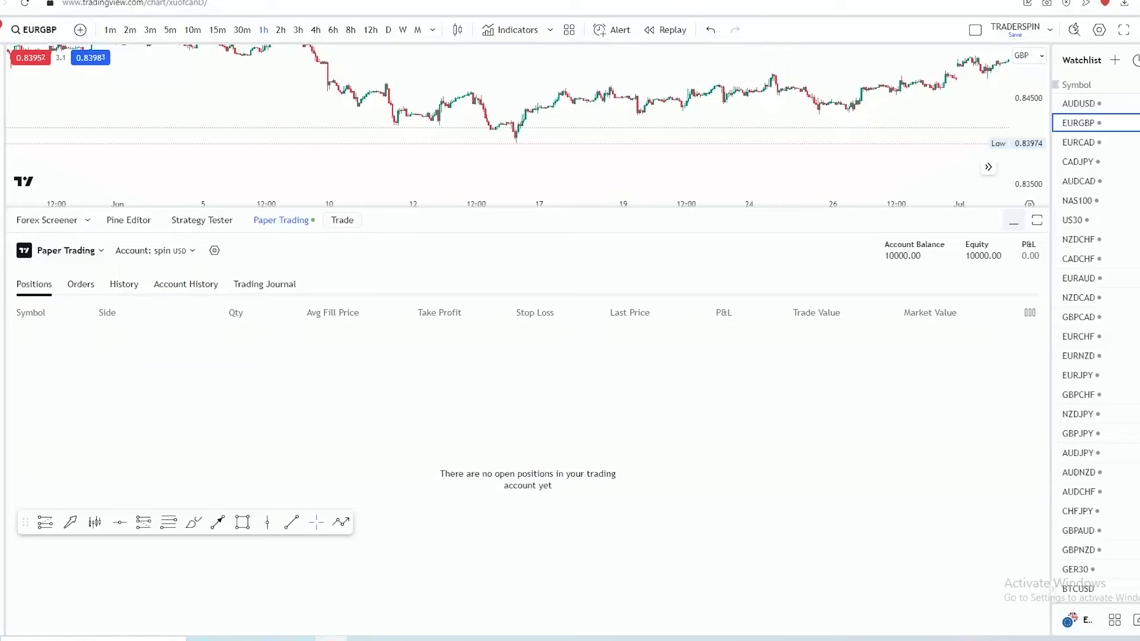
pyautogui.click(1013, 221)
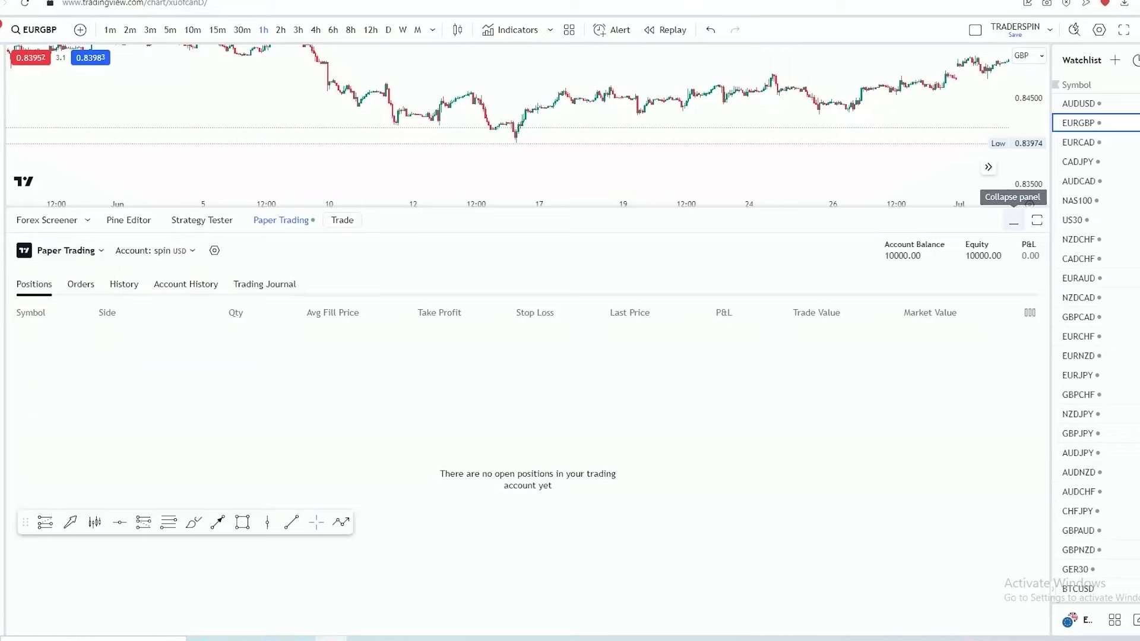
# Switch the chart from EURGBP to BTCUSD using the watchlist
pyautogui.moveTo(750, 303); pyautogui.dragTo(500, 293)
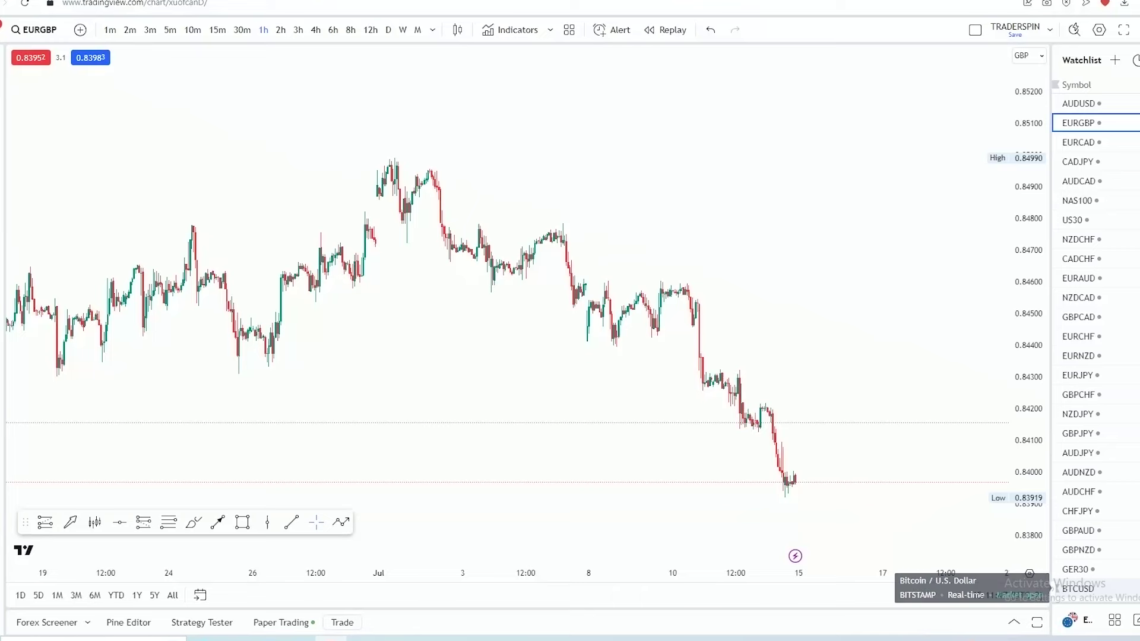
pyautogui.click(1050, 588)
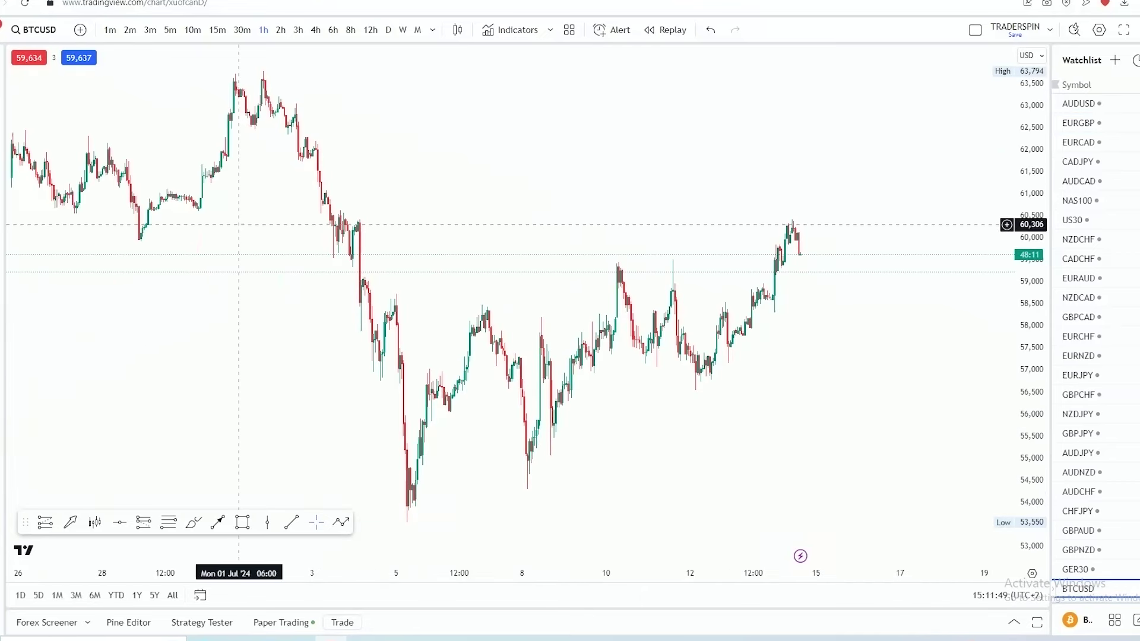
pyautogui.click(2, 434)
pyautogui.click(50, 433)
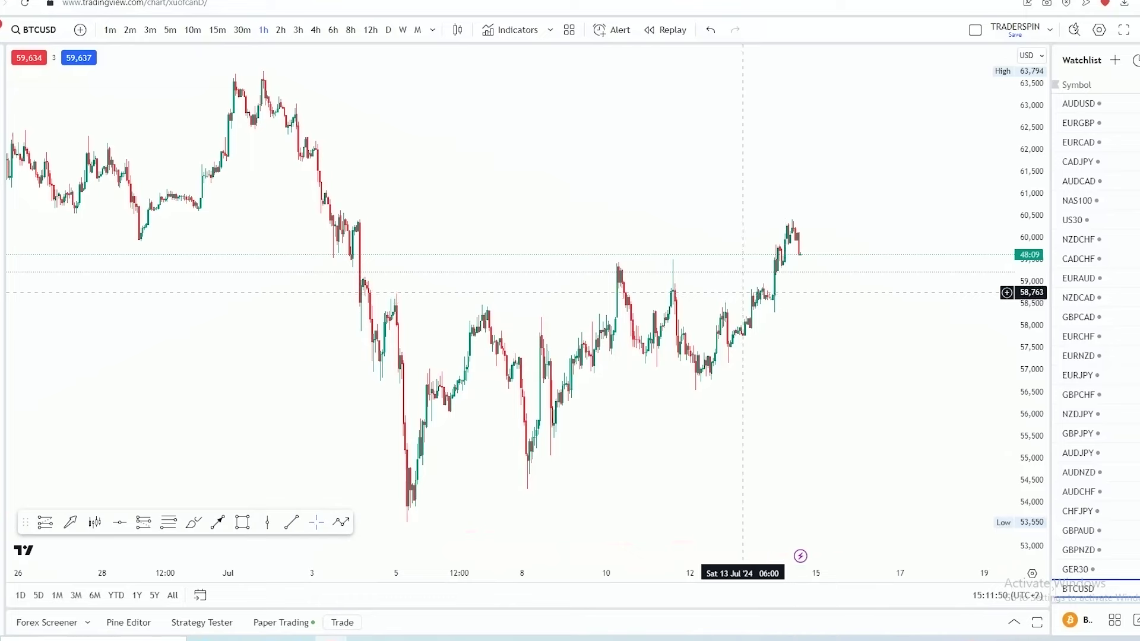
pyautogui.scroll(-3, 656, 249)
pyautogui.scroll(5, 866, 344)
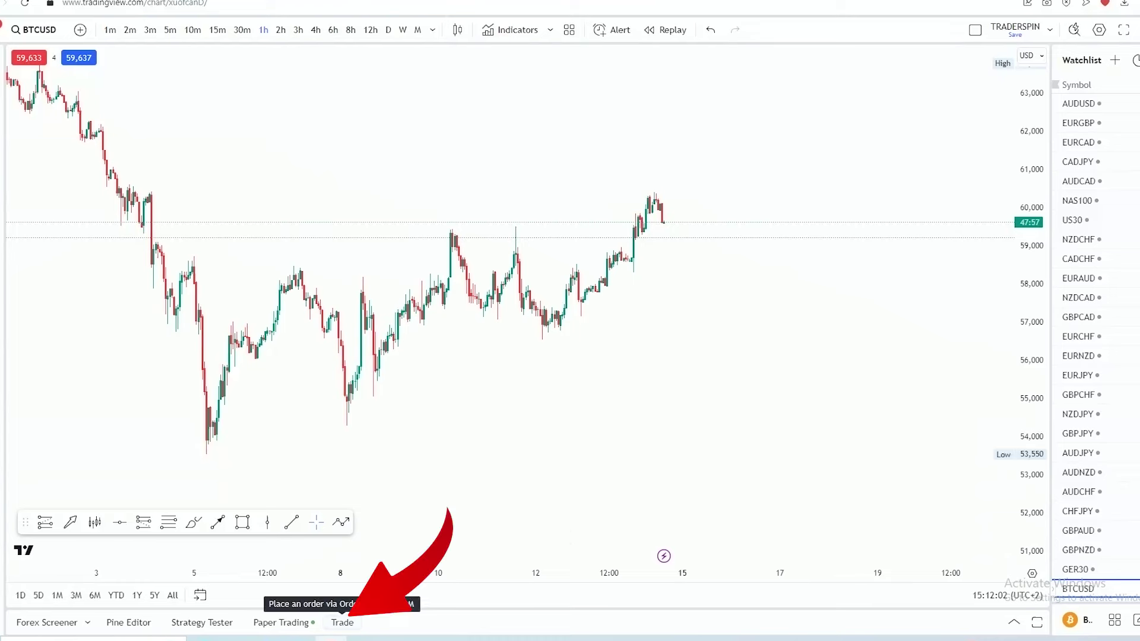
# Look at the paper trading order panel for BTCUSD and close it again
pyautogui.click(342, 622)
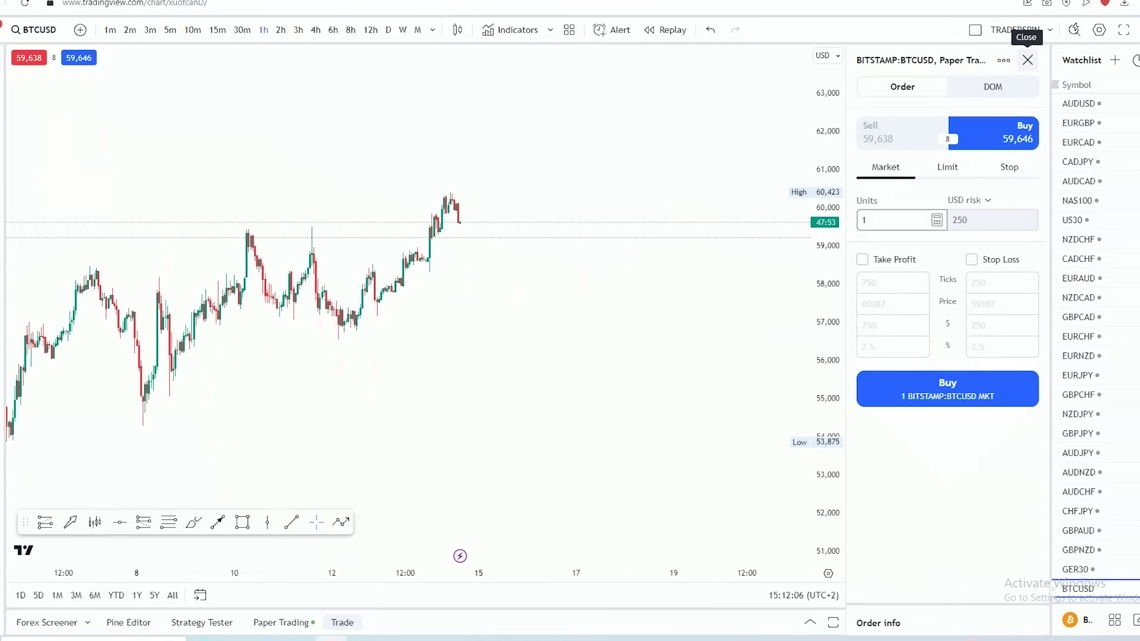
pyautogui.click(1028, 60)
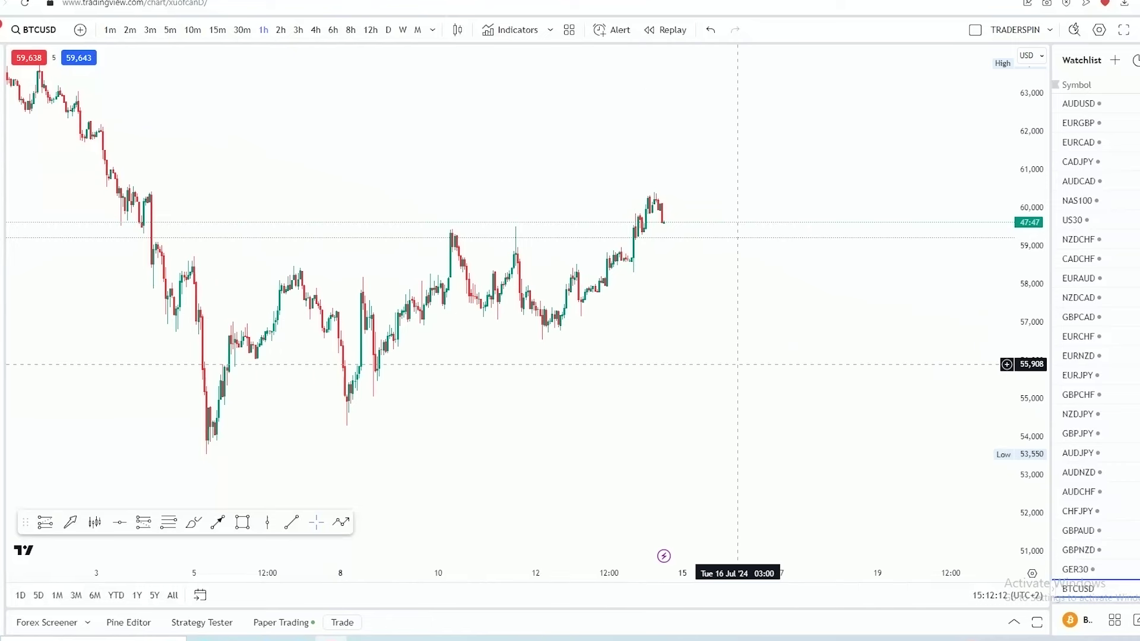
pyautogui.scroll(-3, 795, 330)
pyautogui.scroll(2, 628, 300)
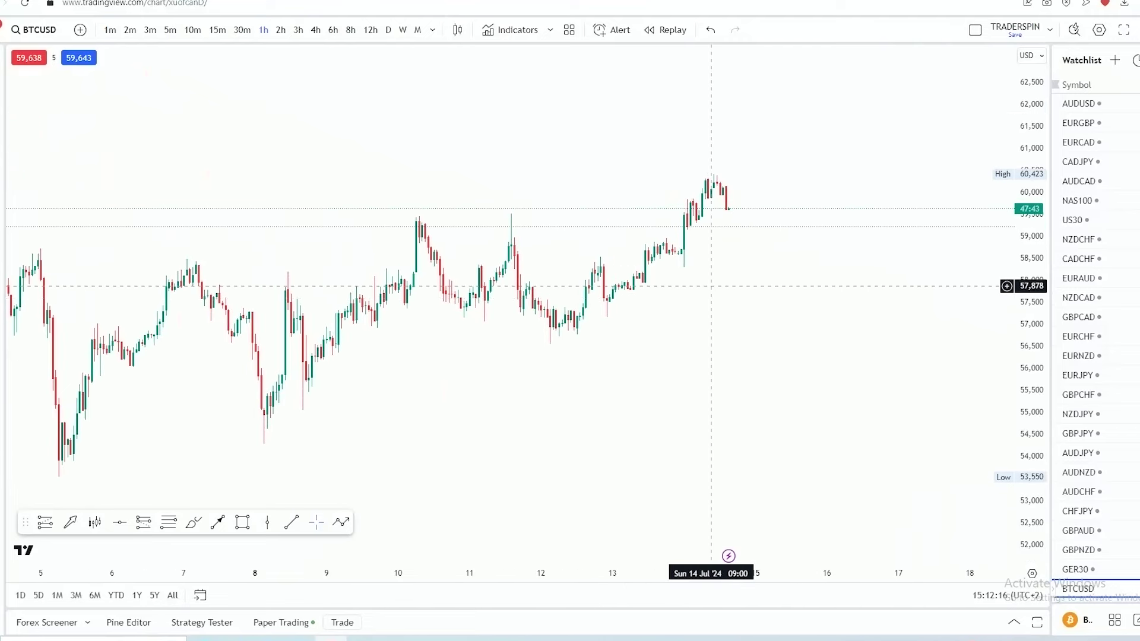
# Show the Trading section of the chart settings, with the dialog moved clear of the buy/sell buttons
pyautogui.scroll(-4, 711, 299)
pyautogui.moveTo(547, 205); pyautogui.dragTo(628, 303)
pyautogui.moveTo(753, 290); pyautogui.dragTo(681, 188)
pyautogui.scroll(1, 756, 261)
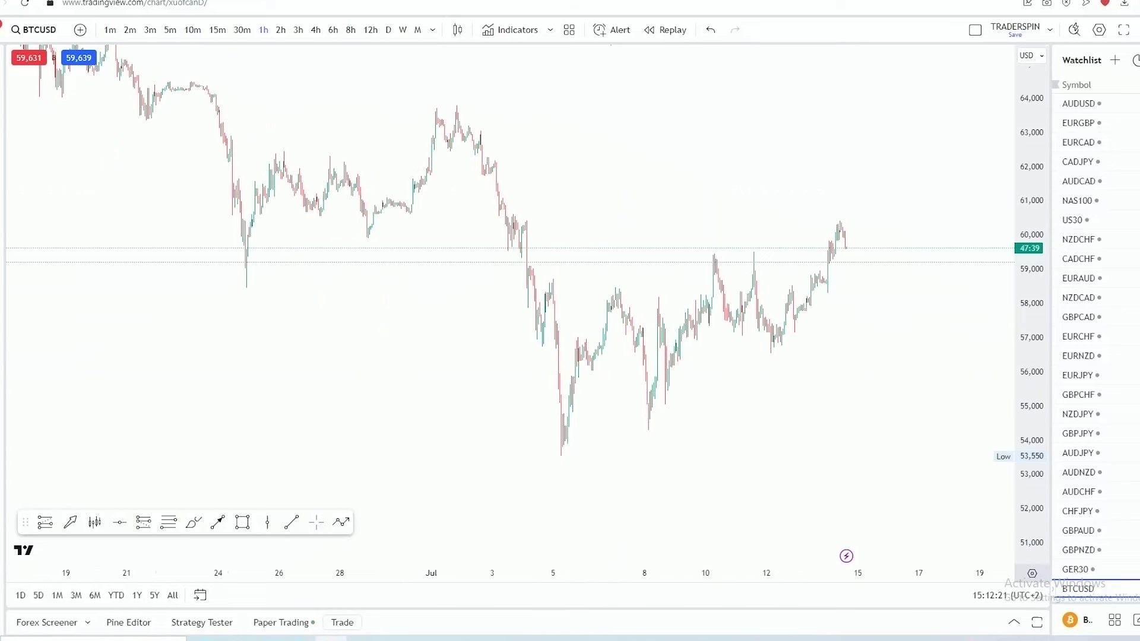
pyautogui.rightClick(1030, 213)
pyautogui.click(932, 551)
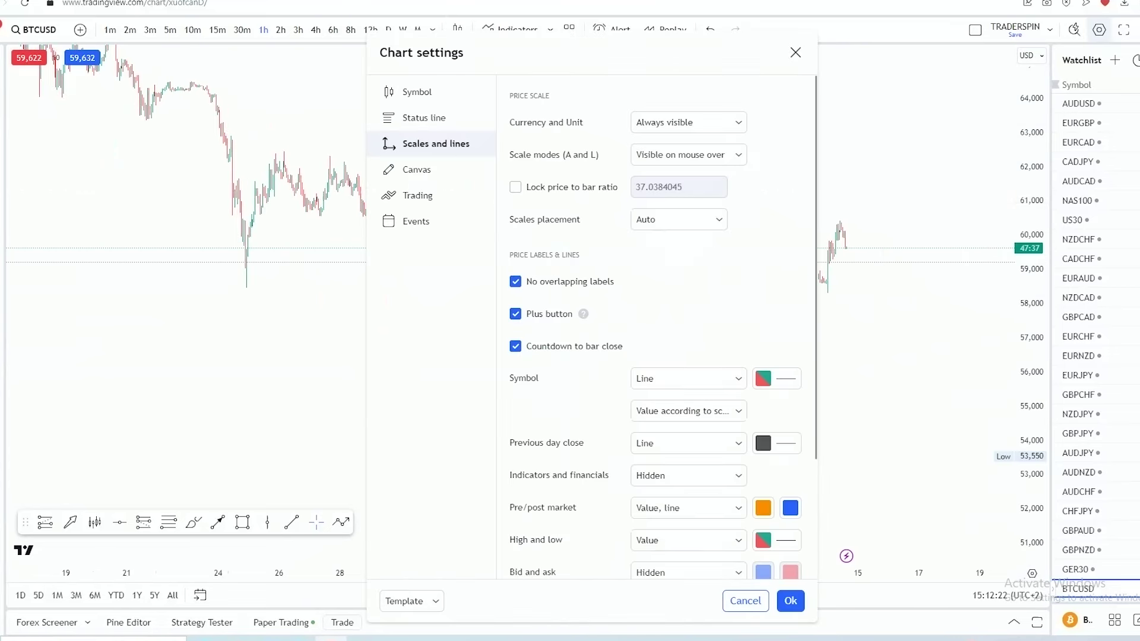
pyautogui.click(418, 195)
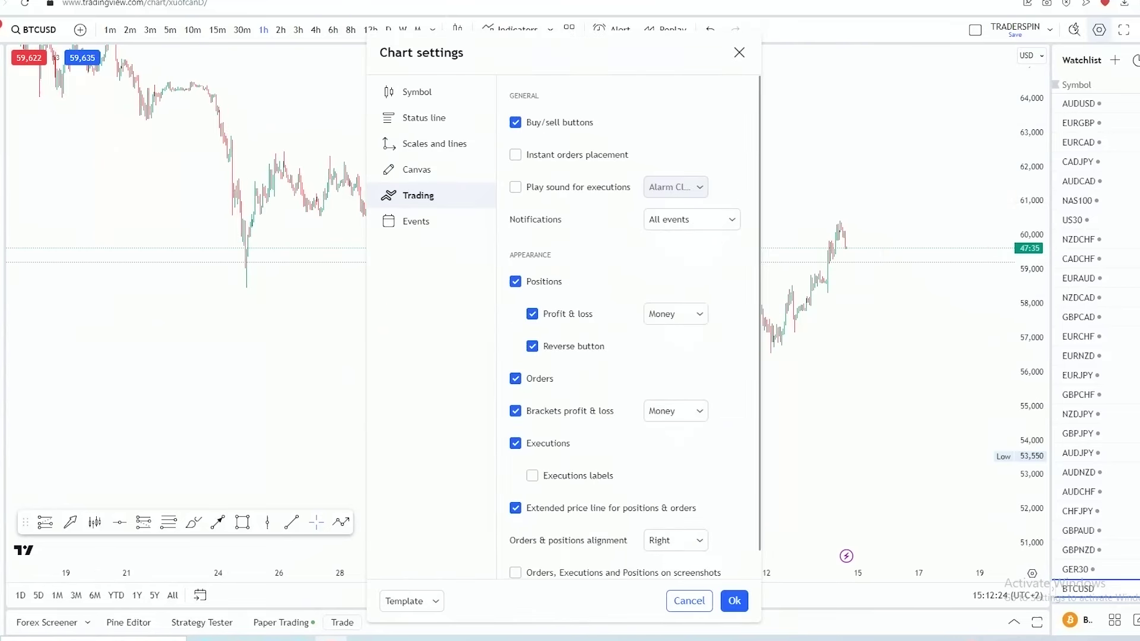
pyautogui.moveTo(564, 53); pyautogui.dragTo(670, 74)
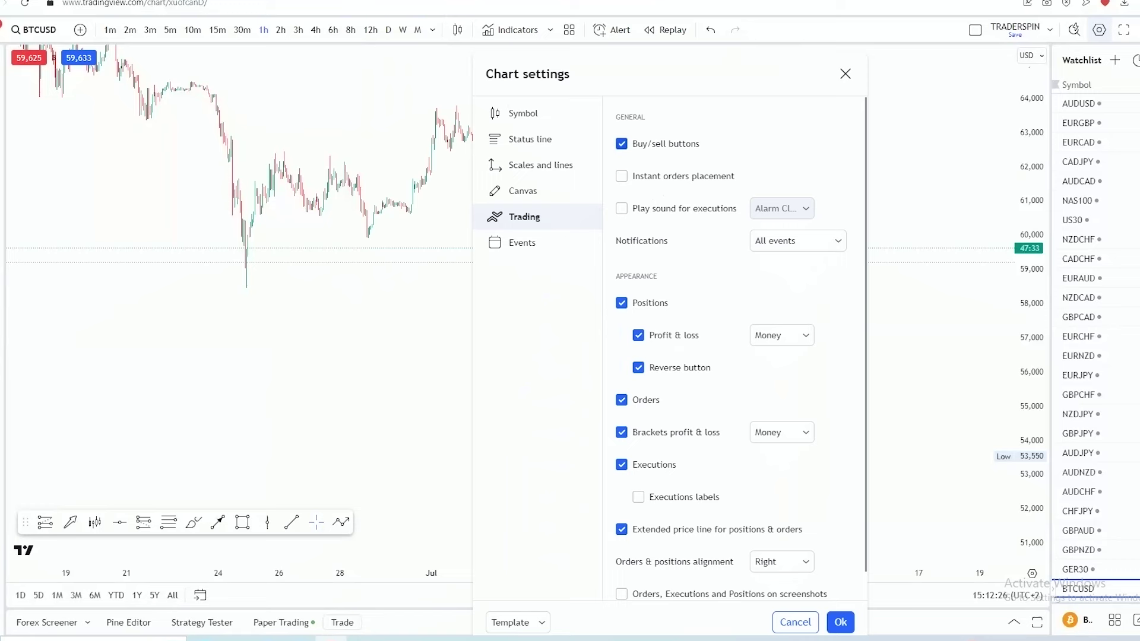
# Try hiding the buy/sell buttons on the chart, leaving the option switched on
pyautogui.click(621, 144)
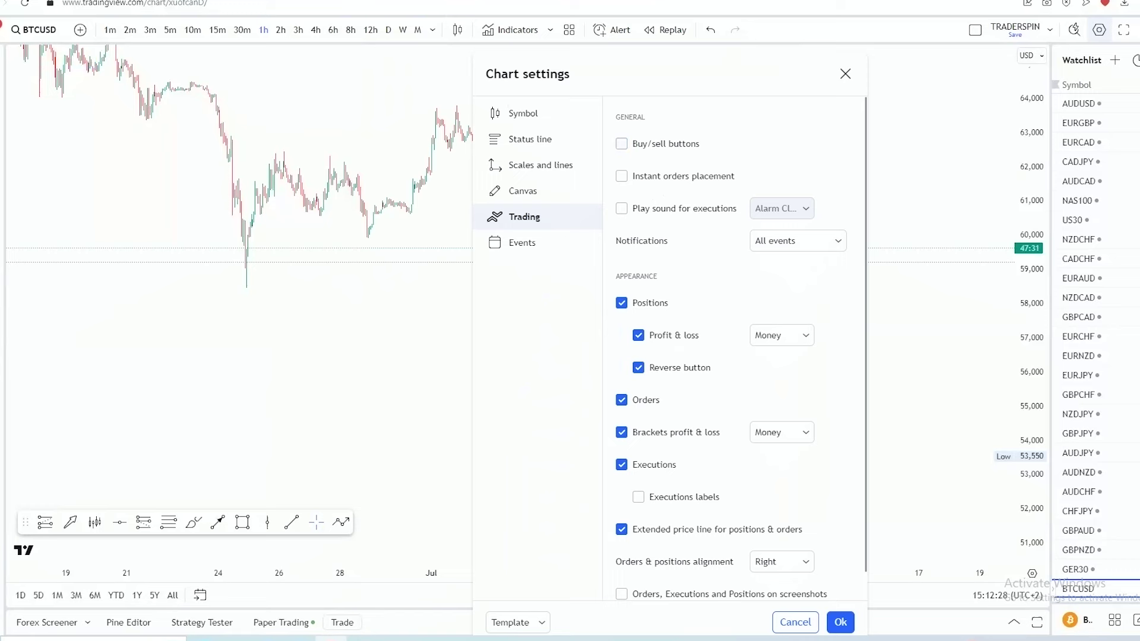
pyautogui.click(620, 143)
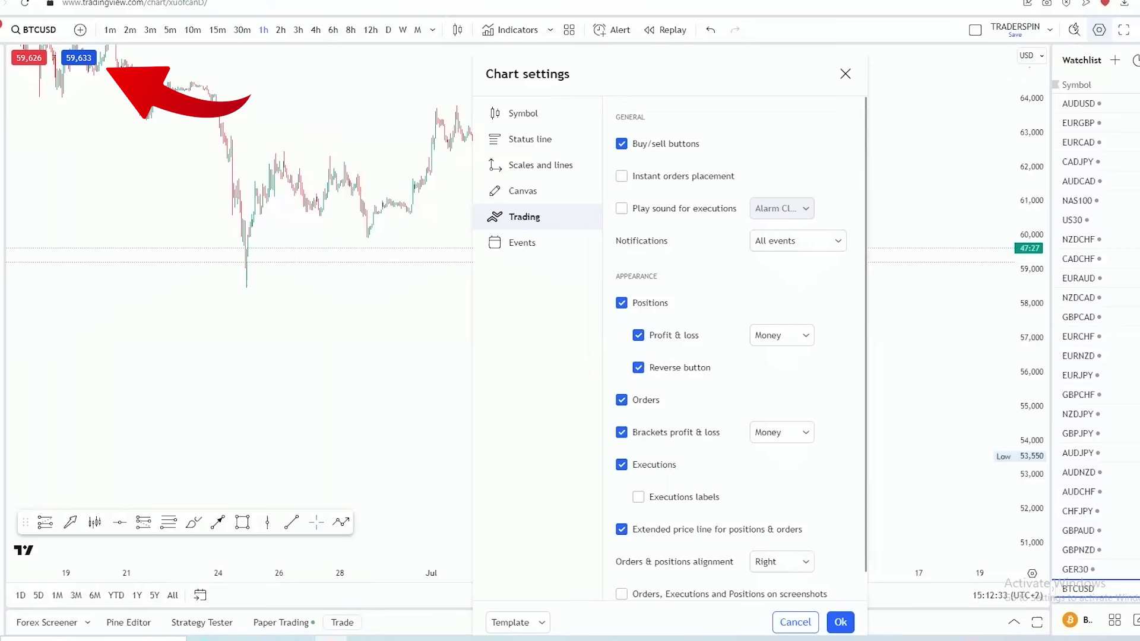
pyautogui.click(621, 144)
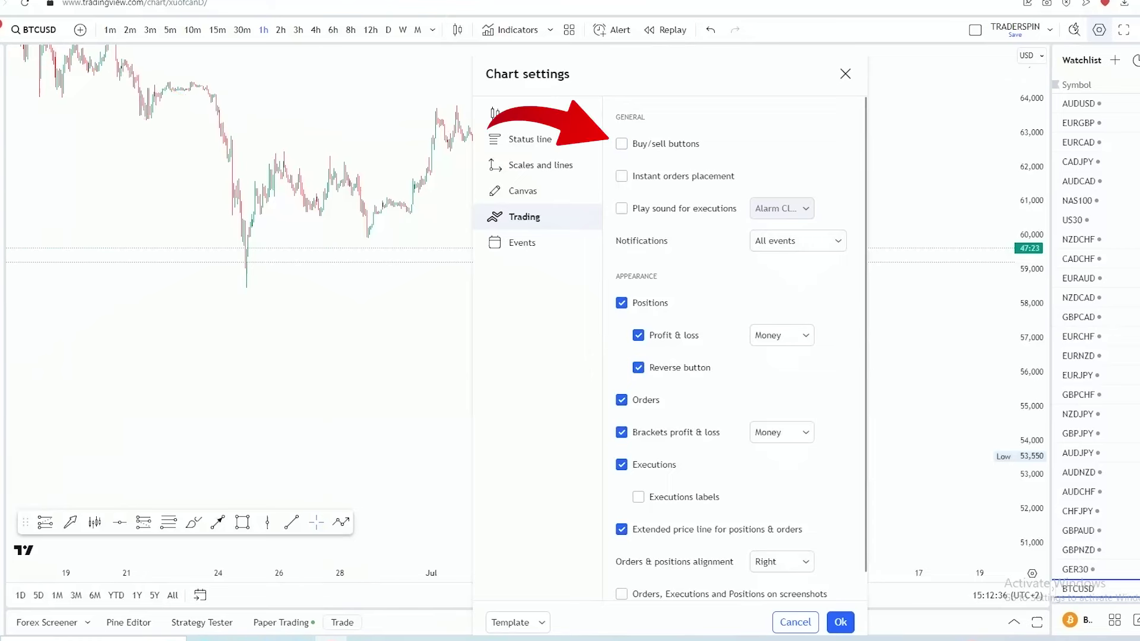
pyautogui.press('space')
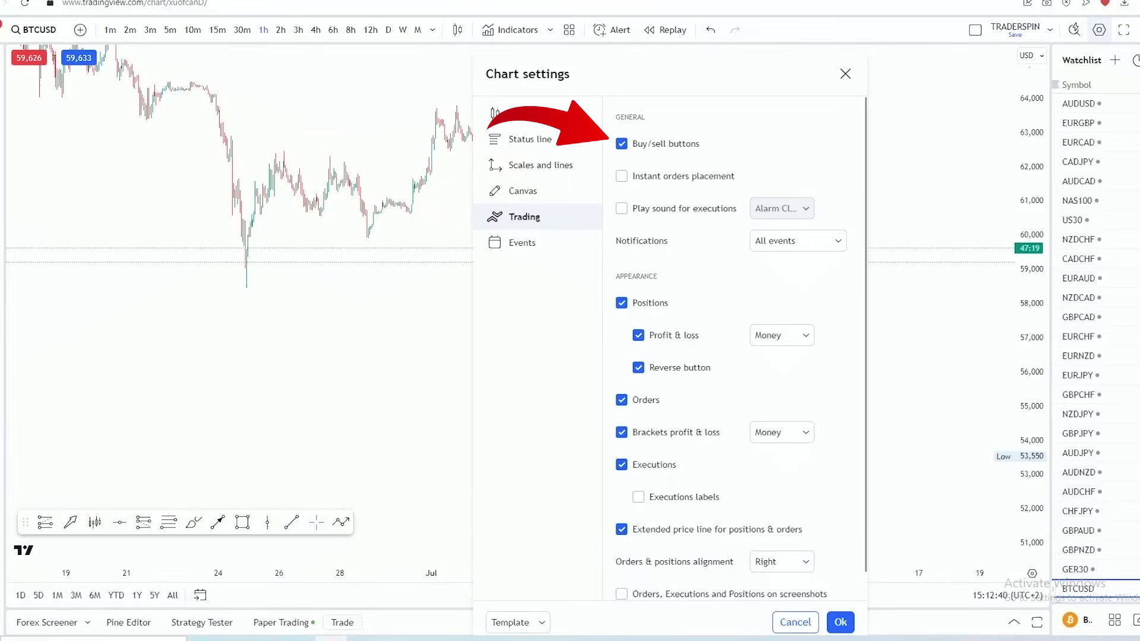
# Turn on instant orders placement and the sound for executions, with Thin as the sound
pyautogui.click(621, 176)
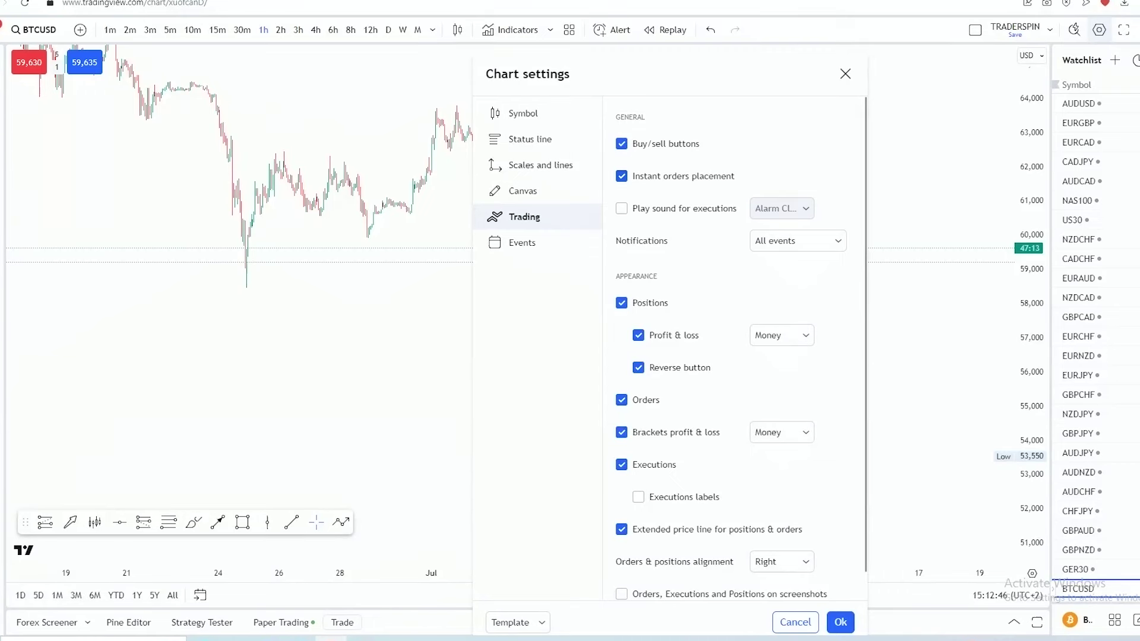
pyautogui.click(621, 208)
pyautogui.click(621, 208)
pyautogui.click(621, 208)
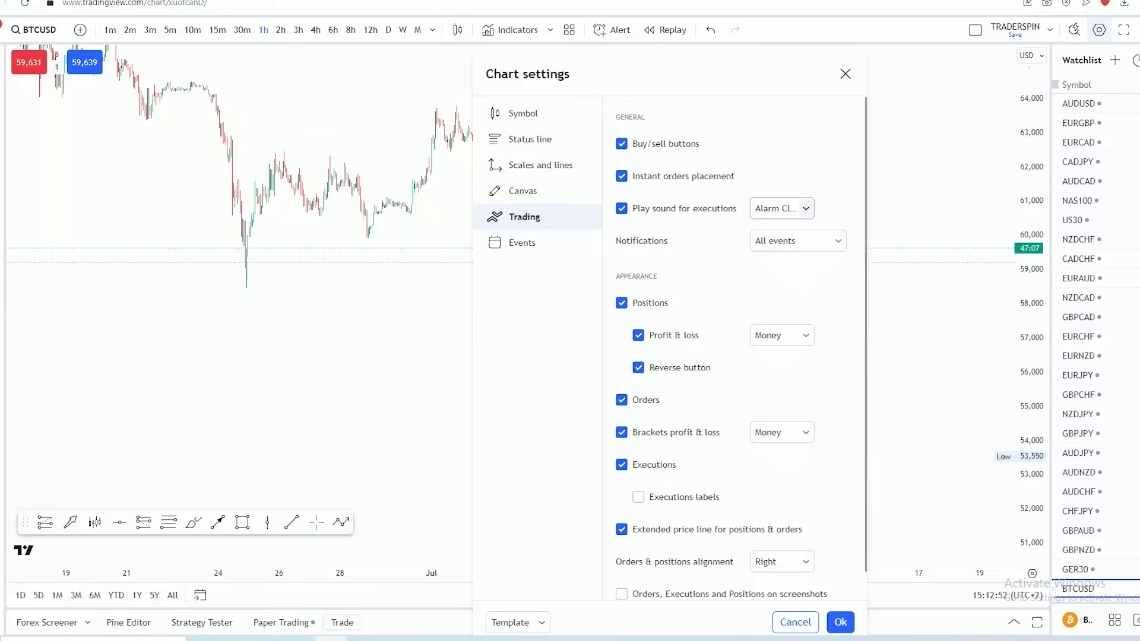
pyautogui.click(805, 208)
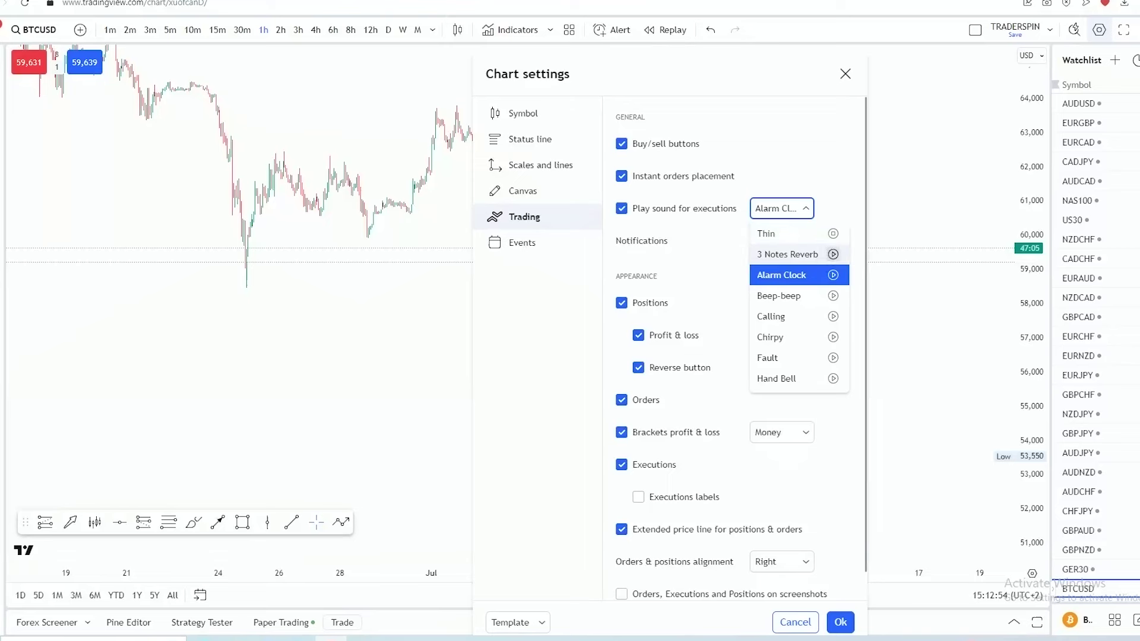
pyautogui.click(833, 296)
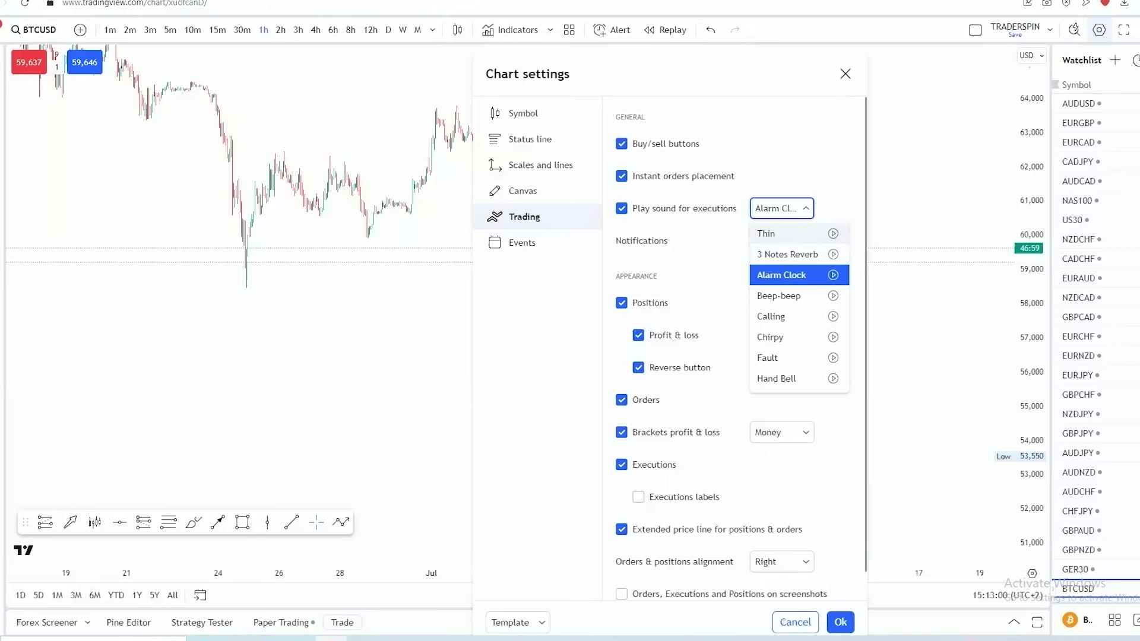
pyautogui.click(772, 234)
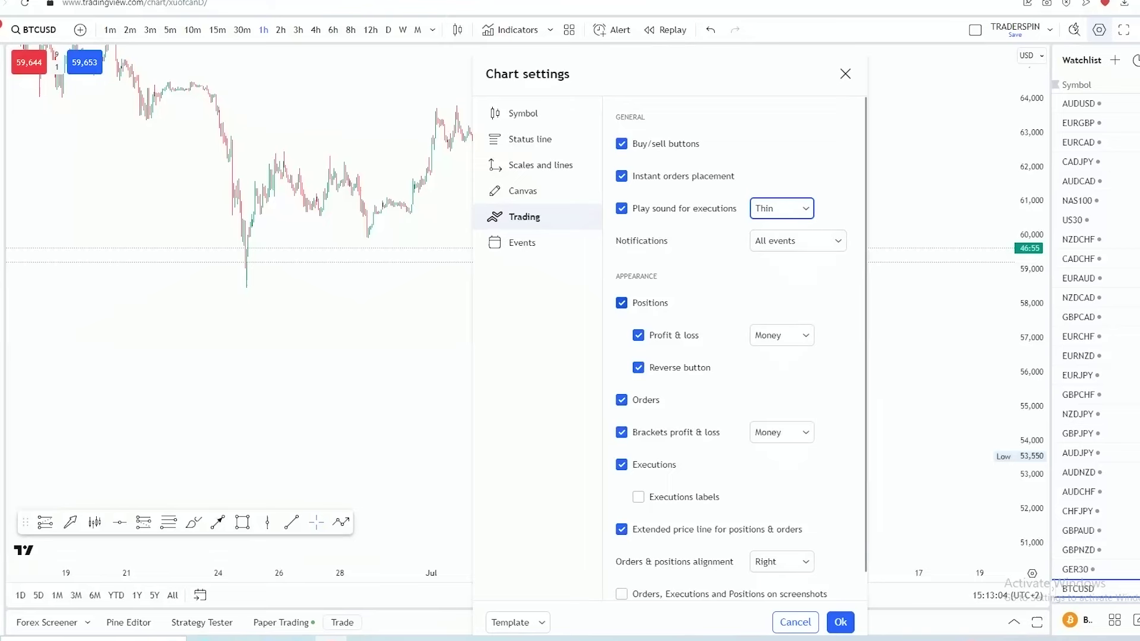
# Try switching the Positions display off and on, and check the unit choices for its profit & loss
pyautogui.click(621, 303)
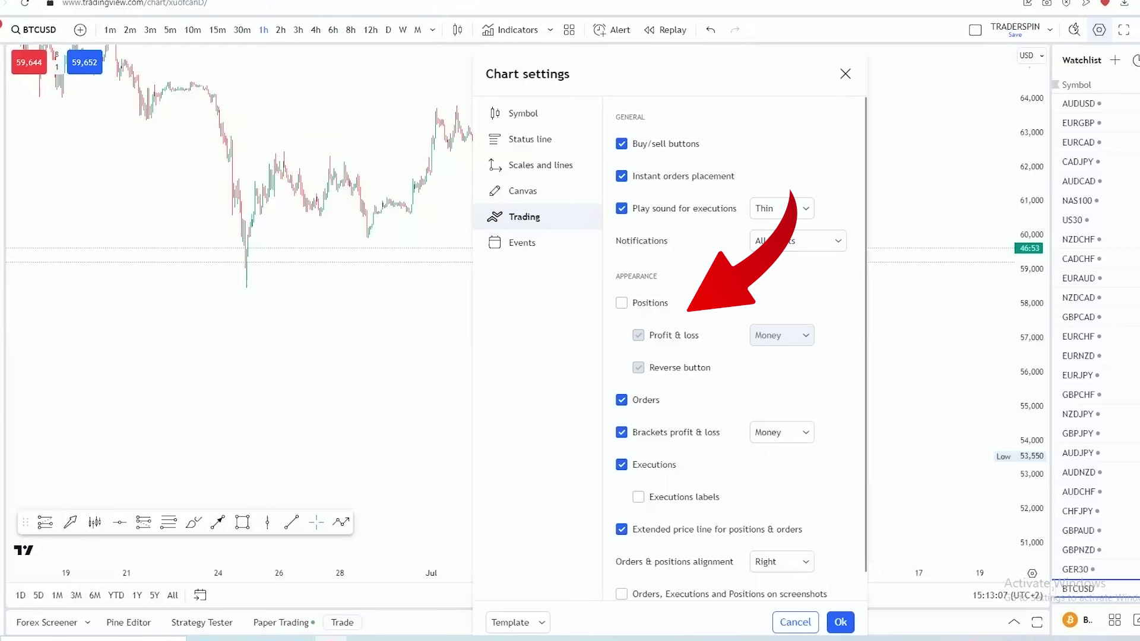
pyautogui.click(621, 303)
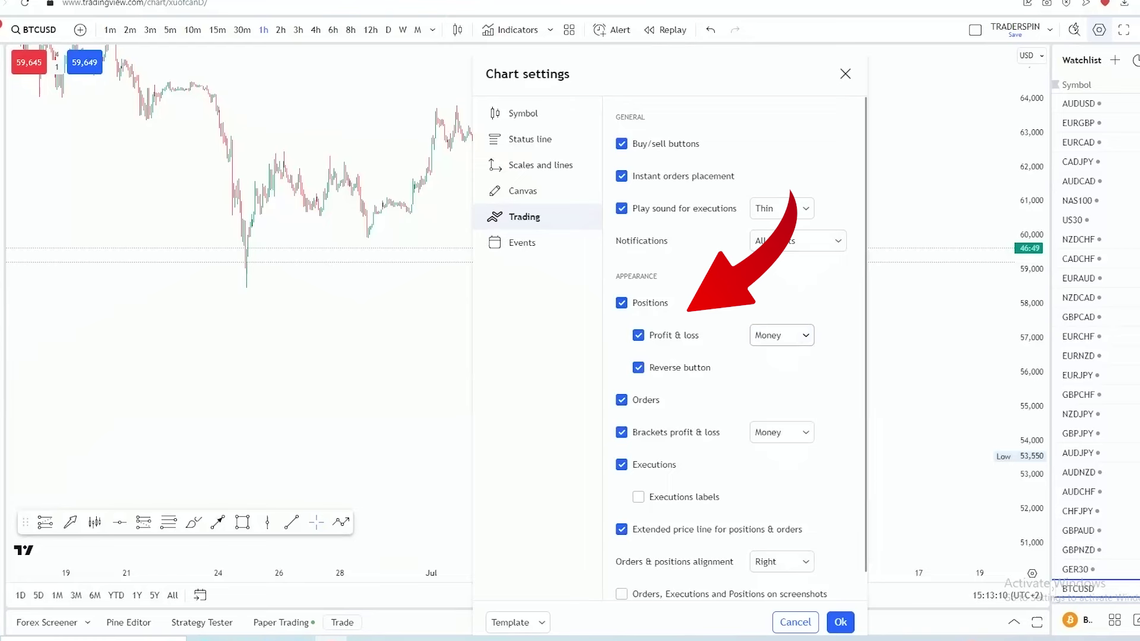
pyautogui.click(804, 336)
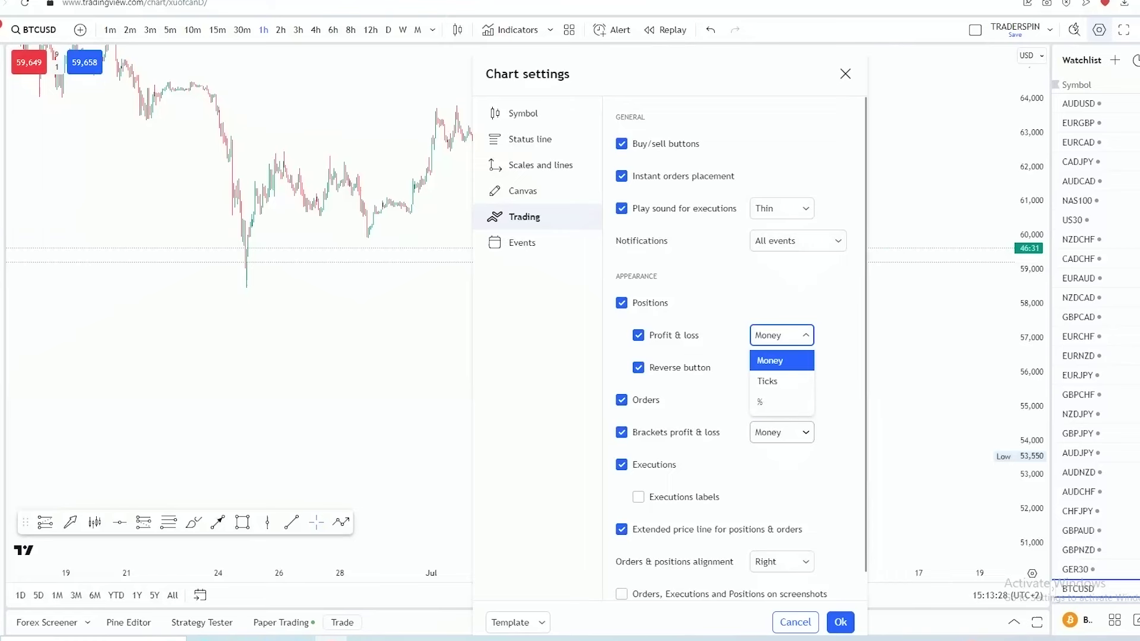
pyautogui.press('Escape')
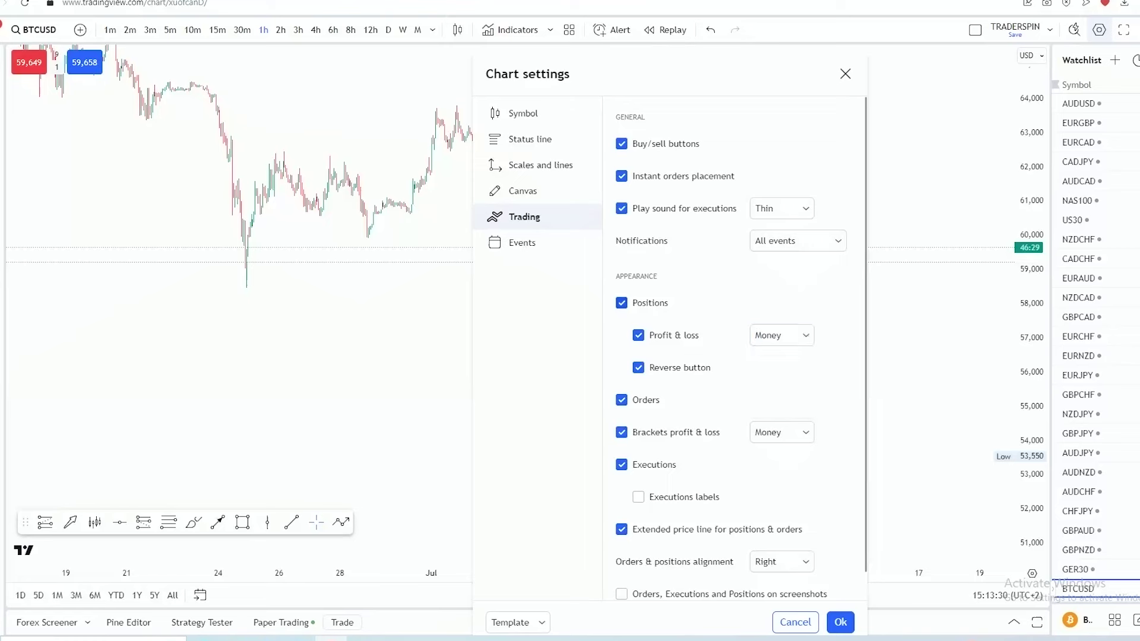
# Try the extended price line option for positions and orders, leave it on, and apply the chart settings
pyautogui.scroll(-1, 734, 350)
pyautogui.scroll(-1, 741, 349)
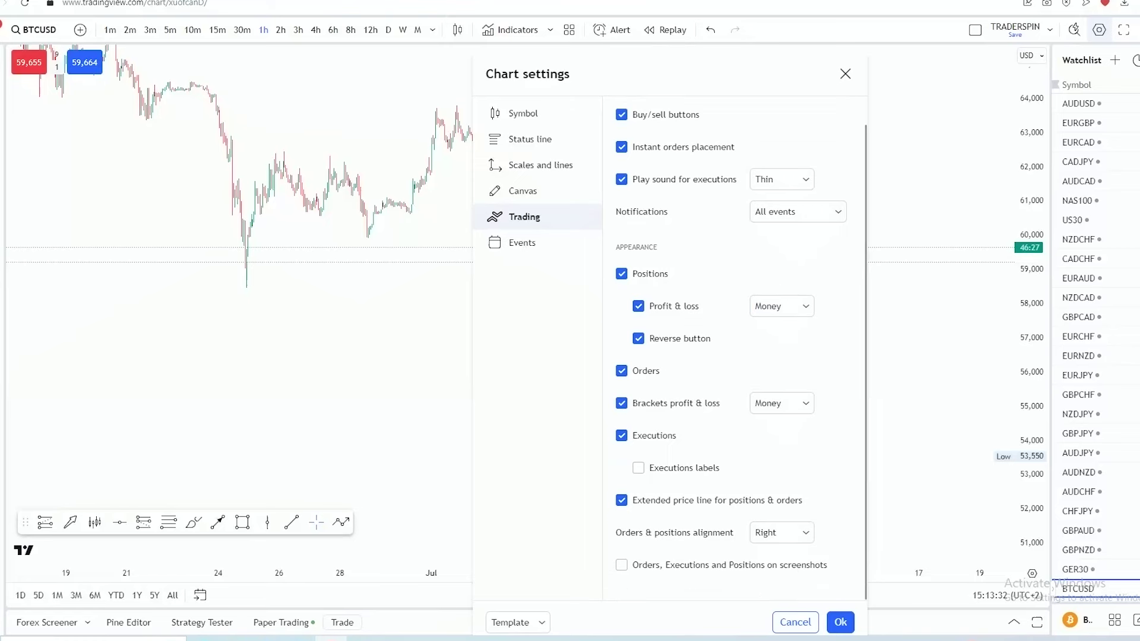
pyautogui.click(621, 500)
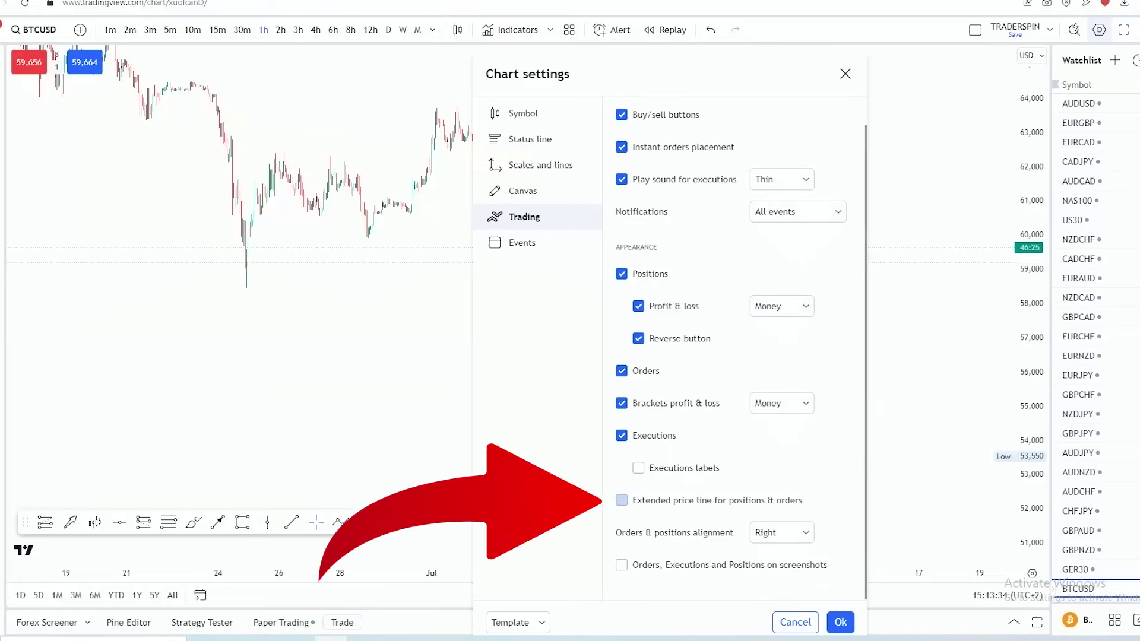
pyautogui.click(621, 500)
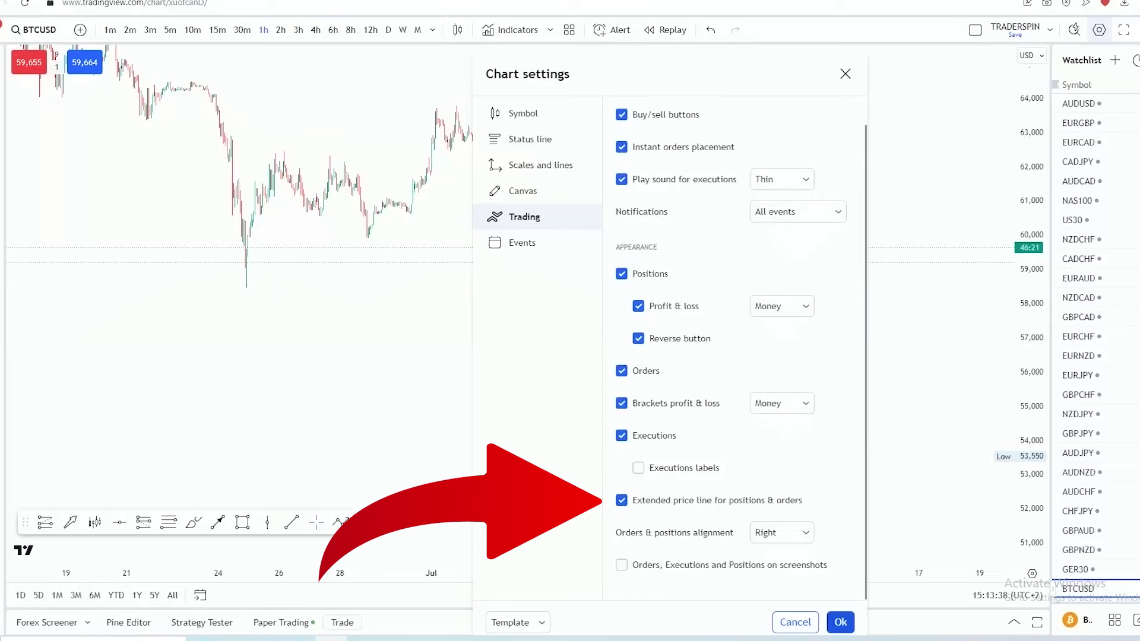
pyautogui.click(840, 622)
pyautogui.scroll(1, 807, 386)
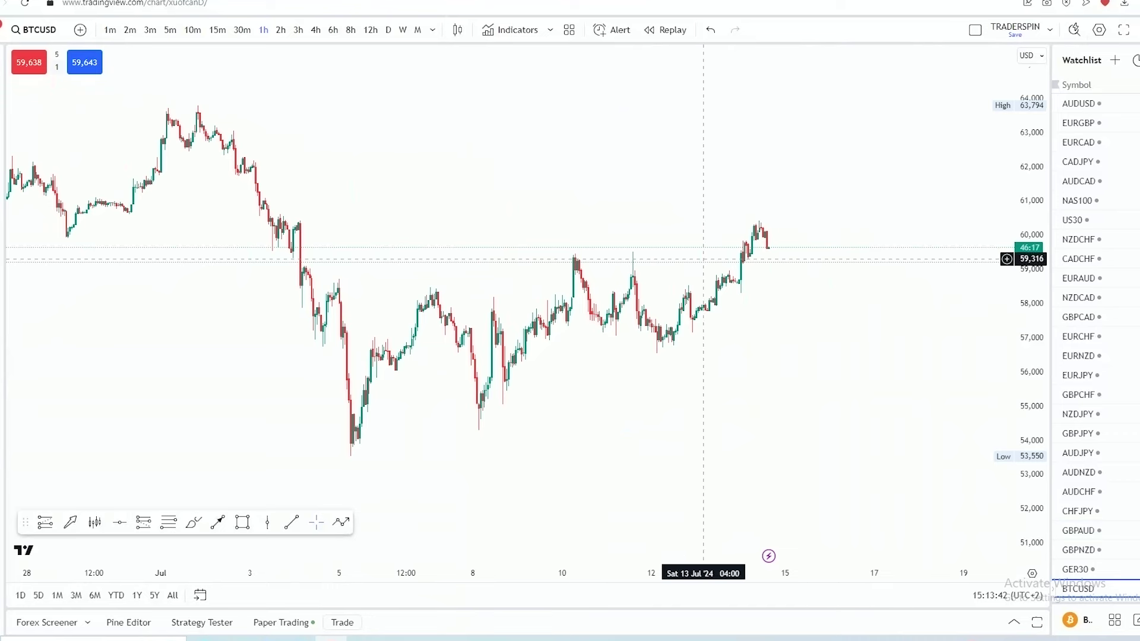
# Set up a BTCUSD market buy order for 1000 USD with a 750-tick take profit and a 250-tick stop loss
pyautogui.click(341, 622)
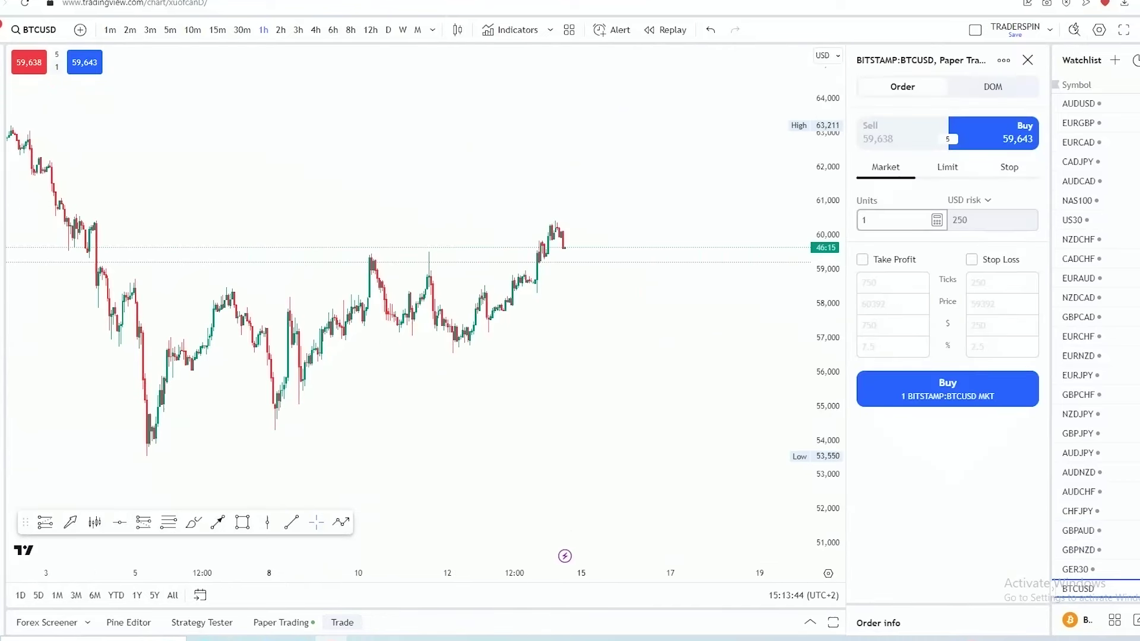
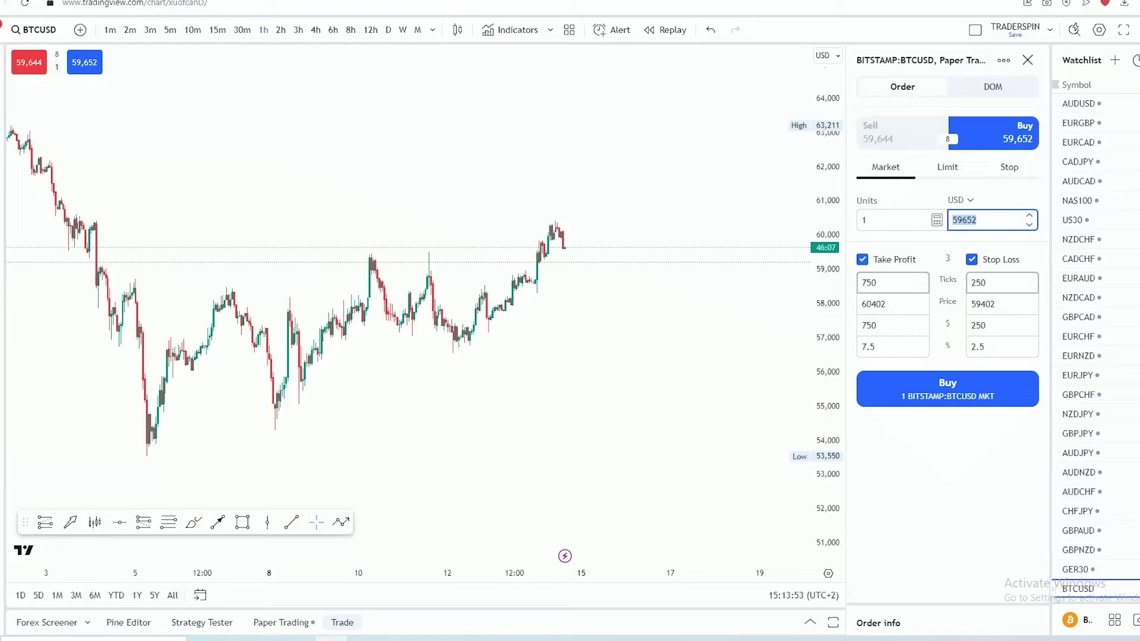
pyautogui.click(976, 220)
pyautogui.press('BackSpace')
pyautogui.press('BackSpace')
pyautogui.press('BackSpace')
pyautogui.press('BackSpace')
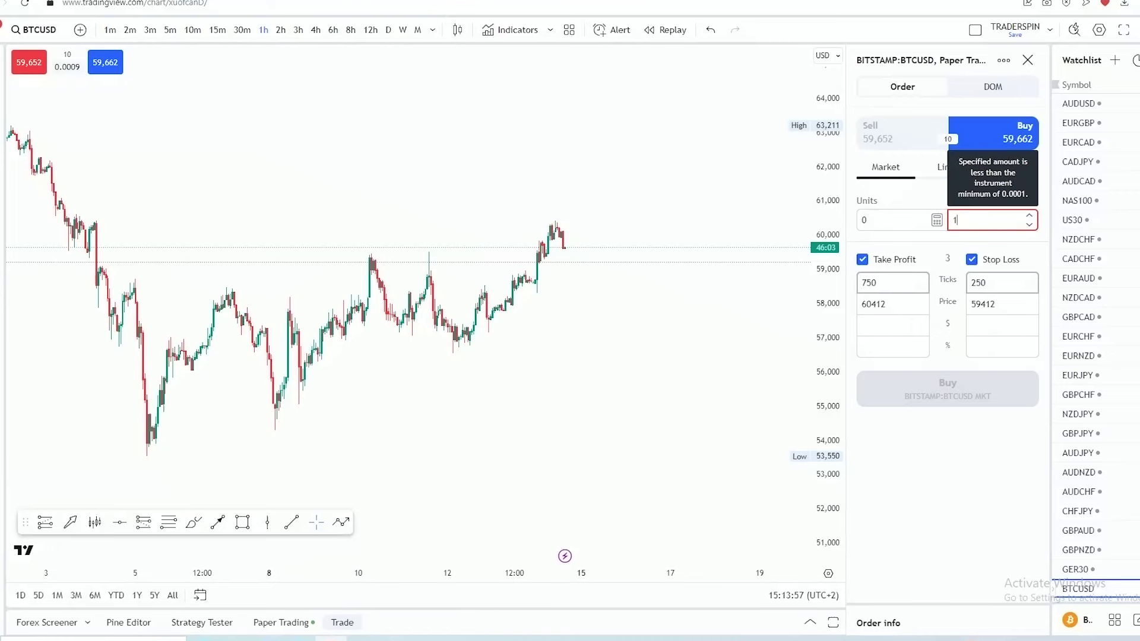
pyautogui.write('100')
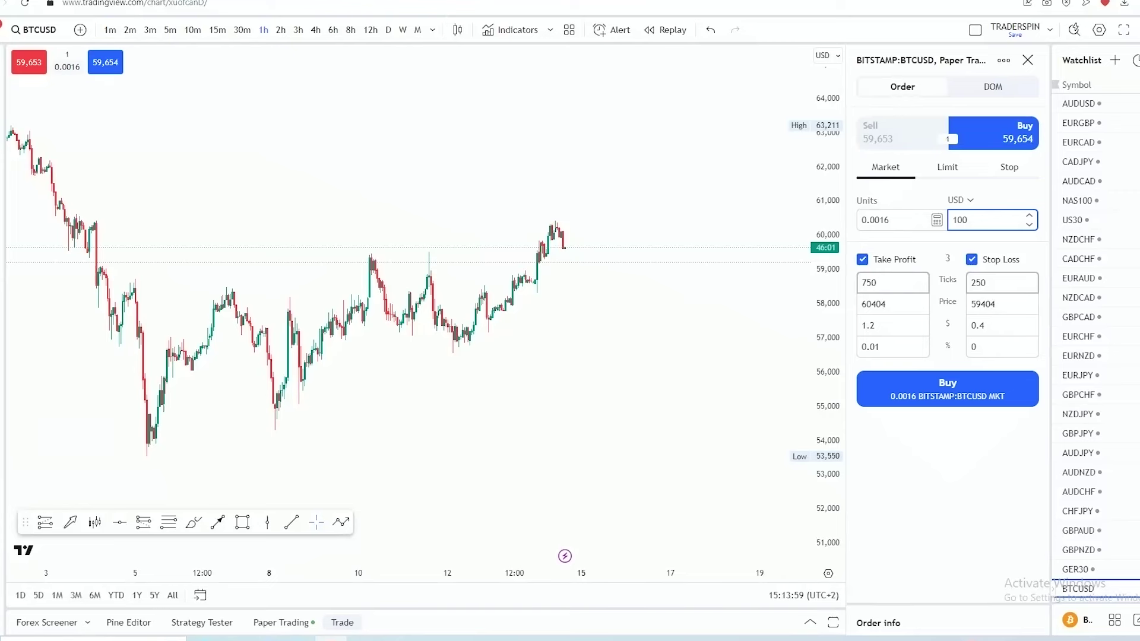
pyautogui.write('0')
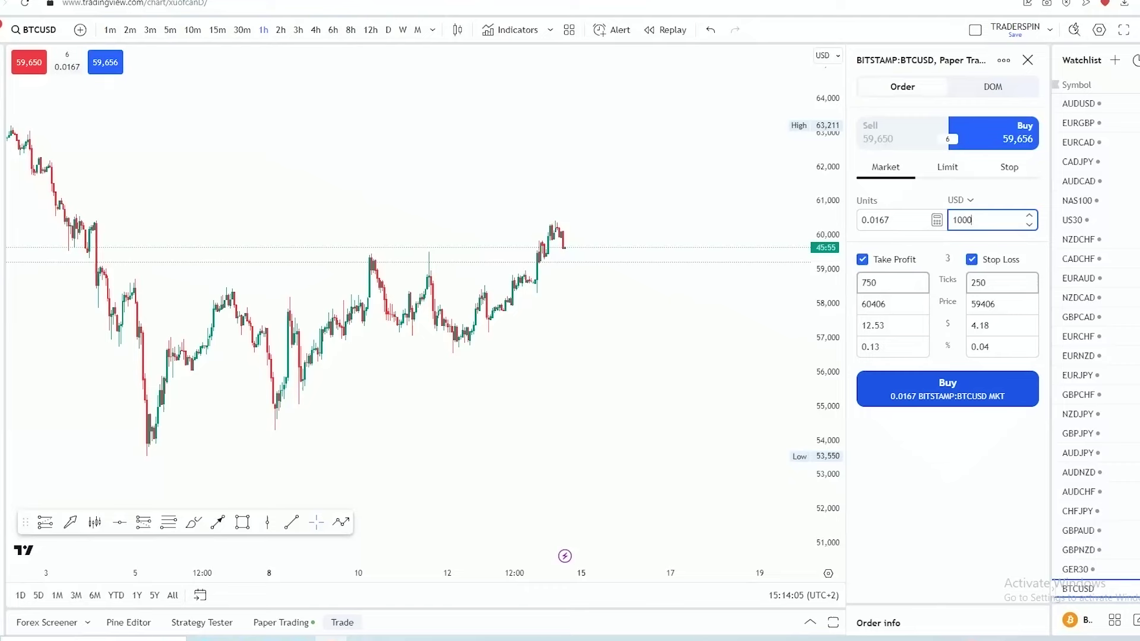
# Submit the BTCUSD market buy order and close the order panel to view the position on the chart
pyautogui.click(947, 388)
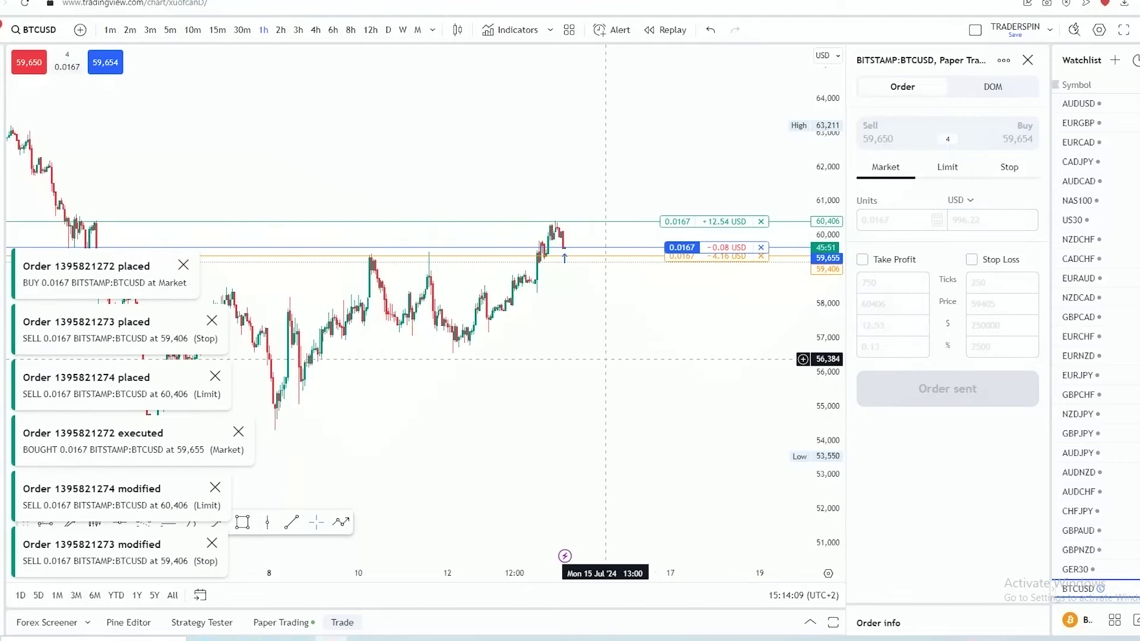
pyautogui.click(1027, 59)
pyautogui.scroll(5, 906, 444)
pyautogui.moveTo(836, 385); pyautogui.dragTo(848, 388)
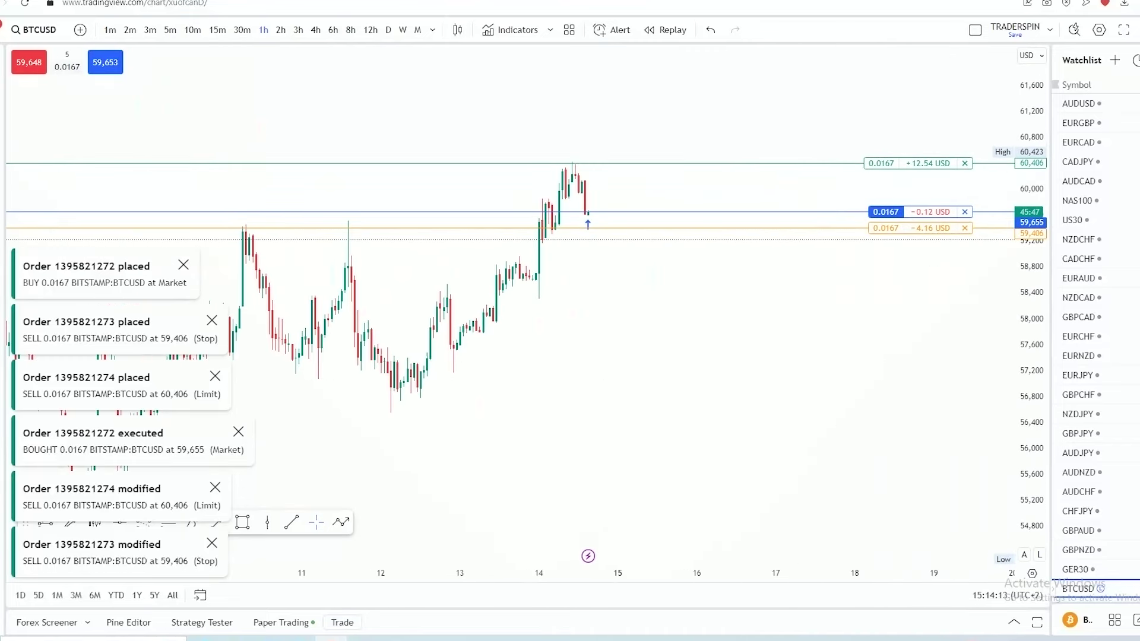
# Open the chart's trading settings and move the dialog so the position and order lines stay in view
pyautogui.moveTo(1031, 394); pyautogui.dragTo(1031, 297)
pyautogui.click(1032, 573)
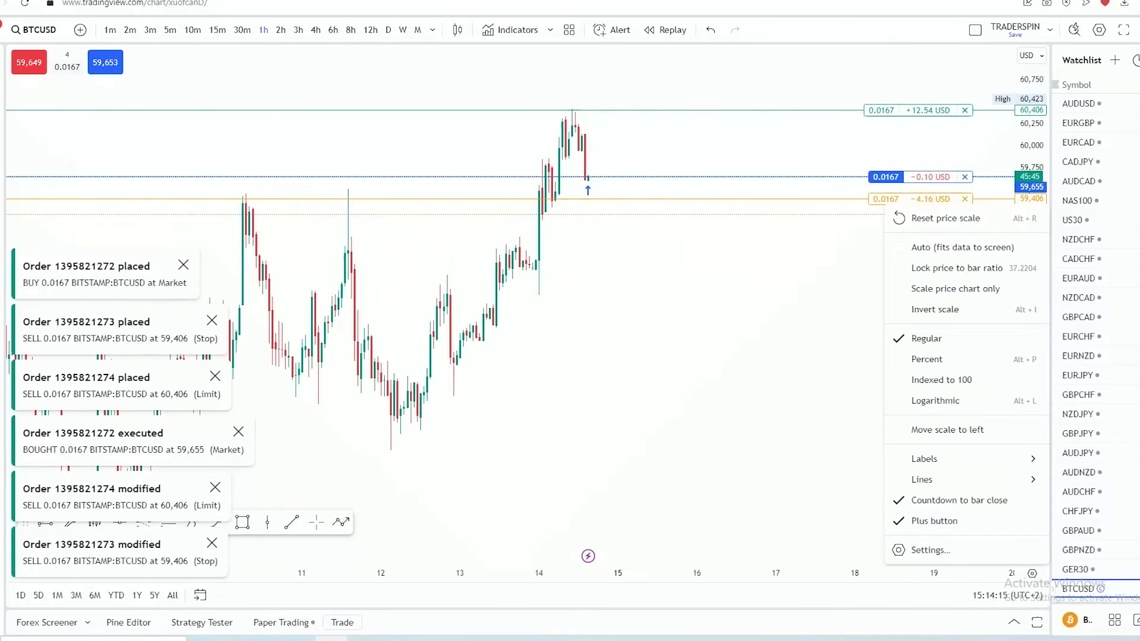
pyautogui.click(930, 550)
pyautogui.click(418, 195)
pyautogui.moveTo(428, 52); pyautogui.dragTo(197, 215)
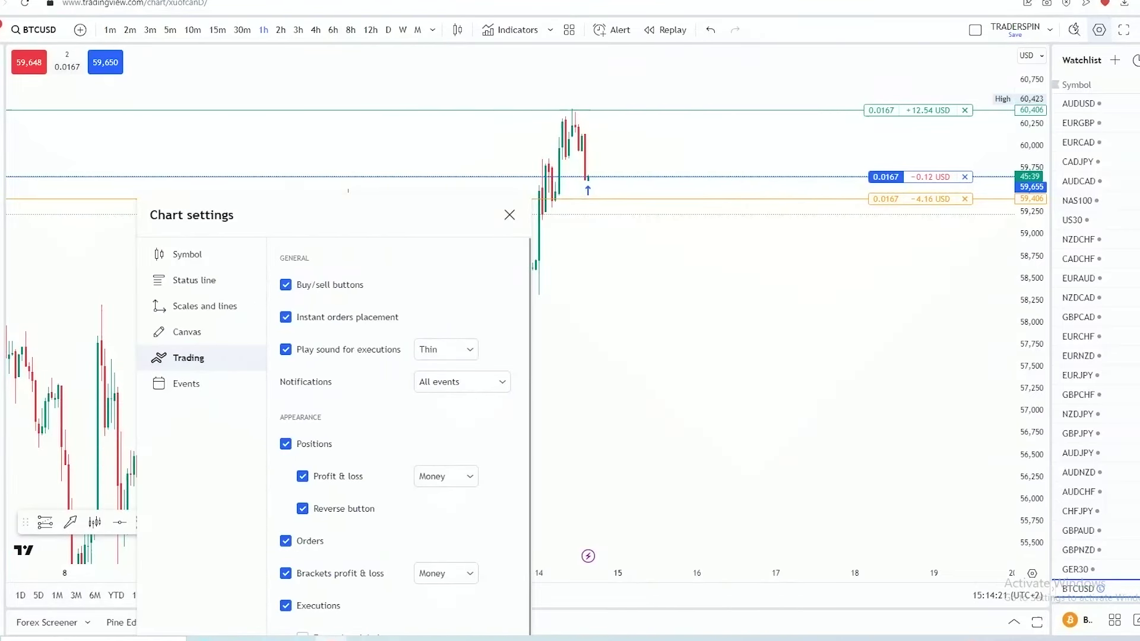
pyautogui.moveTo(197, 215); pyautogui.dragTo(198, 158)
# Try switching the buy/sell buttons, instant orders placement and execution sound options off and on
pyautogui.click(287, 229)
pyautogui.click(286, 228)
pyautogui.click(286, 260)
pyautogui.click(286, 260)
pyautogui.click(286, 293)
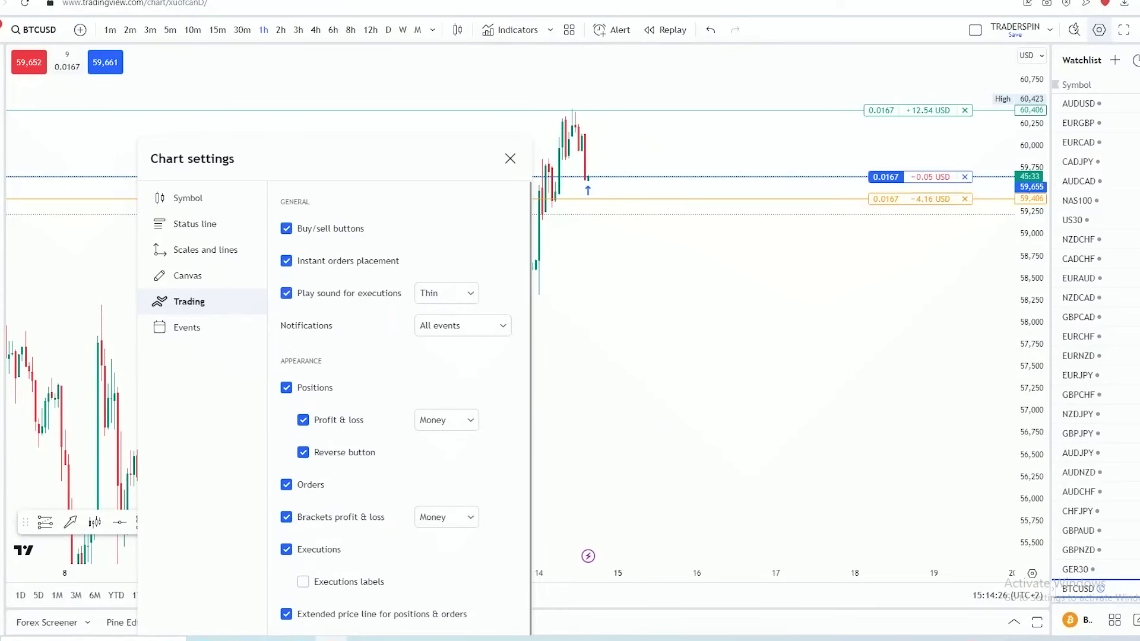
# Move the settings dialog out of the way and switch the Positions display off and on to compare the chart
pyautogui.moveTo(198, 158); pyautogui.dragTo(199, 89)
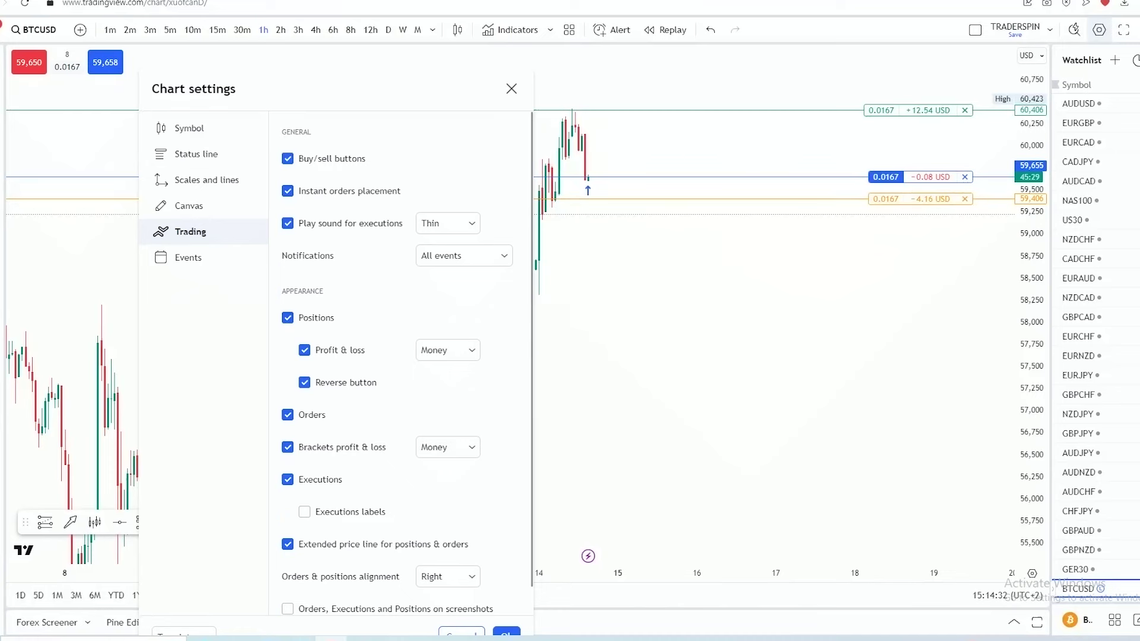
pyautogui.click(287, 317)
pyautogui.moveTo(198, 89); pyautogui.dragTo(156, 46)
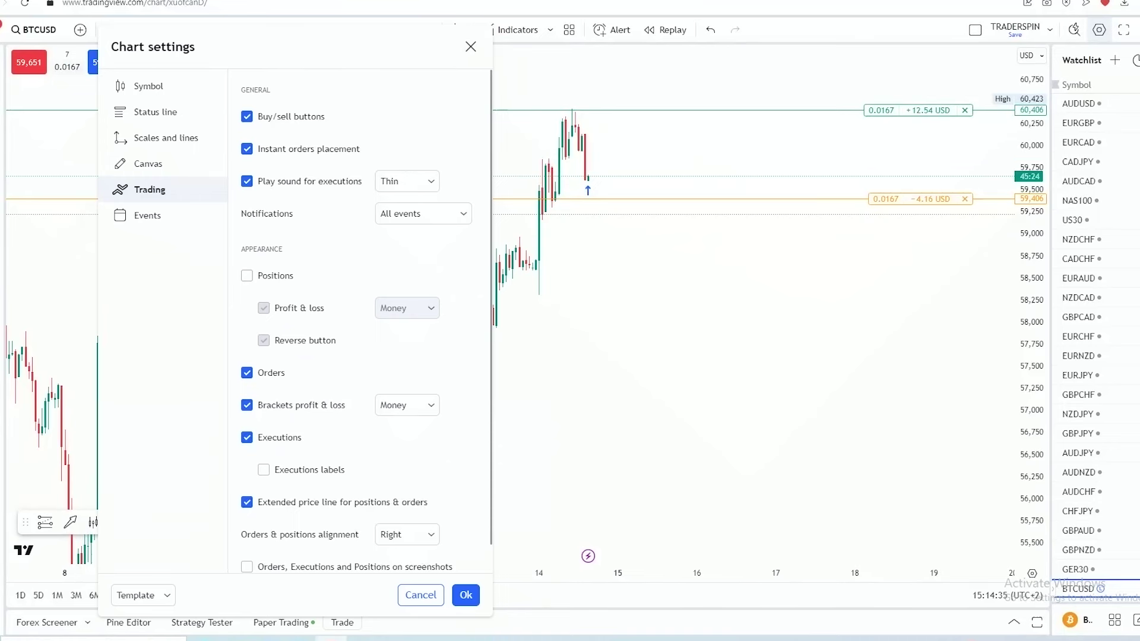
pyautogui.click(247, 276)
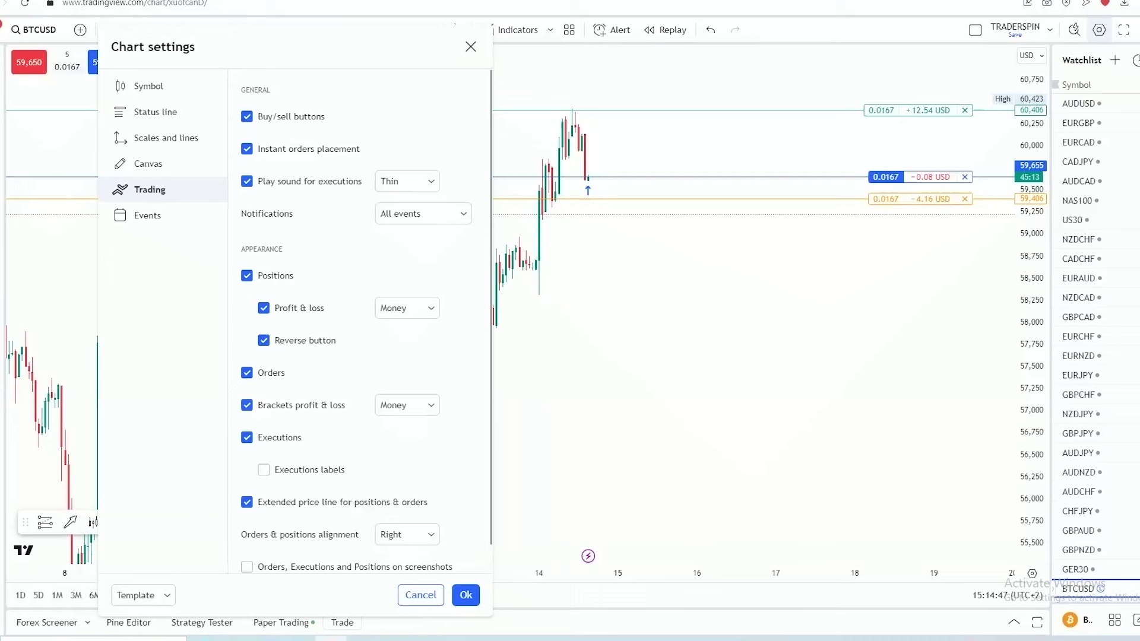
pyautogui.click(246, 276)
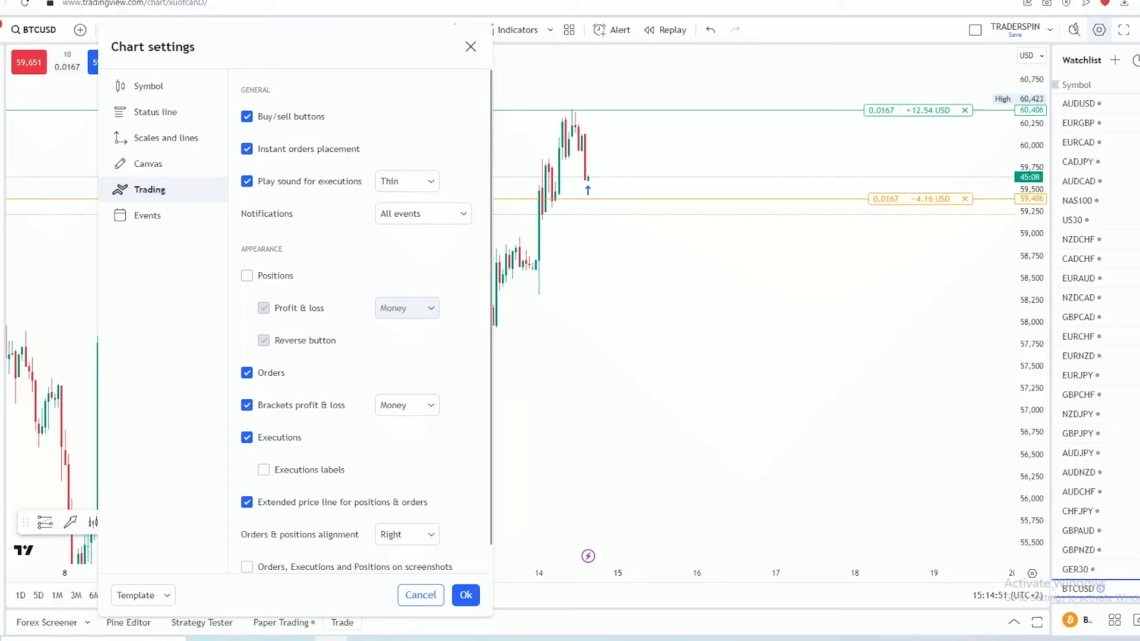
pyautogui.click(246, 275)
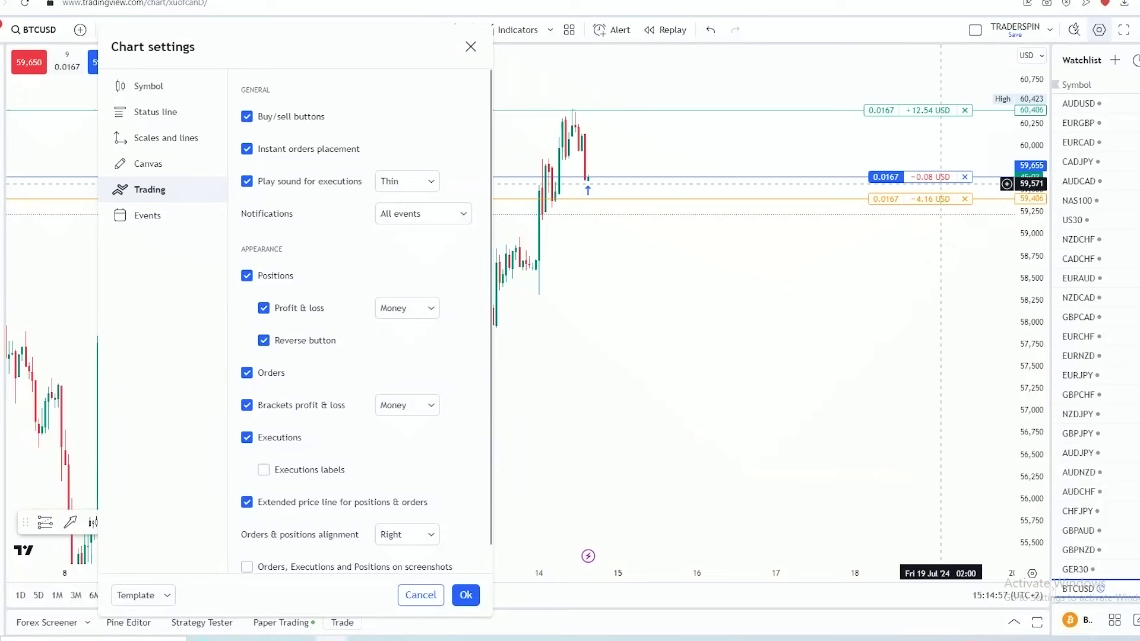
# Try % and Ticks as the unit for the positions' profit & loss, and set it back to Money
pyautogui.click(407, 307)
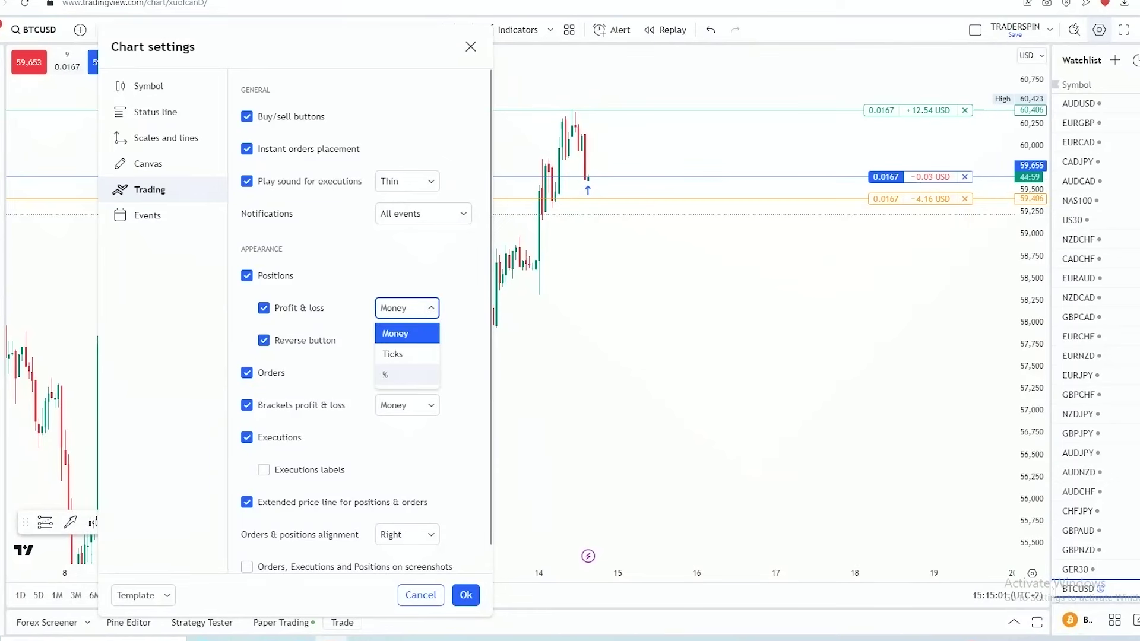
pyautogui.click(407, 374)
pyautogui.click(430, 307)
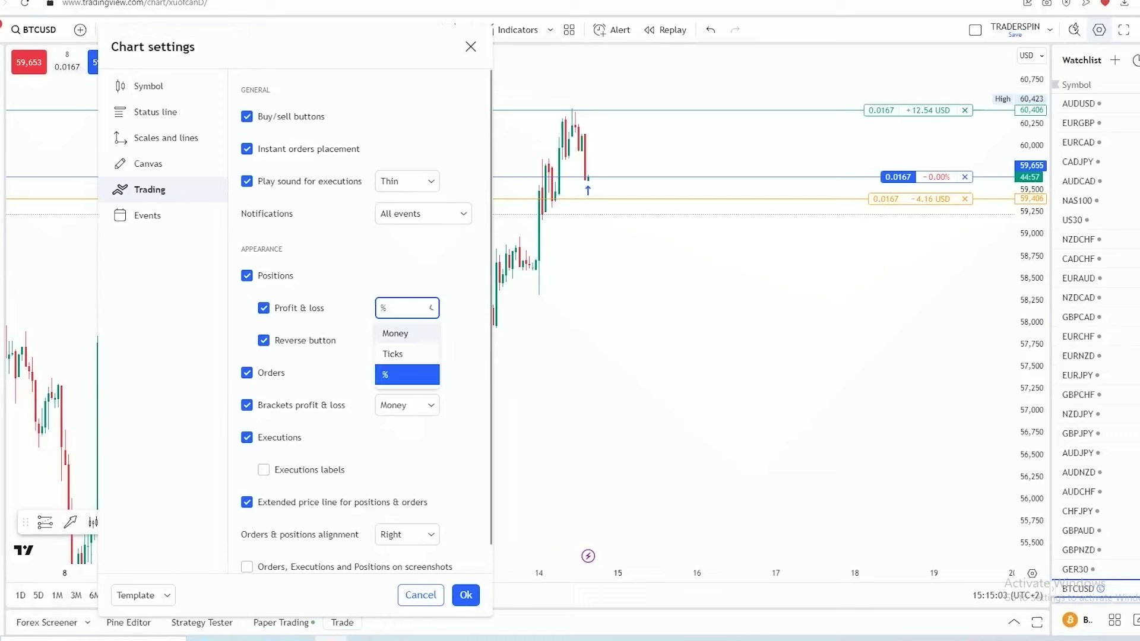
pyautogui.click(398, 350)
pyautogui.click(431, 307)
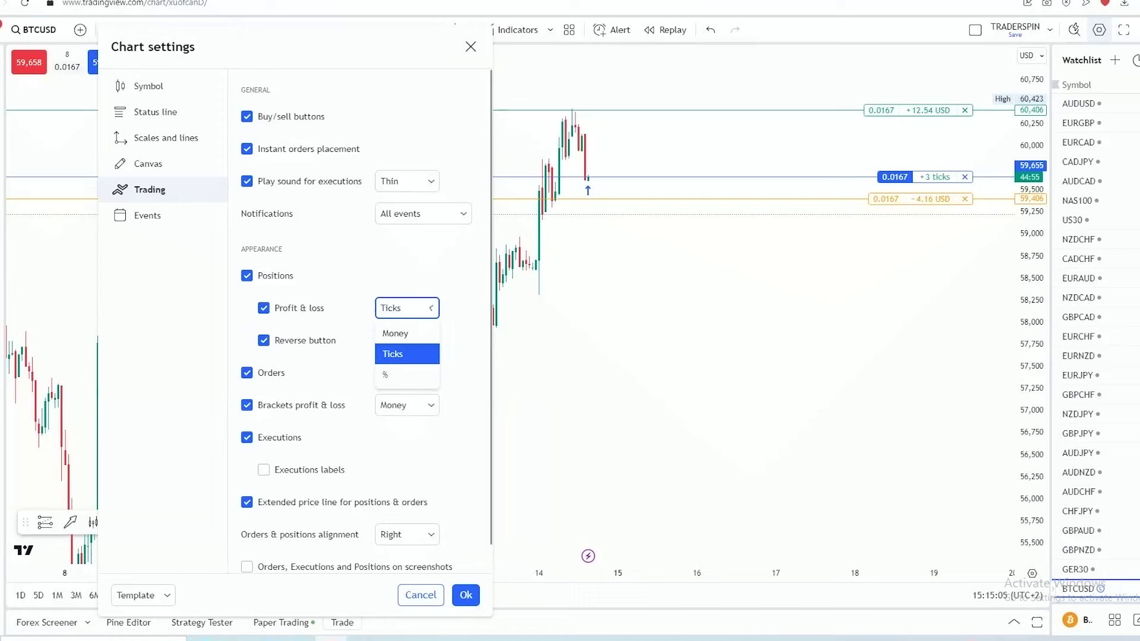
pyautogui.click(395, 333)
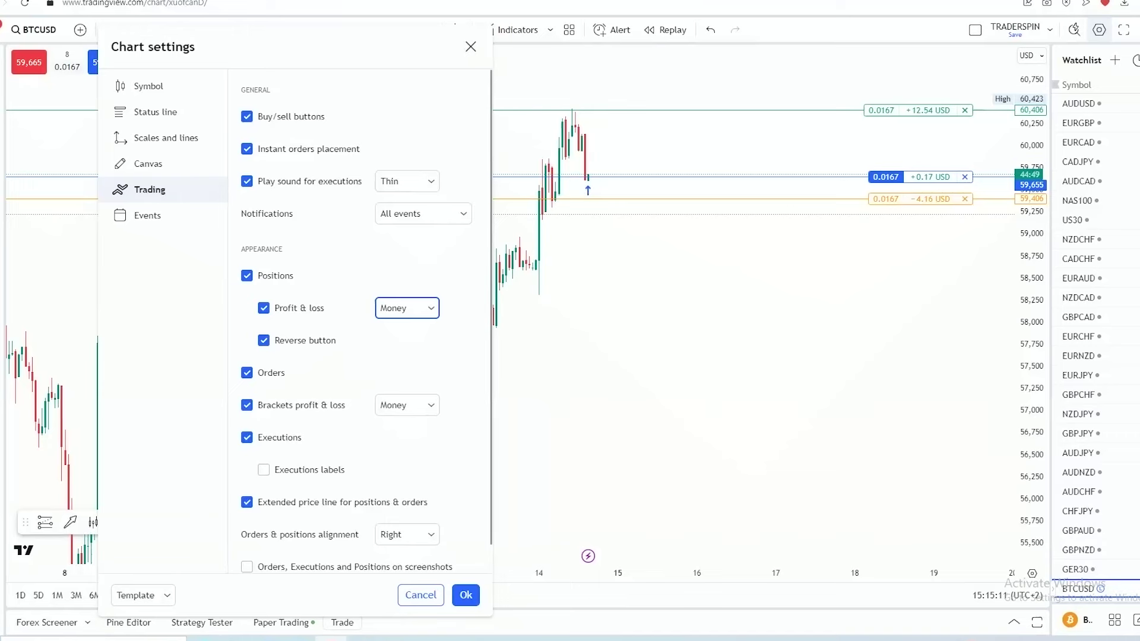
# Switch the Orders display off and on repeatedly to compare the take profit and stop loss lines on the chart
pyautogui.click(247, 372)
pyautogui.click(247, 372)
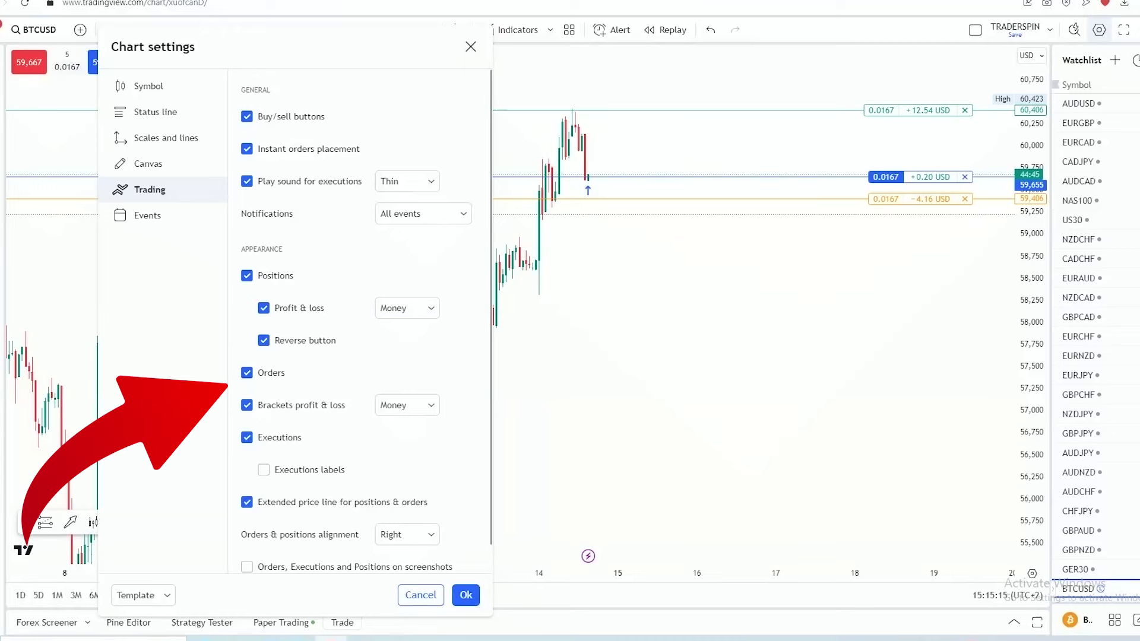
pyautogui.click(247, 372)
pyautogui.click(247, 372)
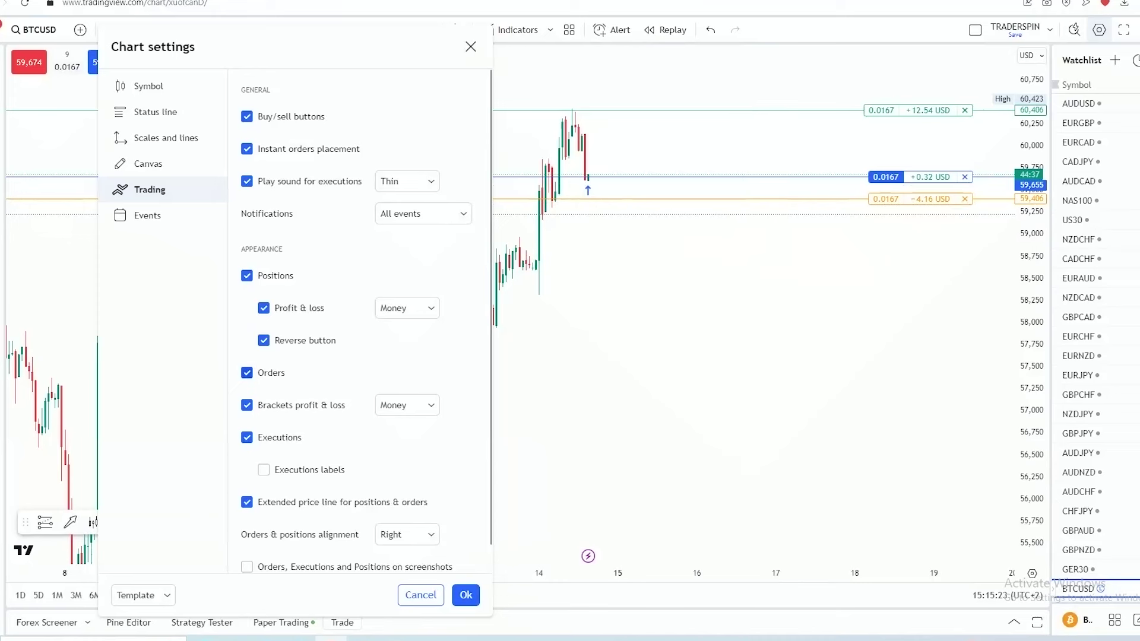
pyautogui.click(247, 372)
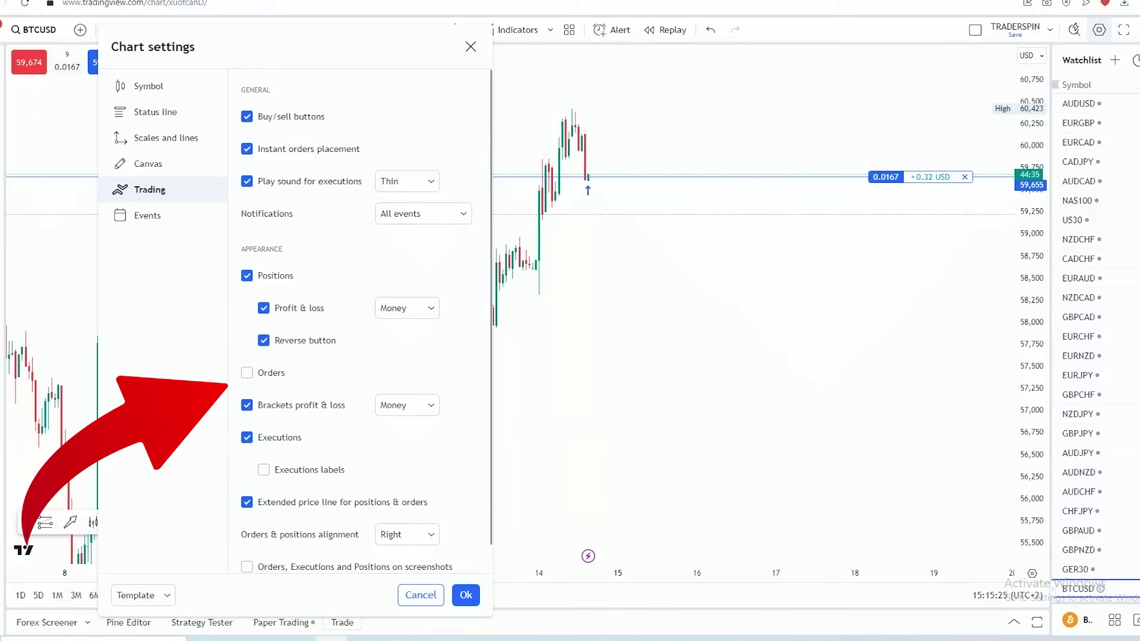
# Try switching the brackets profit & loss option off and on, leaving it enabled
pyautogui.click(247, 405)
pyautogui.click(247, 405)
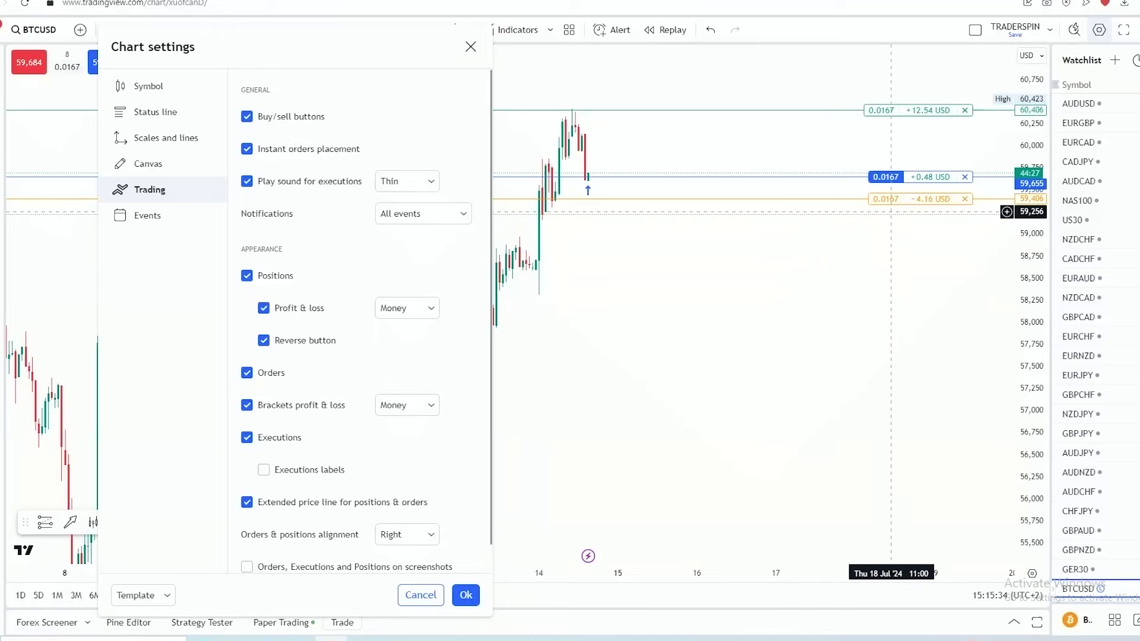
pyautogui.click(246, 405)
pyautogui.click(246, 405)
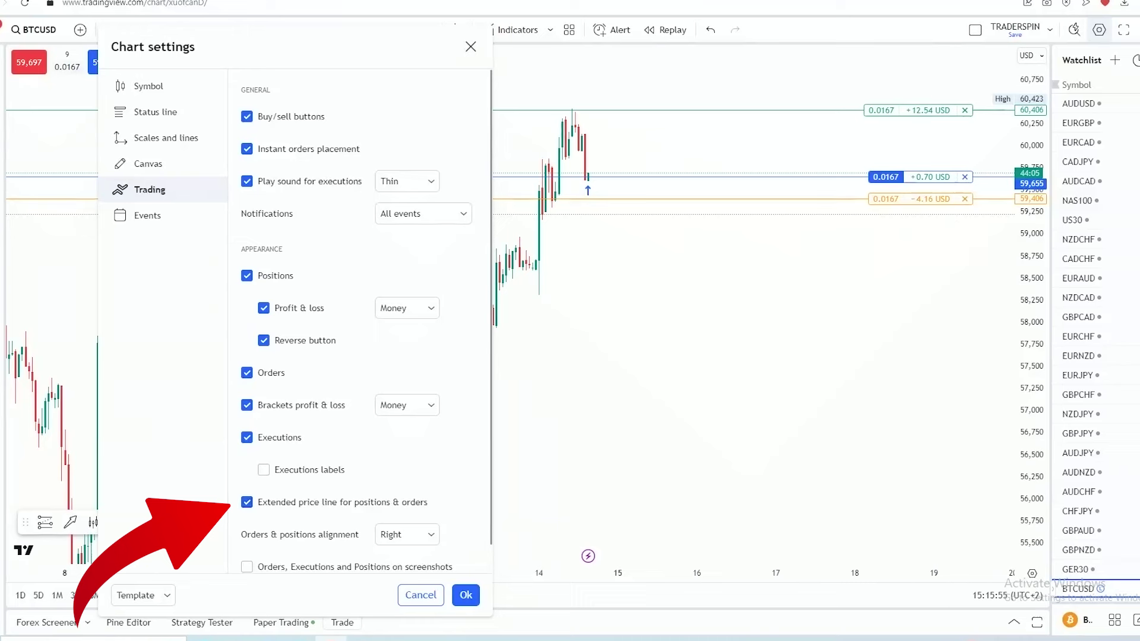
# Move the BTCUSD position's stop loss line on the chart to 59,322 and apply the chart settings
pyautogui.scroll(-1, 366, 322)
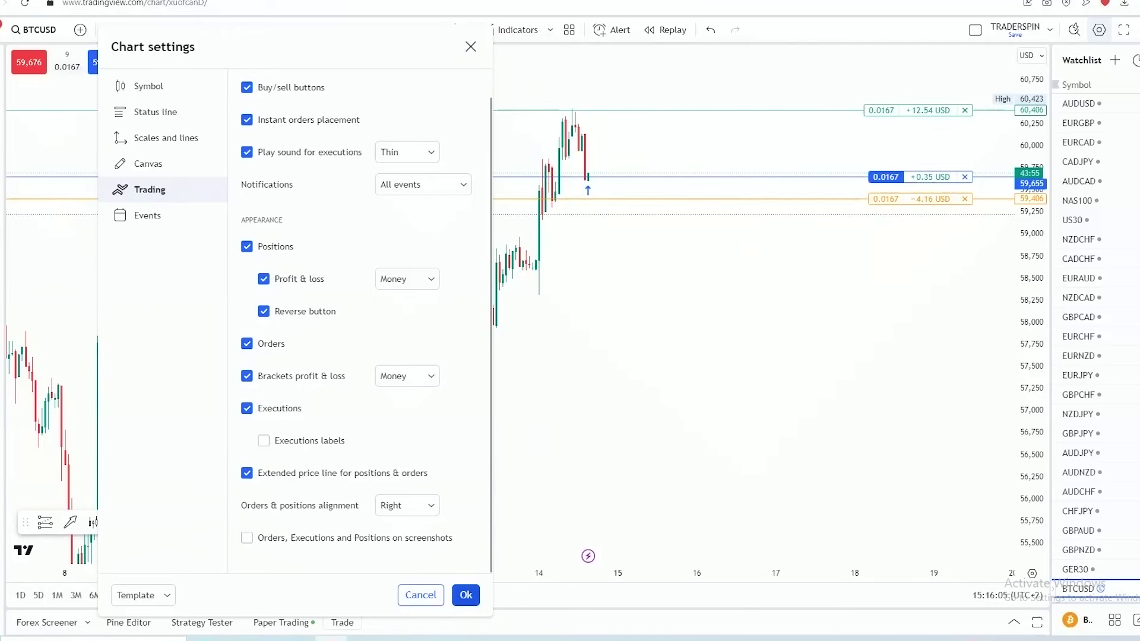
pyautogui.moveTo(643, 199); pyautogui.dragTo(643, 205)
pyautogui.moveTo(994, 204)
pyautogui.mouseDown()
pyautogui.moveTo(994, 230)
pyautogui.moveTo(994, 206)
pyautogui.mouseUp()
pyautogui.click(465, 595)
# Enlarge the chart around the trade and check the open BTCUSD position in the Paper Trading account's positions list
pyautogui.scroll(4, 562, 396)
pyautogui.moveTo(1031, 386); pyautogui.dragTo(1030, 273)
pyautogui.moveTo(754, 285); pyautogui.dragTo(823, 445)
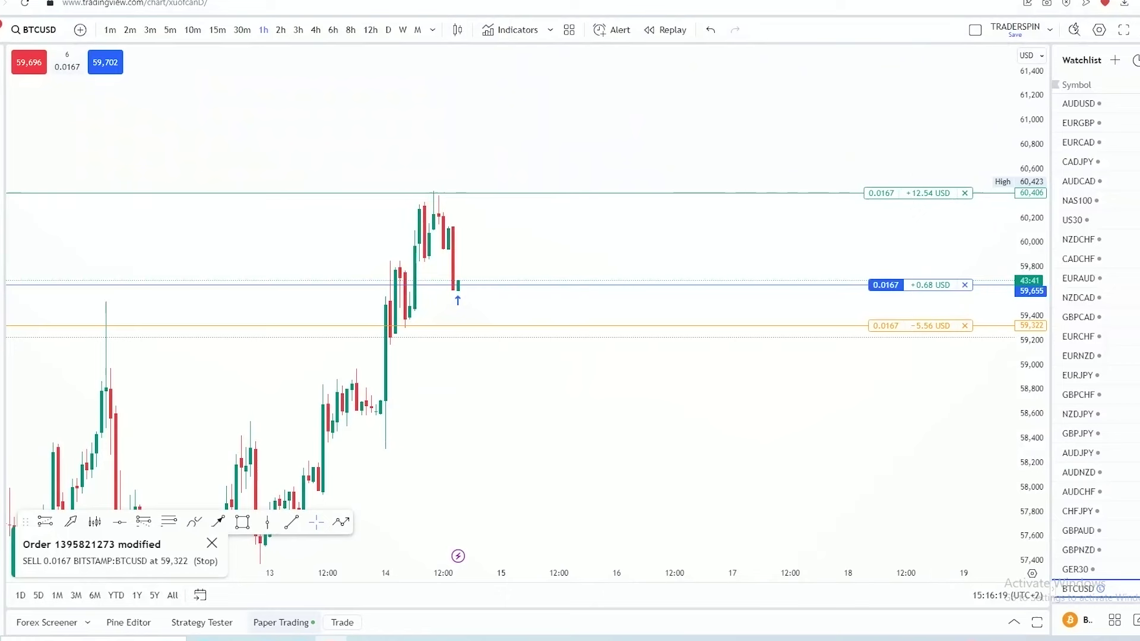
pyautogui.click(281, 622)
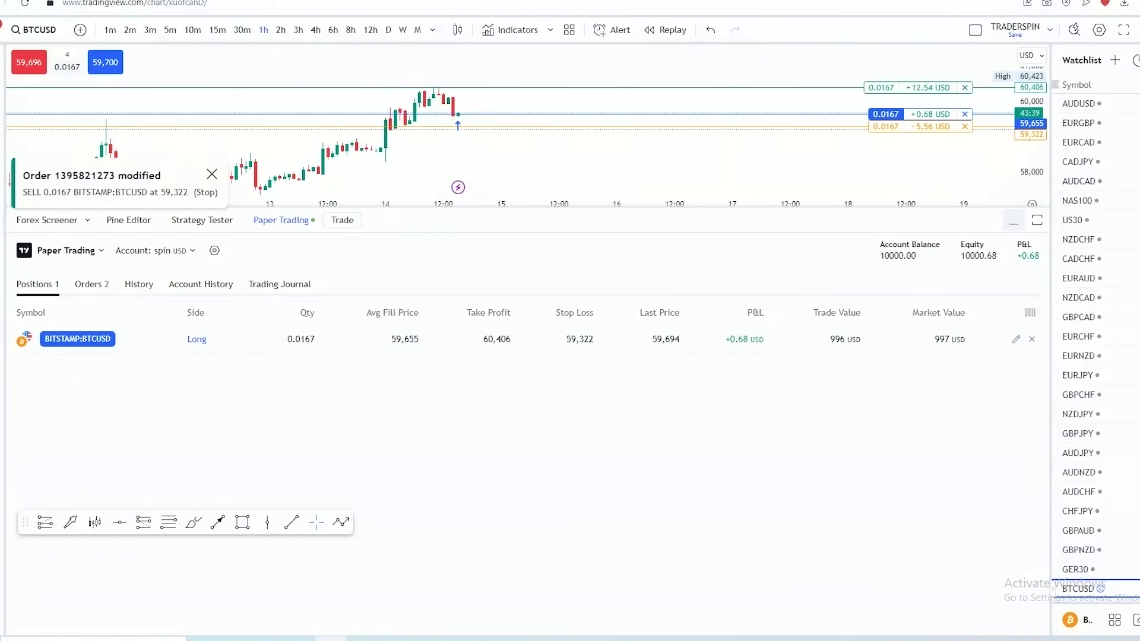
pyautogui.click(1013, 221)
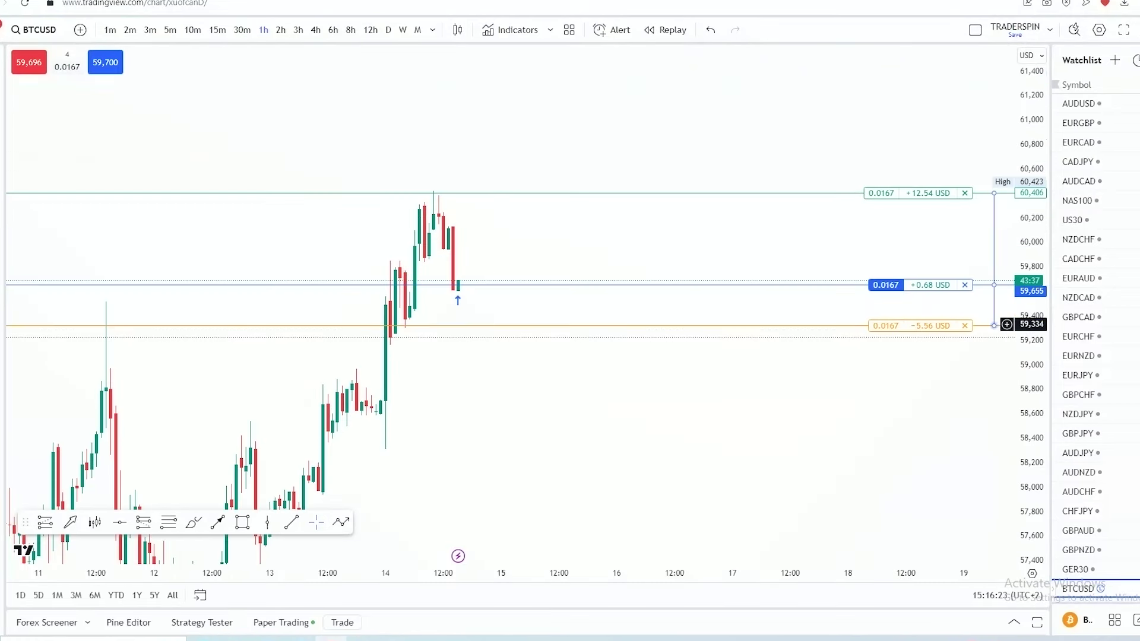
# Move the position's stop loss on the chart down to 59,043, and back up to 59,392
pyautogui.moveTo(994, 325); pyautogui.dragTo(993, 359)
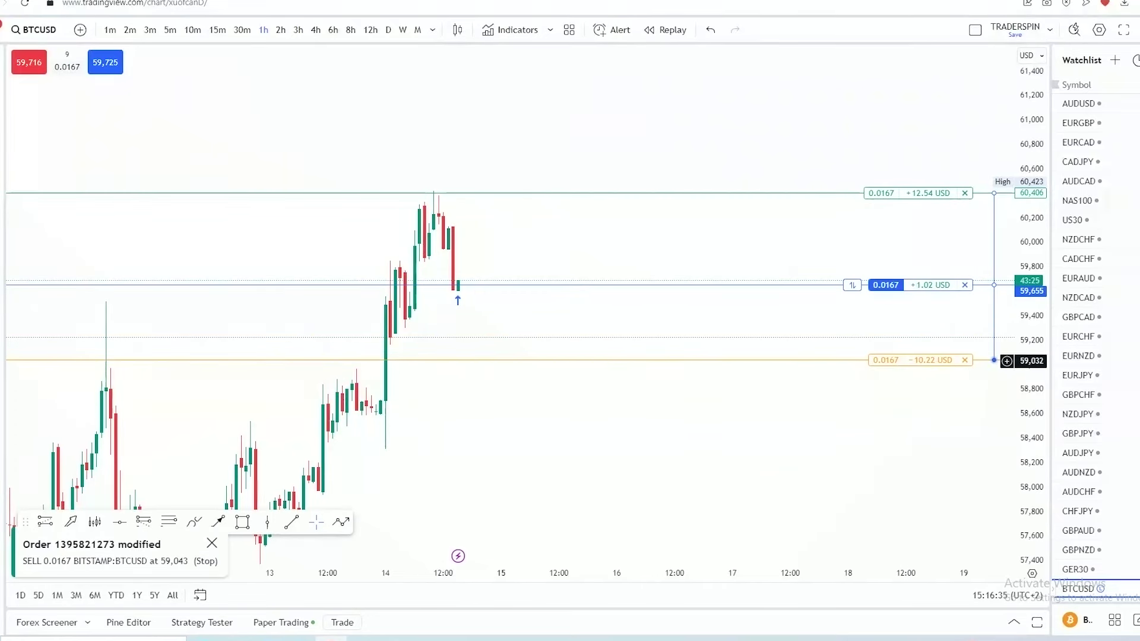
pyautogui.moveTo(463, 359); pyautogui.dragTo(463, 353)
pyautogui.moveTo(993, 354); pyautogui.dragTo(994, 317)
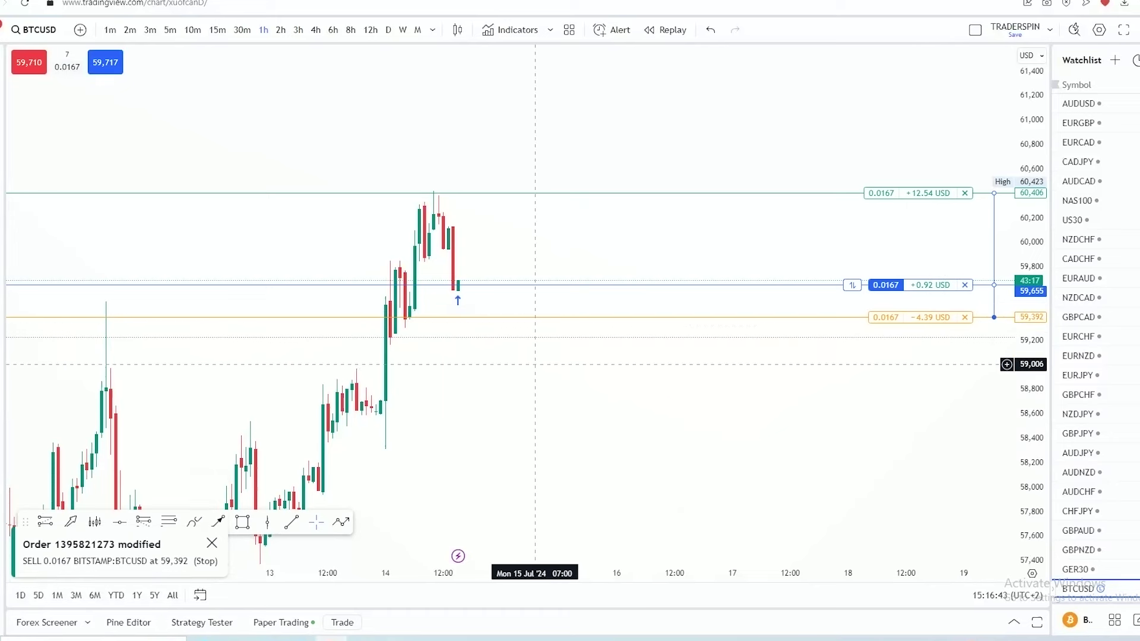
pyautogui.scroll(-3, 534, 363)
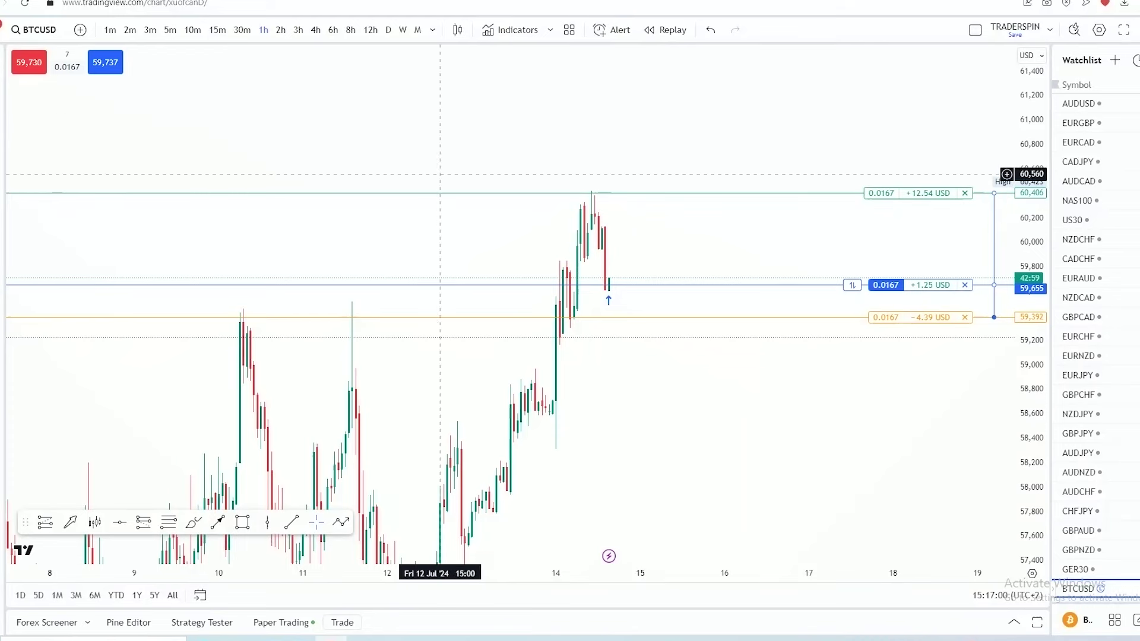
pyautogui.rightClick(498, 125)
pyautogui.moveTo(536, 238)
pyautogui.click(823, 97)
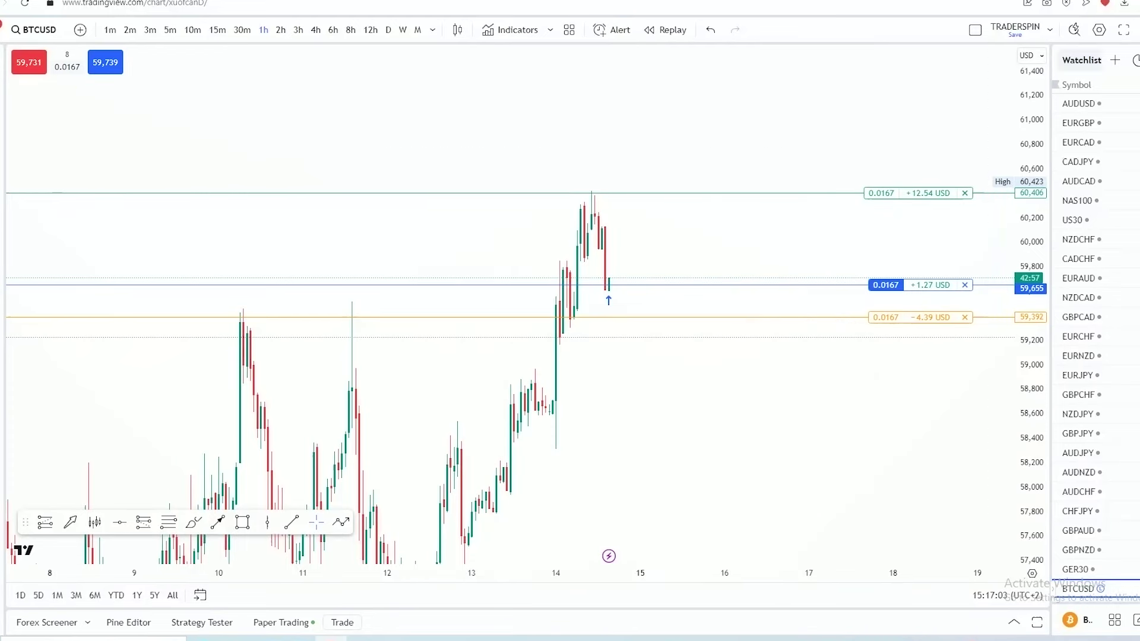
# Open the BTCUSD order panel and compare the limit and stop order forms for both buying and selling
pyautogui.click(342, 622)
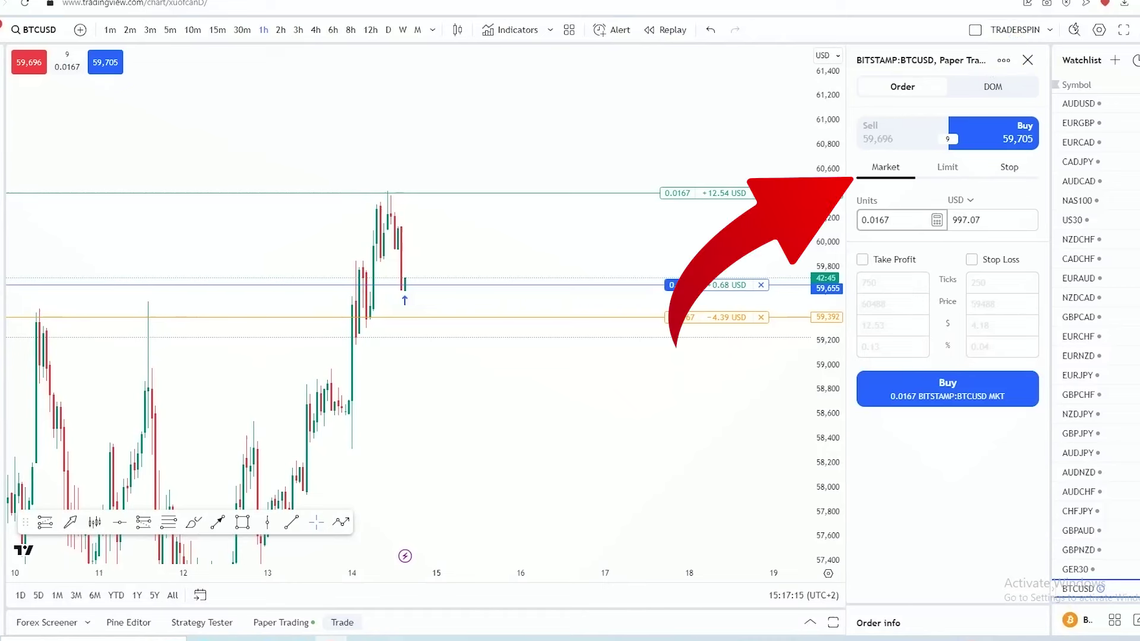
pyautogui.click(946, 166)
pyautogui.click(1009, 166)
pyautogui.click(947, 167)
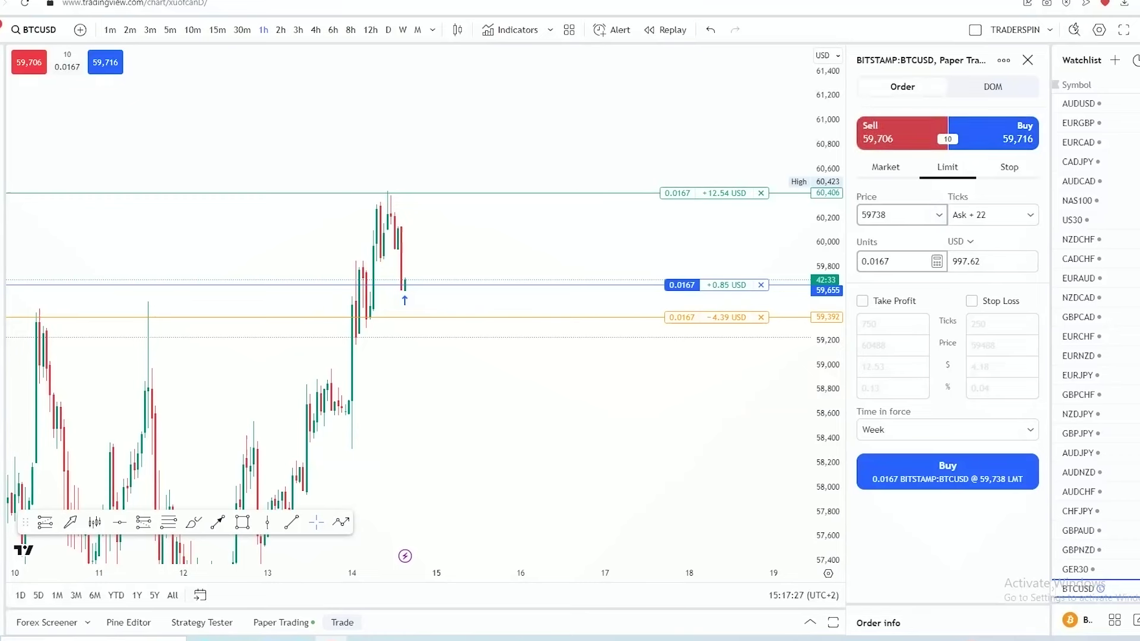
pyautogui.click(901, 133)
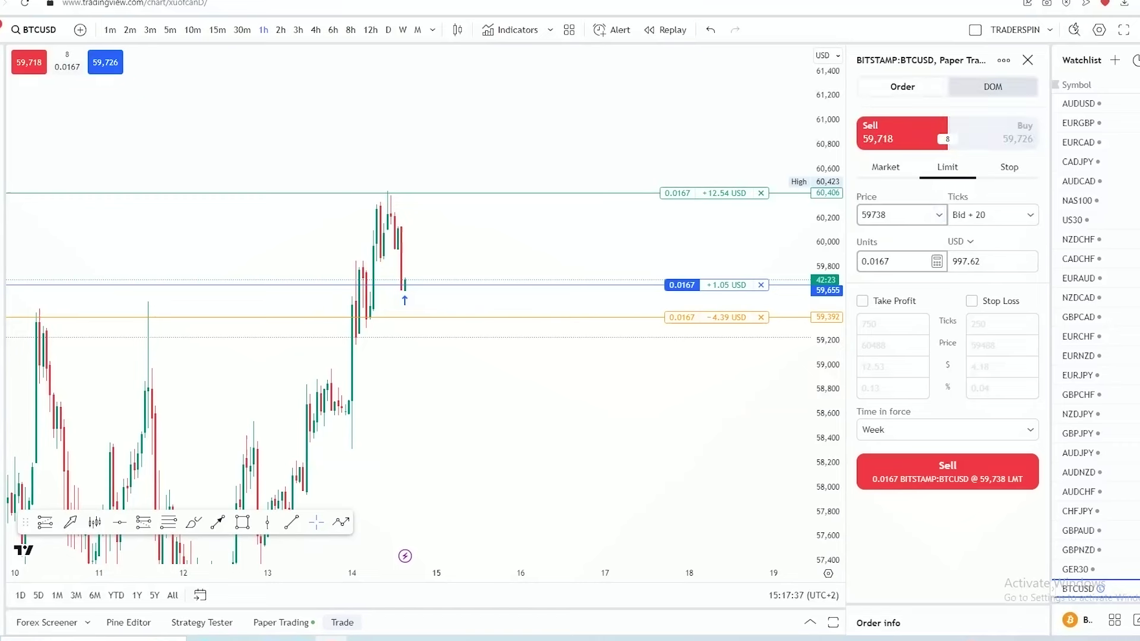
pyautogui.click(1008, 167)
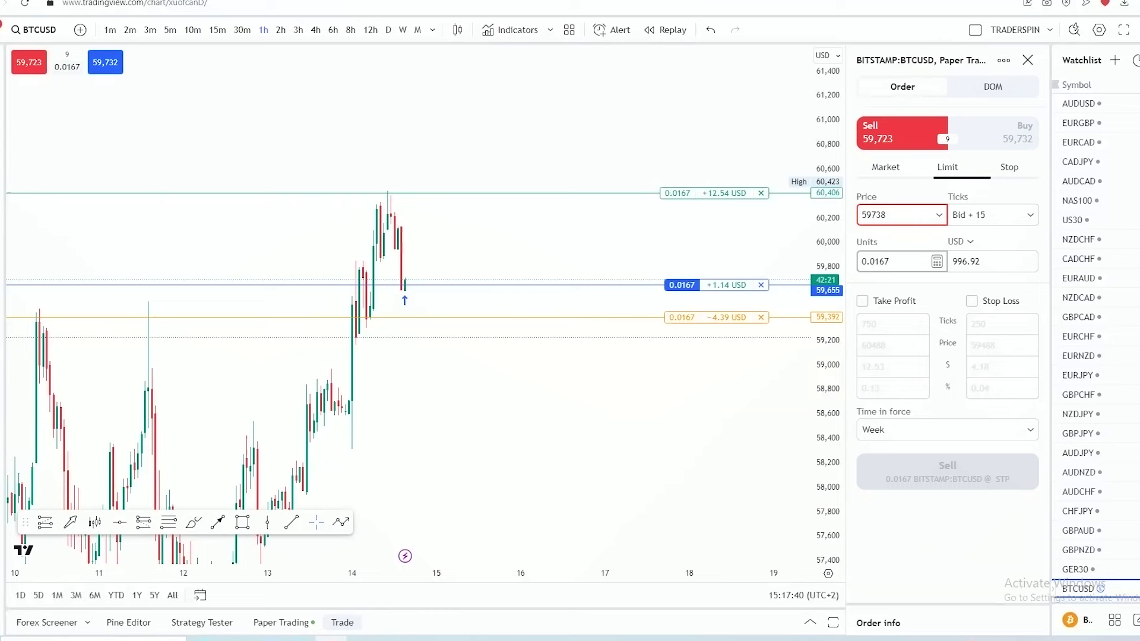
pyautogui.click(1009, 134)
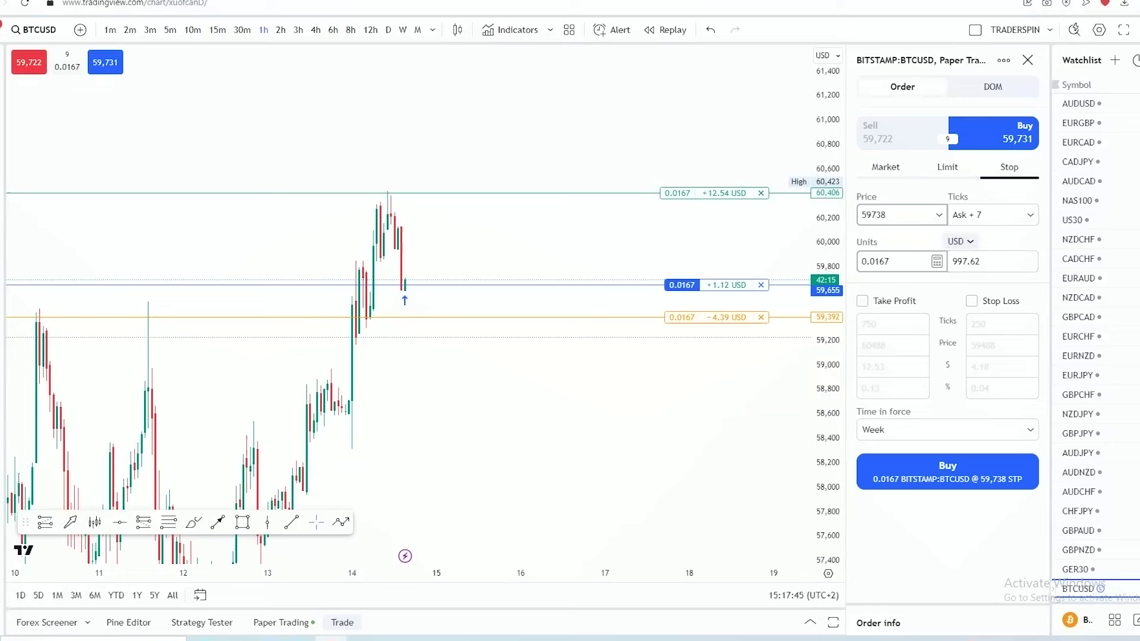
# Try a 250-tick stop loss on a market buy, check the order panel's display options, and close the panel without ordering
pyautogui.click(971, 301)
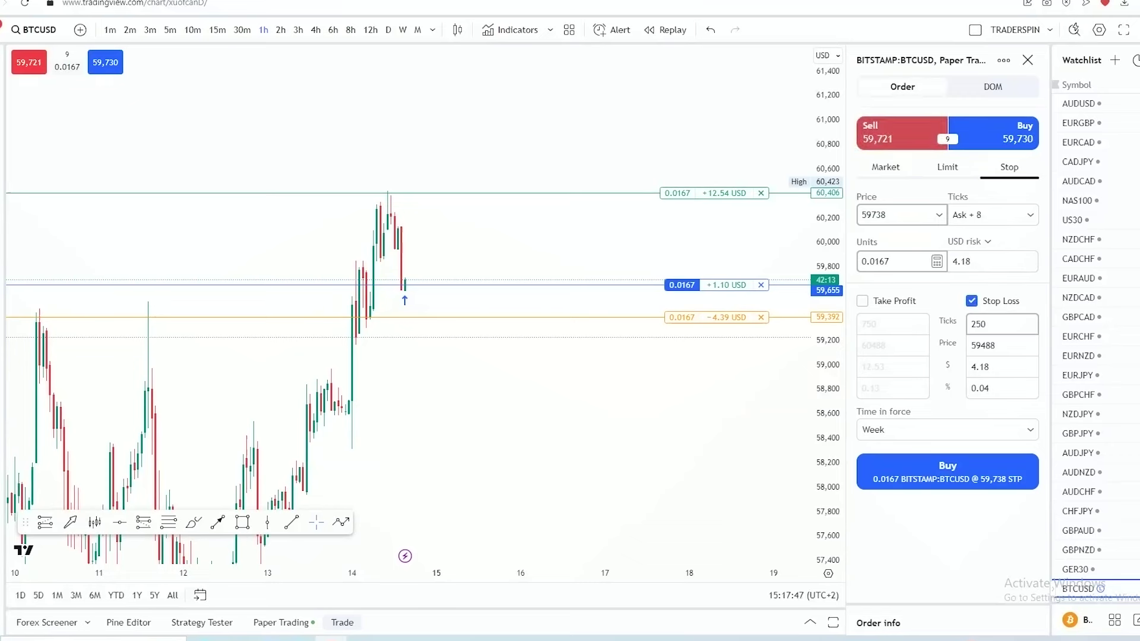
pyautogui.click(885, 167)
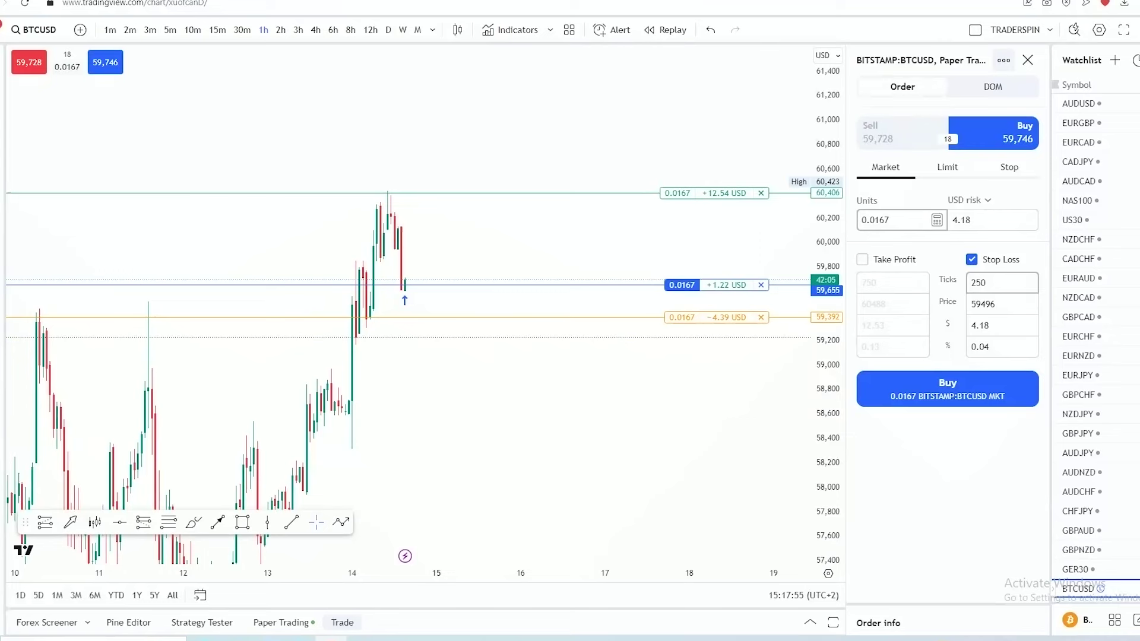
pyautogui.click(1004, 60)
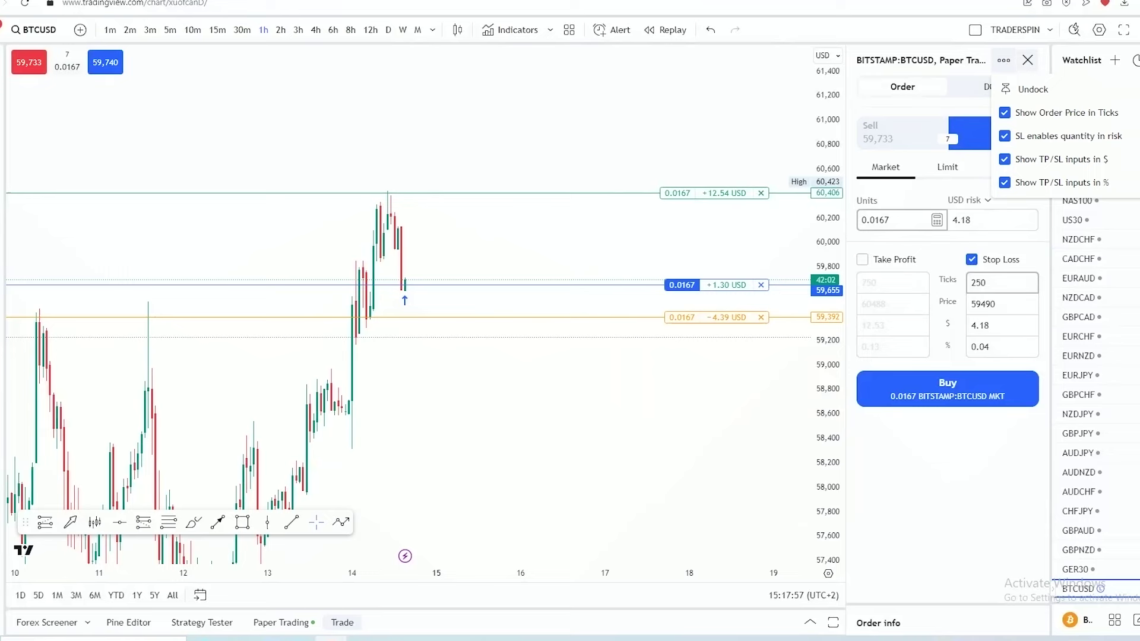
pyautogui.click(1026, 60)
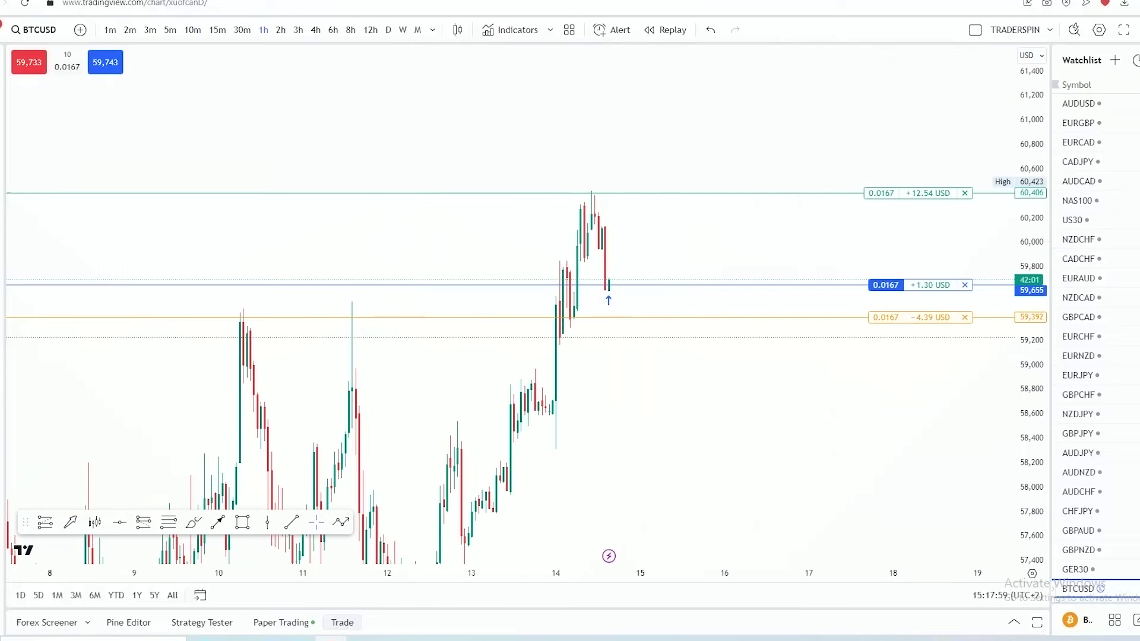
# Close the open BTCUSD position from the Paper Trading account's positions list
pyautogui.click(283, 622)
pyautogui.click(1031, 339)
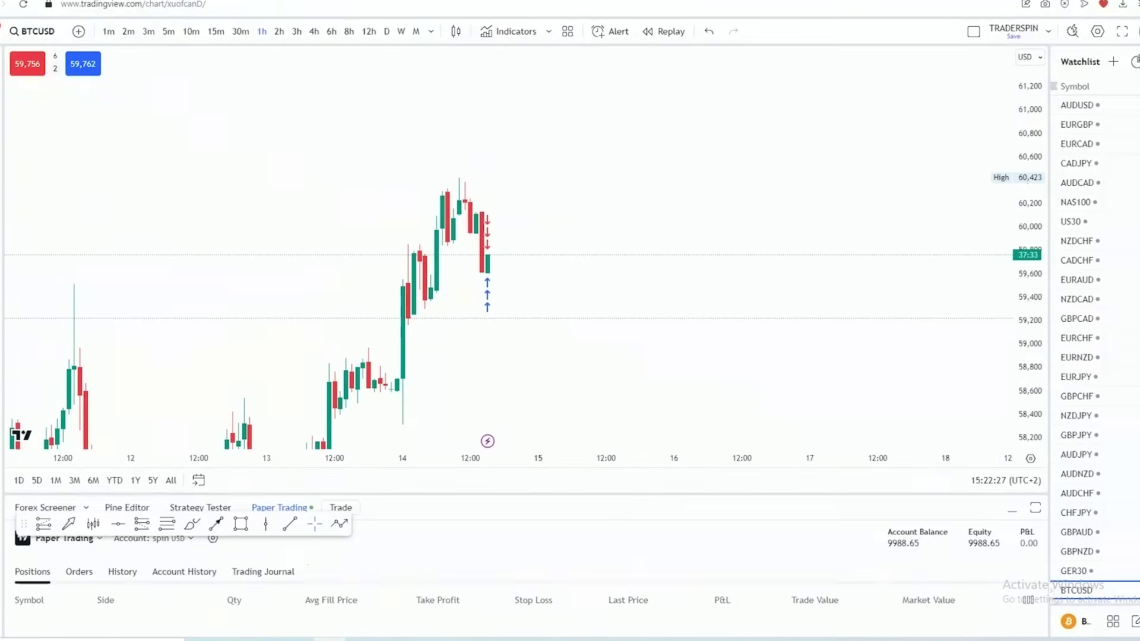
# Shrink the Paper Trading panel to enlarge the chart, and open the BTCUSD order panel to view its limit and stop forms
pyautogui.moveTo(638, 586)
pyautogui.mouseDown()
pyautogui.moveTo(638, 544)
pyautogui.moveTo(639, 586)
pyautogui.mouseUp()
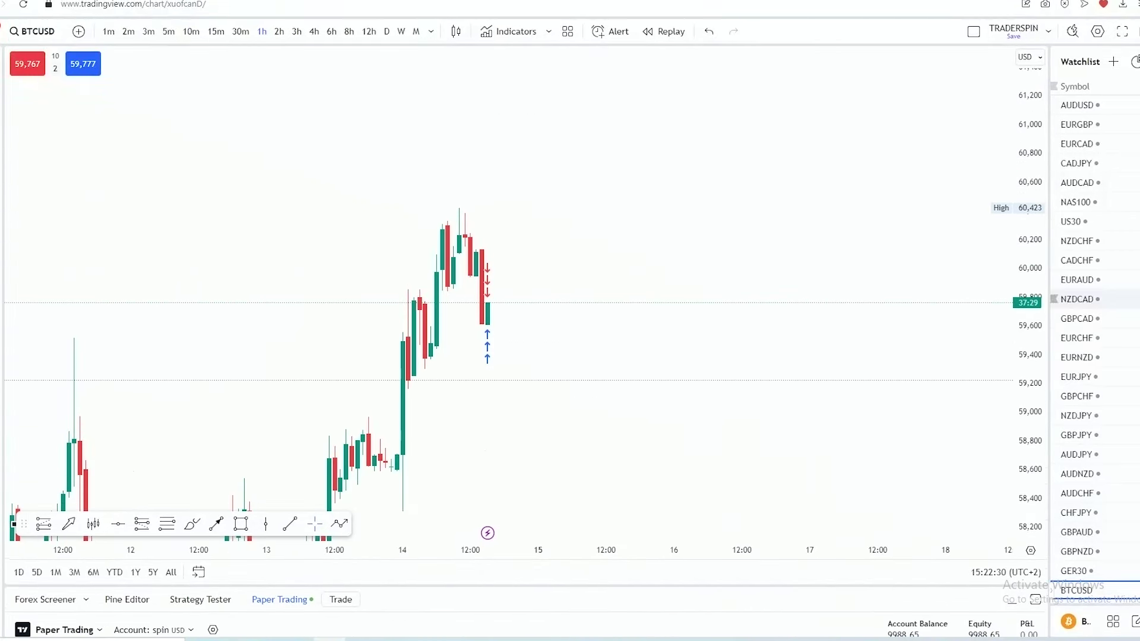
pyautogui.moveTo(691, 406); pyautogui.dragTo(709, 376)
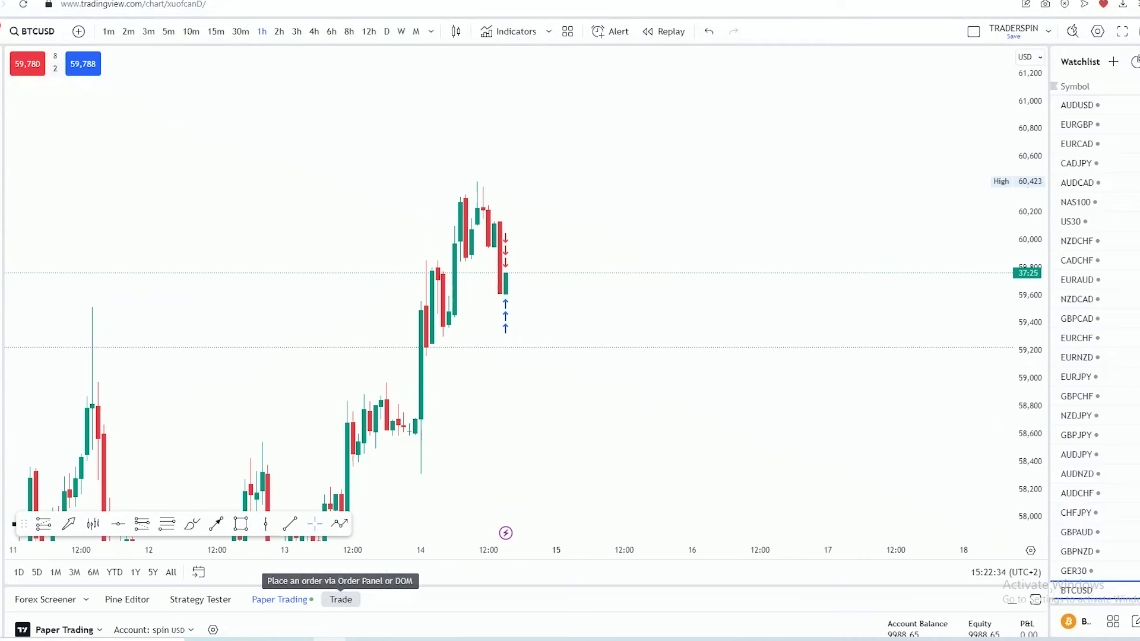
pyautogui.click(341, 599)
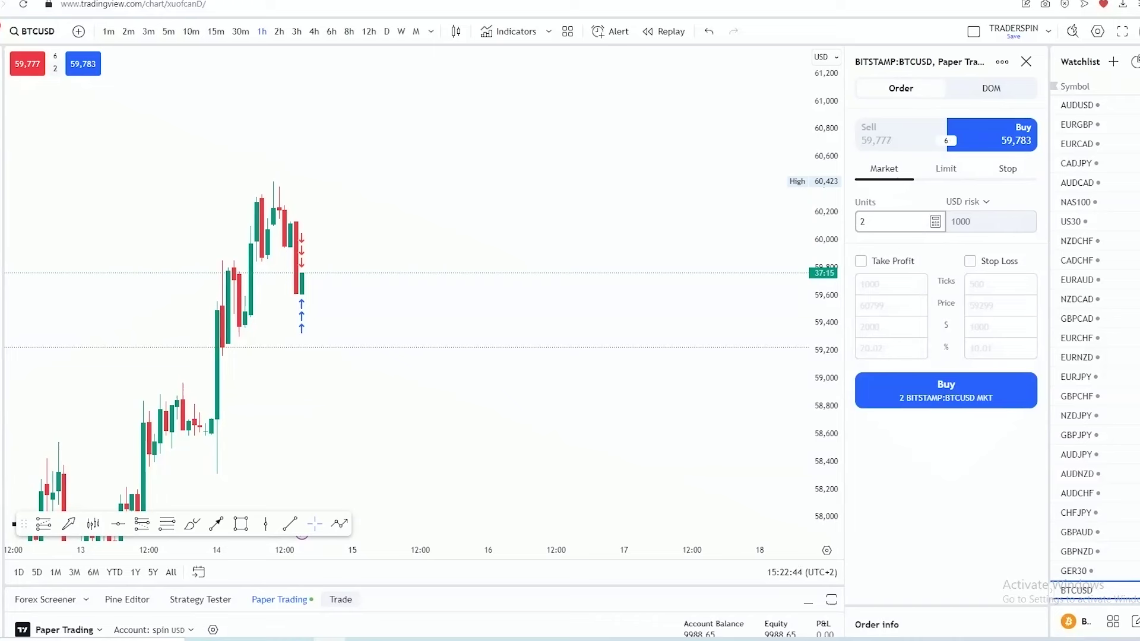
pyautogui.click(945, 168)
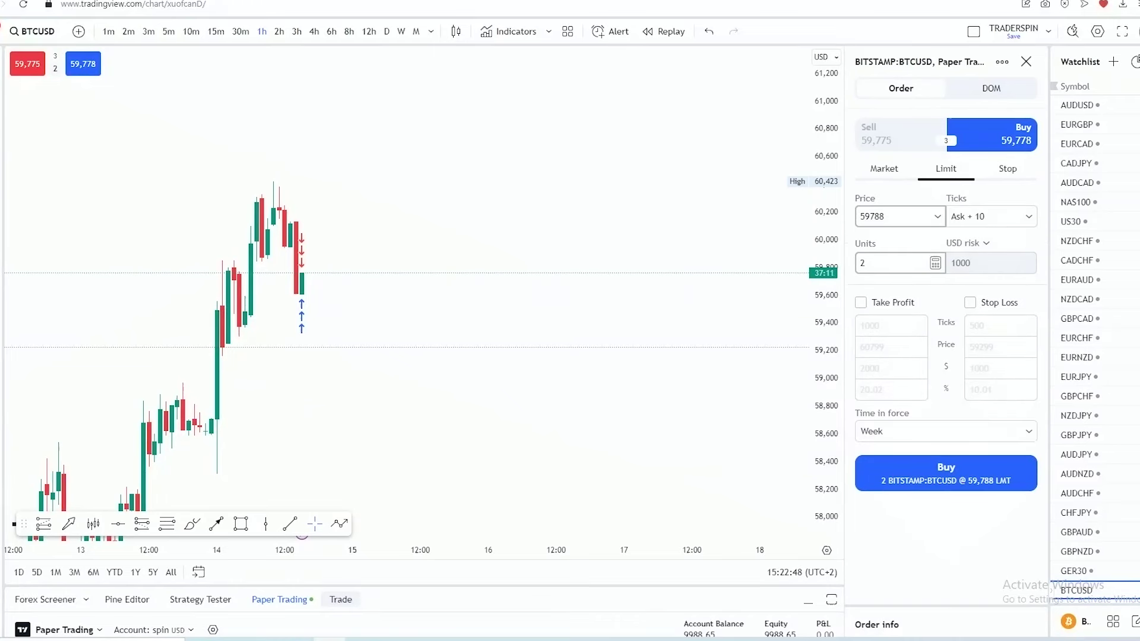
pyautogui.click(1008, 169)
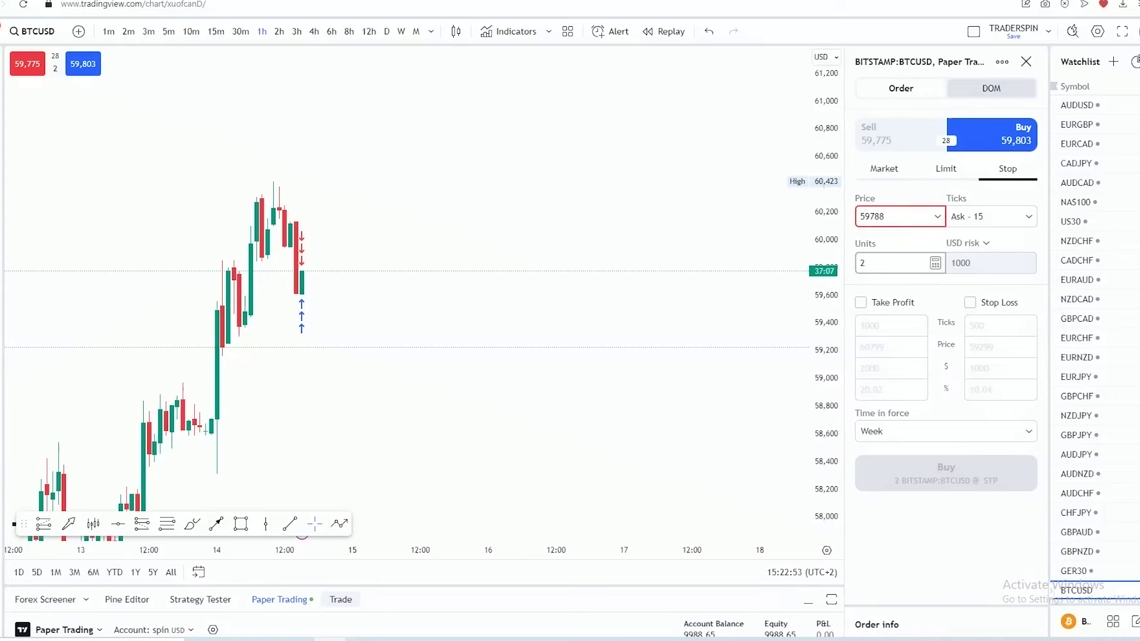
# Undock the BTCUSD order panel, place it over the chart as a floating window, and return it to the market order form
pyautogui.click(1002, 61)
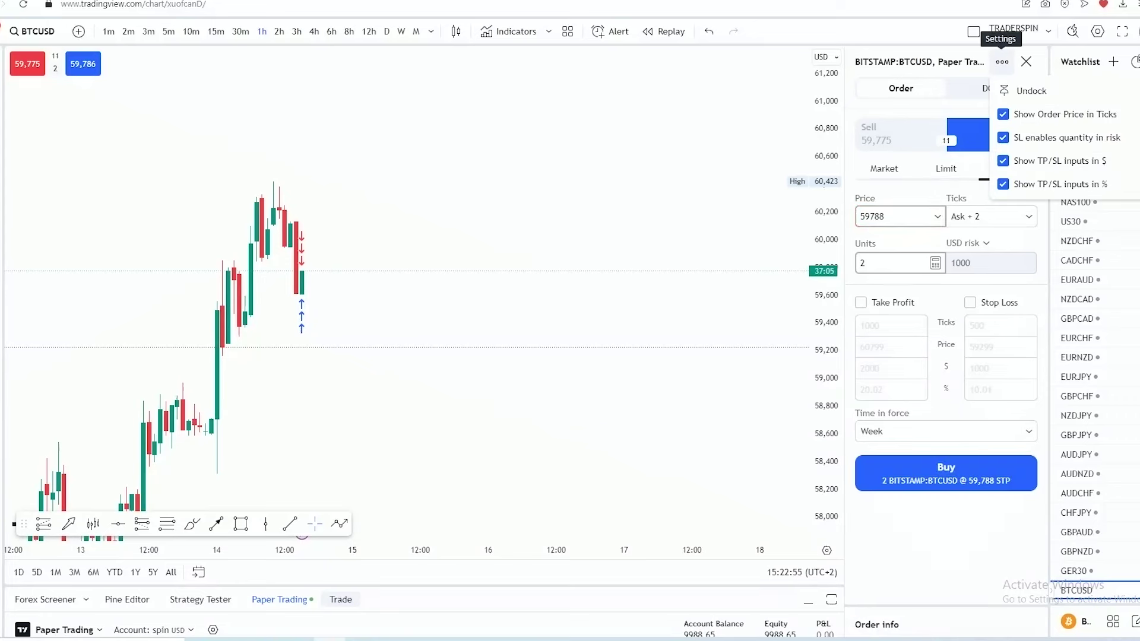
pyautogui.click(1022, 90)
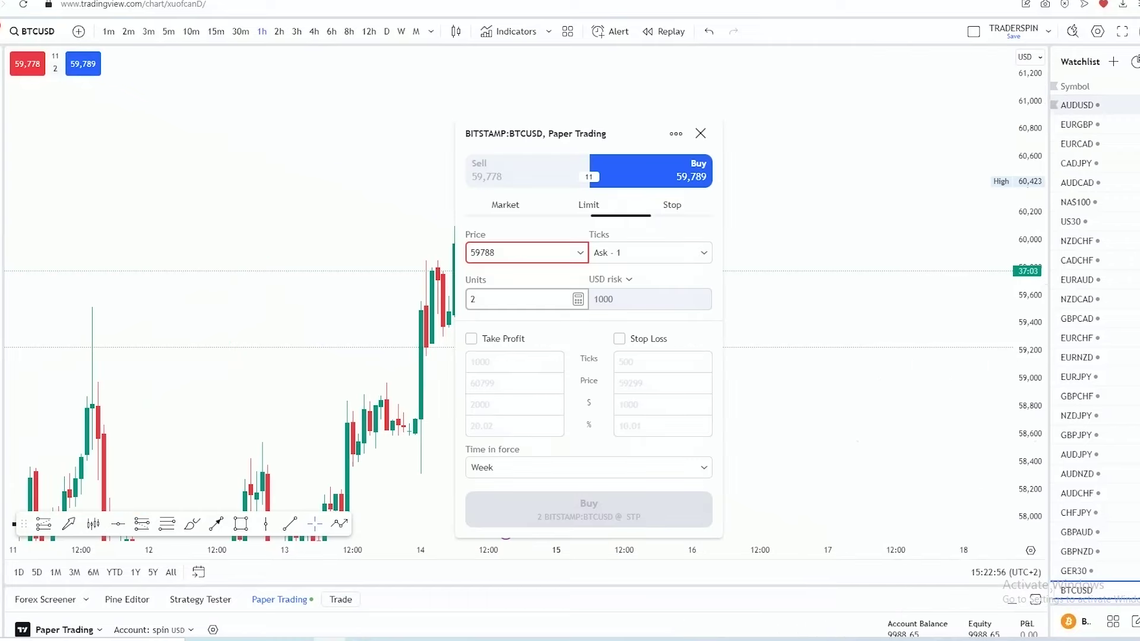
pyautogui.moveTo(671, 132); pyautogui.dragTo(573, 96)
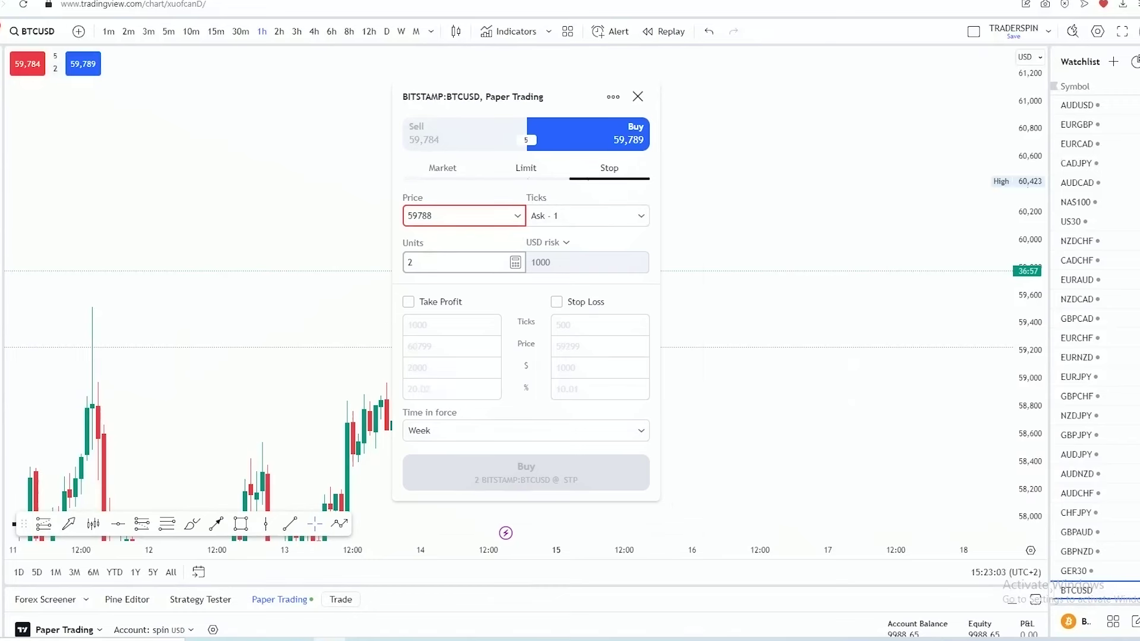
pyautogui.click(442, 168)
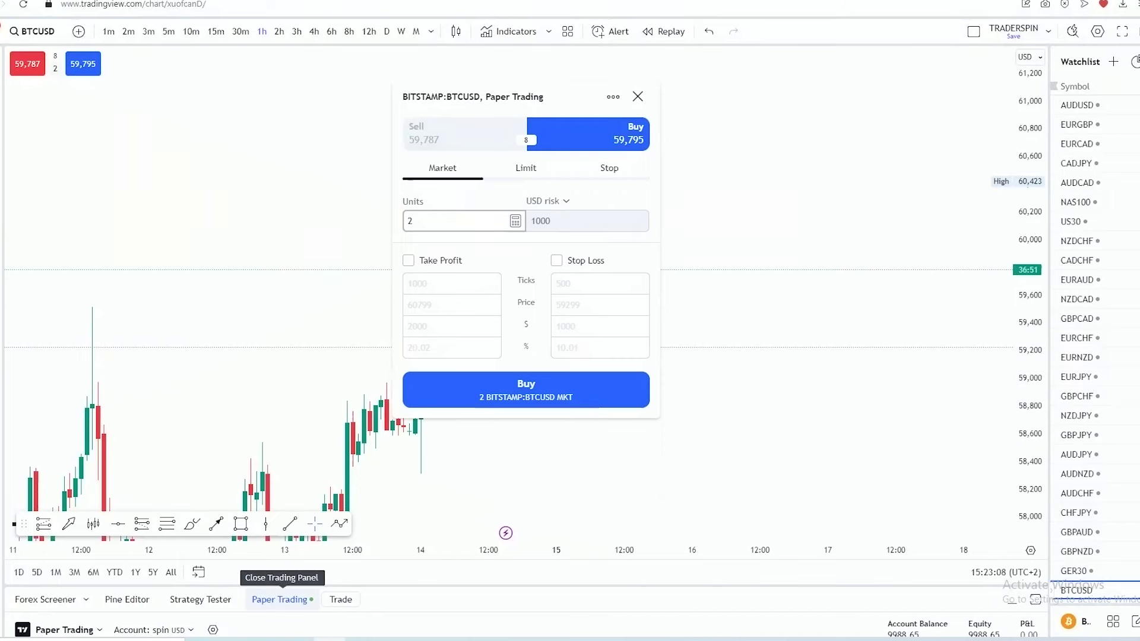
# Look at the Paper Trading account panel, and compare the sell and buy sides of the market order
pyautogui.click(279, 599)
pyautogui.click(279, 624)
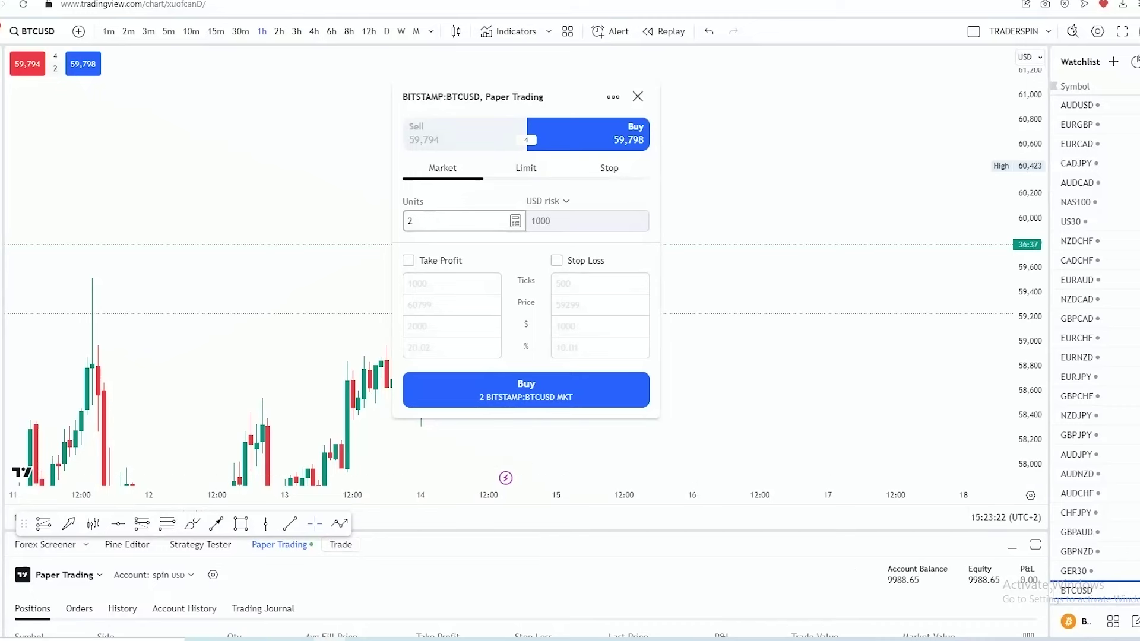
pyautogui.moveTo(433, 531); pyautogui.dragTo(432, 591)
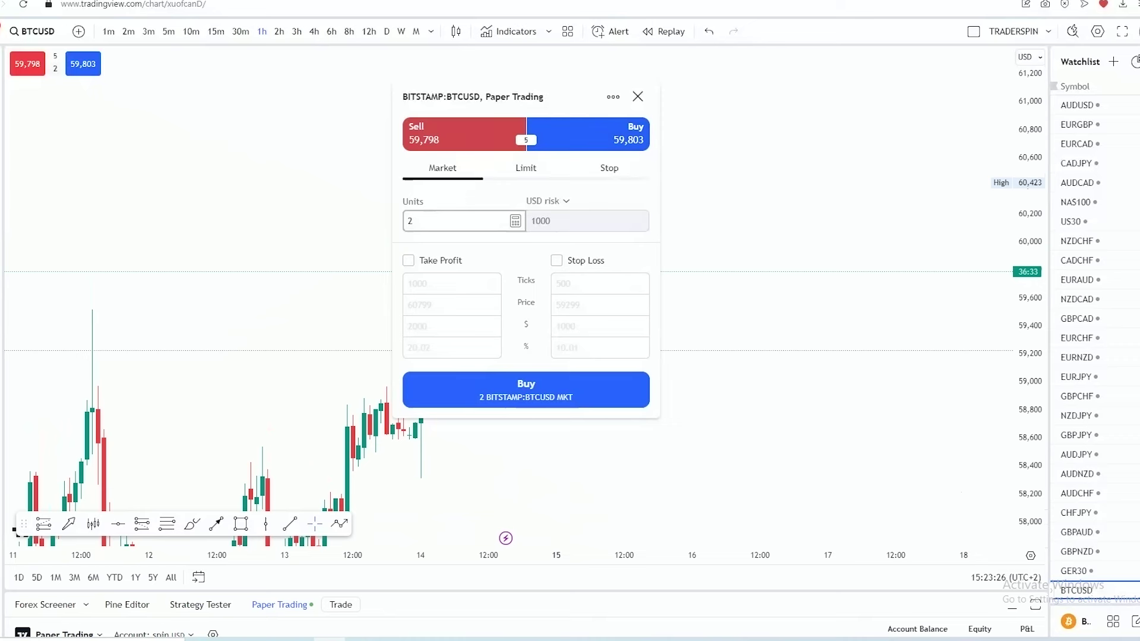
pyautogui.click(464, 134)
pyautogui.click(587, 133)
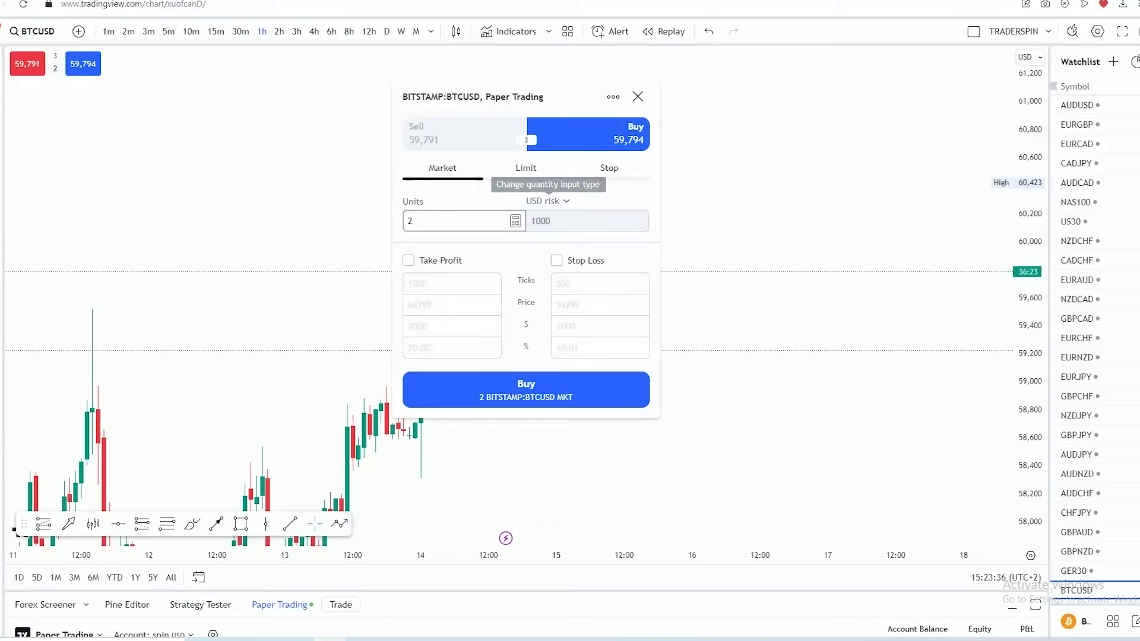
# Size the market buy by USD risk with its stop loss enabled, and move the order window clear of the candles
pyautogui.click(547, 201)
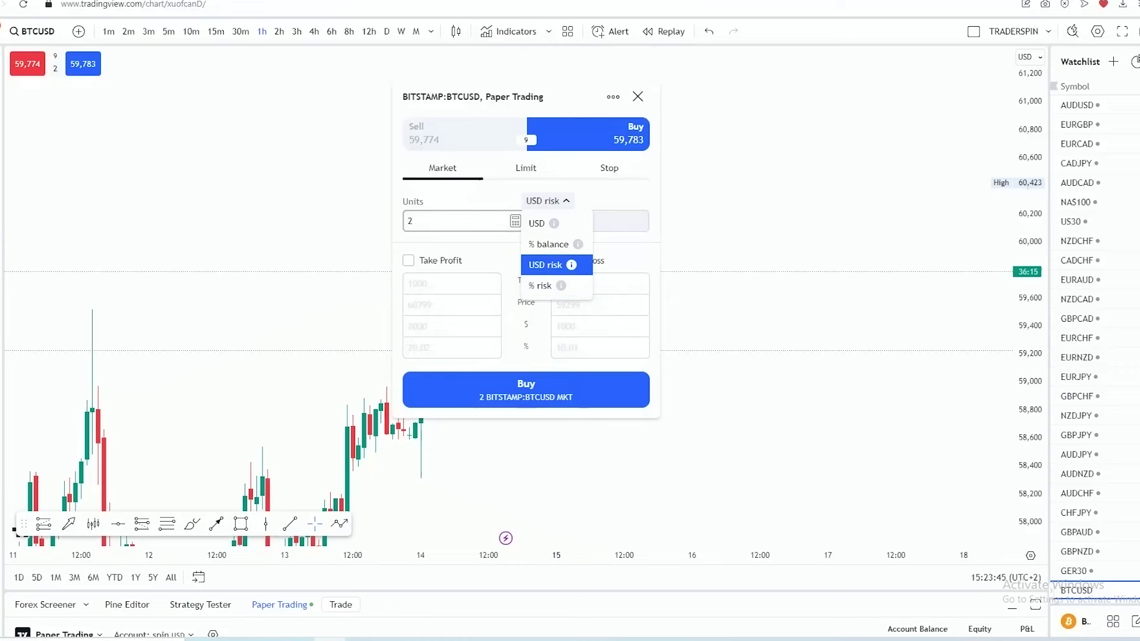
pyautogui.click(545, 265)
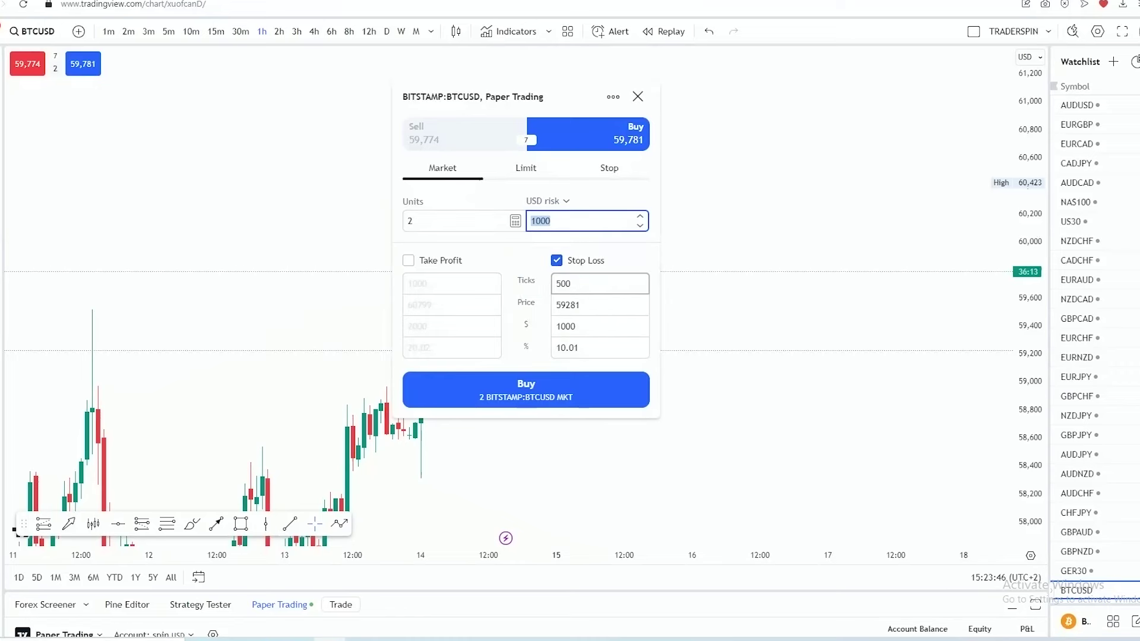
pyautogui.moveTo(473, 96); pyautogui.dragTo(709, 92)
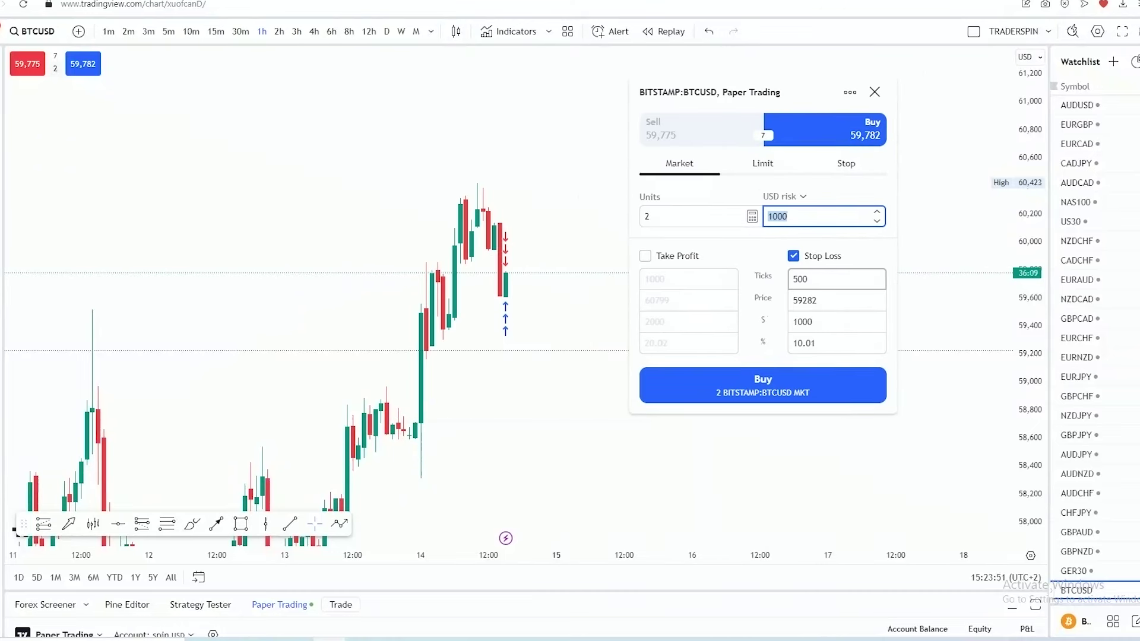
# Set the market buy's USD risk to 500 and enable its take profit
pyautogui.click(789, 216)
pyautogui.press('BackSpace')
pyautogui.press('BackSpace')
pyautogui.press('BackSpace')
pyautogui.press('BackSpace')
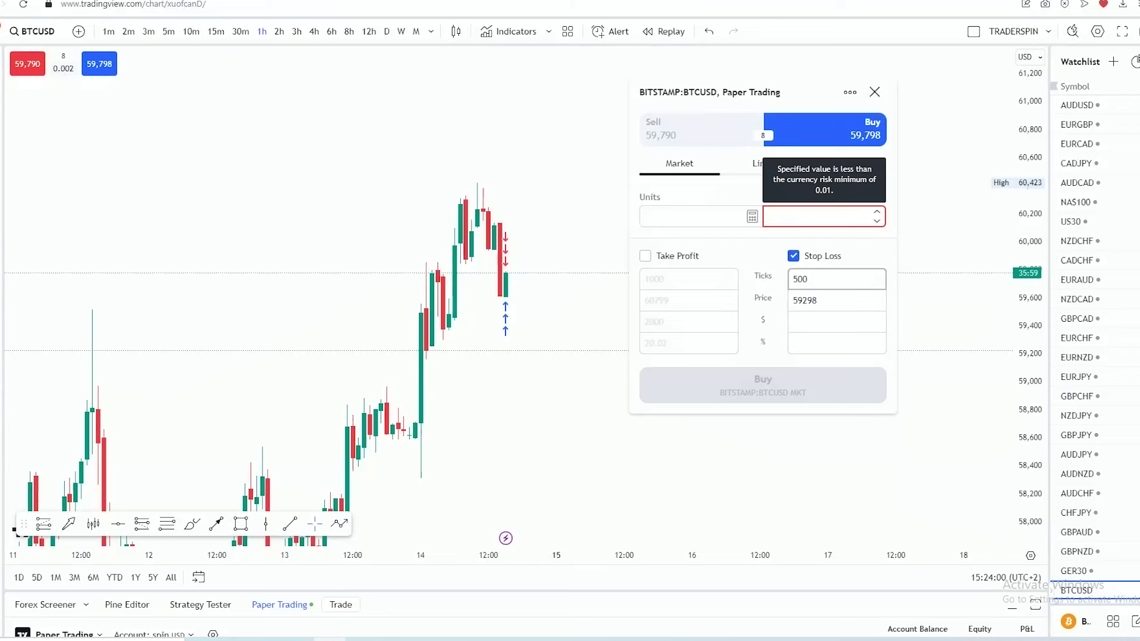
pyautogui.write('500')
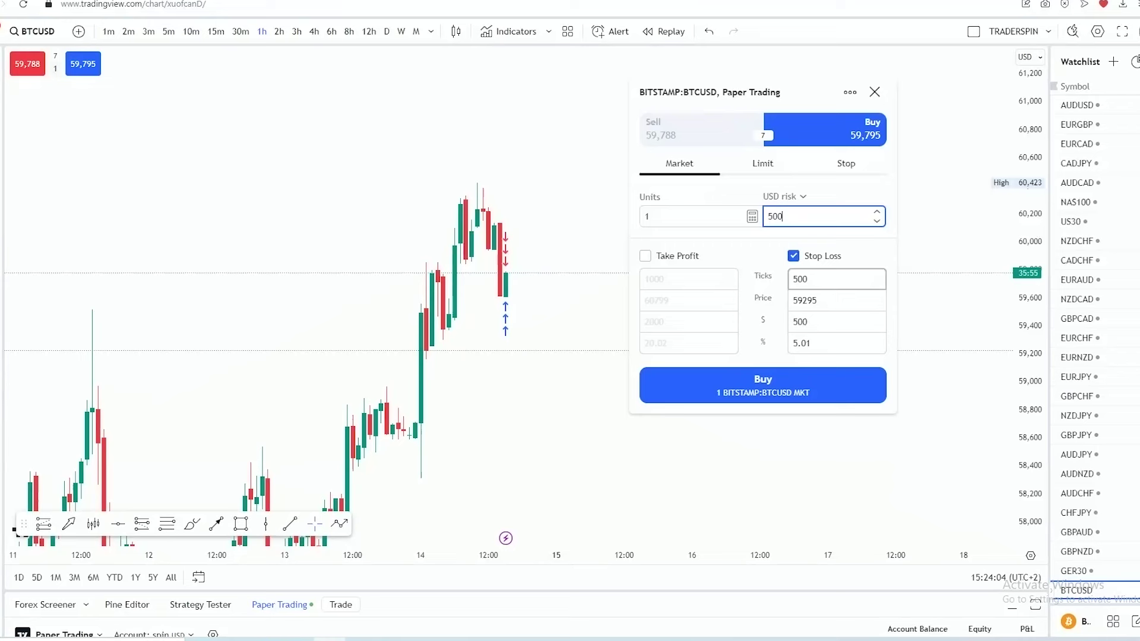
pyautogui.click(645, 256)
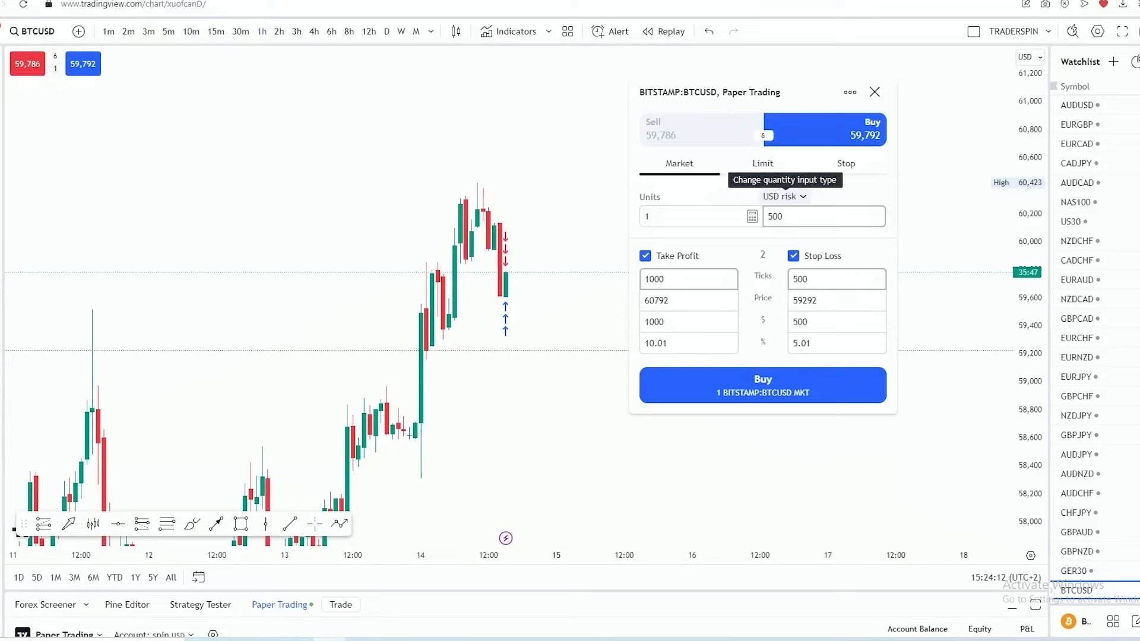
# Try sizing the market buy by 10% risk, and by percentage of balance
pyautogui.click(783, 196)
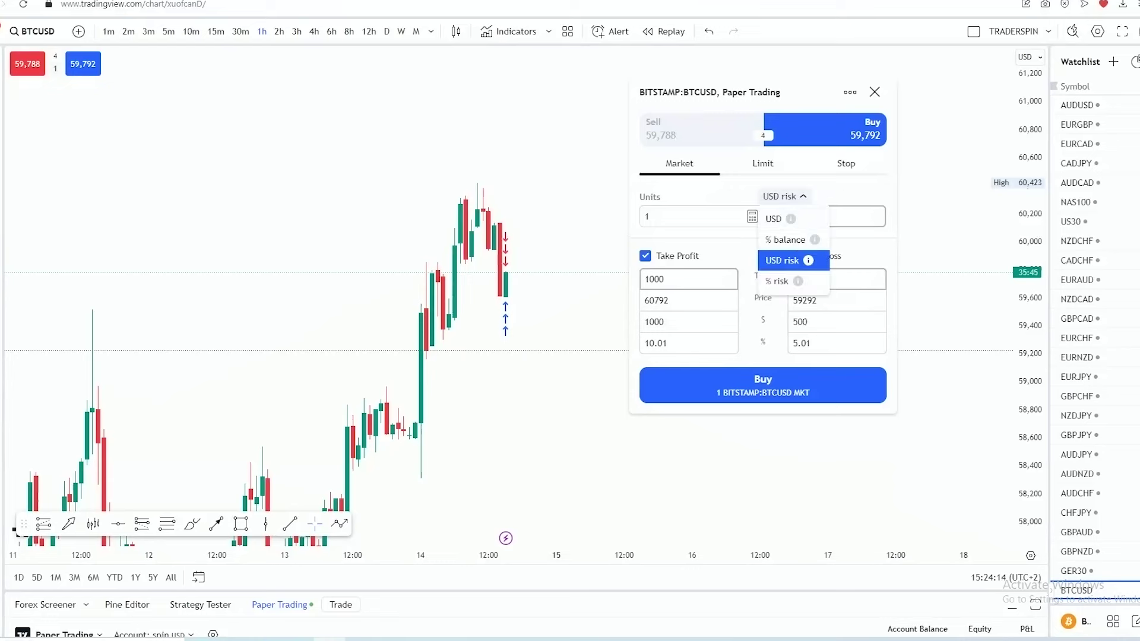
pyautogui.moveTo(808, 260)
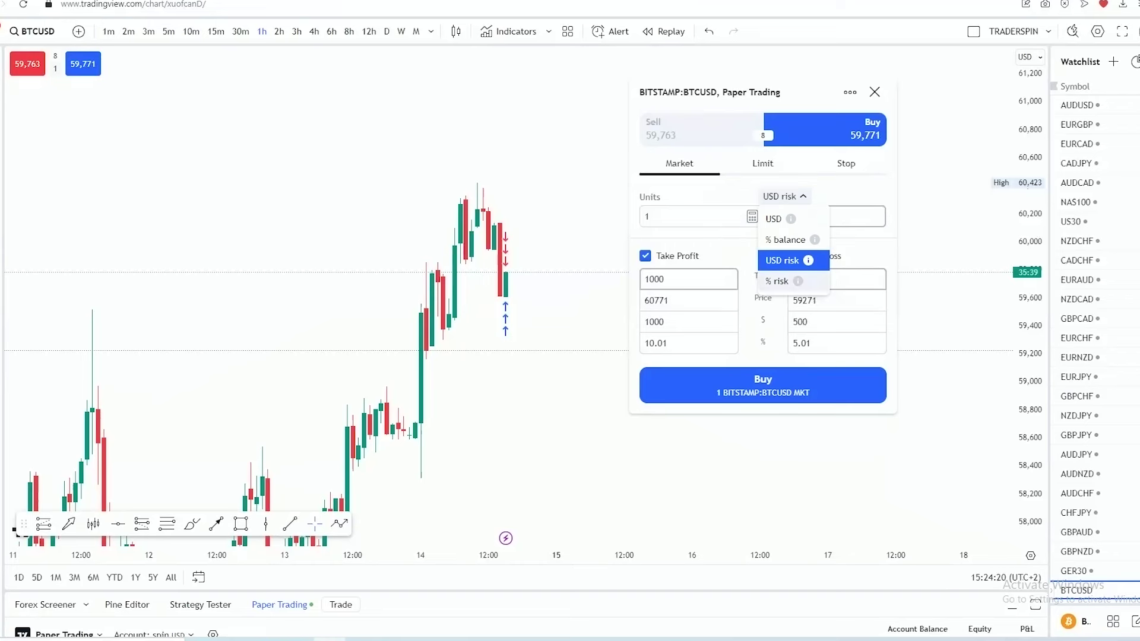
pyautogui.click(777, 281)
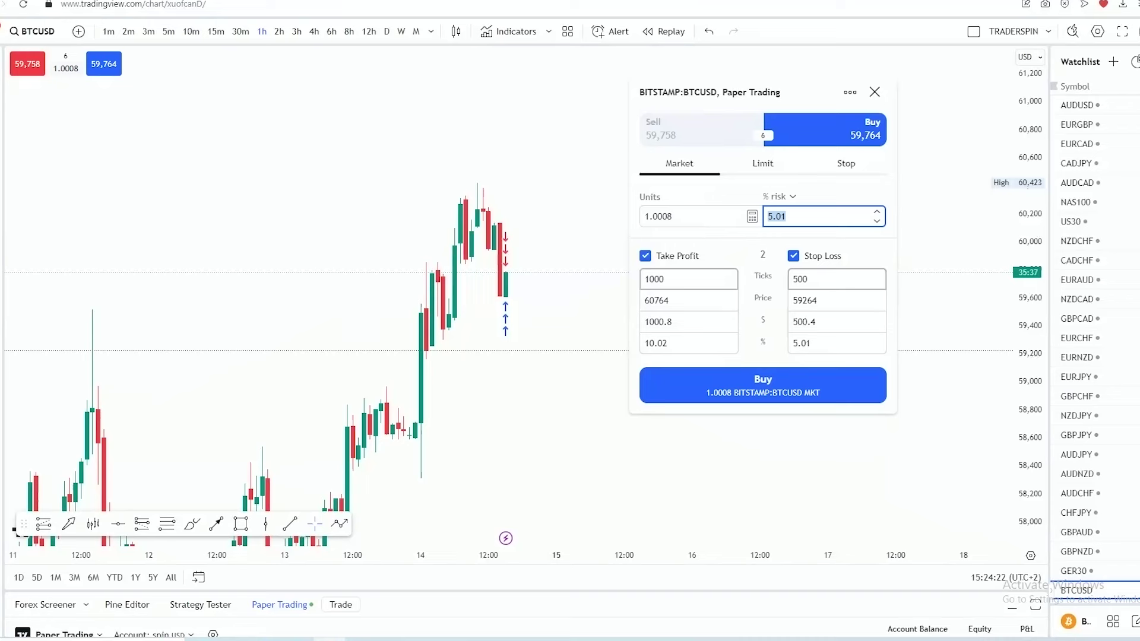
pyautogui.click(785, 217)
pyautogui.press('BackSpace')
pyautogui.press('BackSpace')
pyautogui.press('BackSpace')
pyautogui.press('BackSpace')
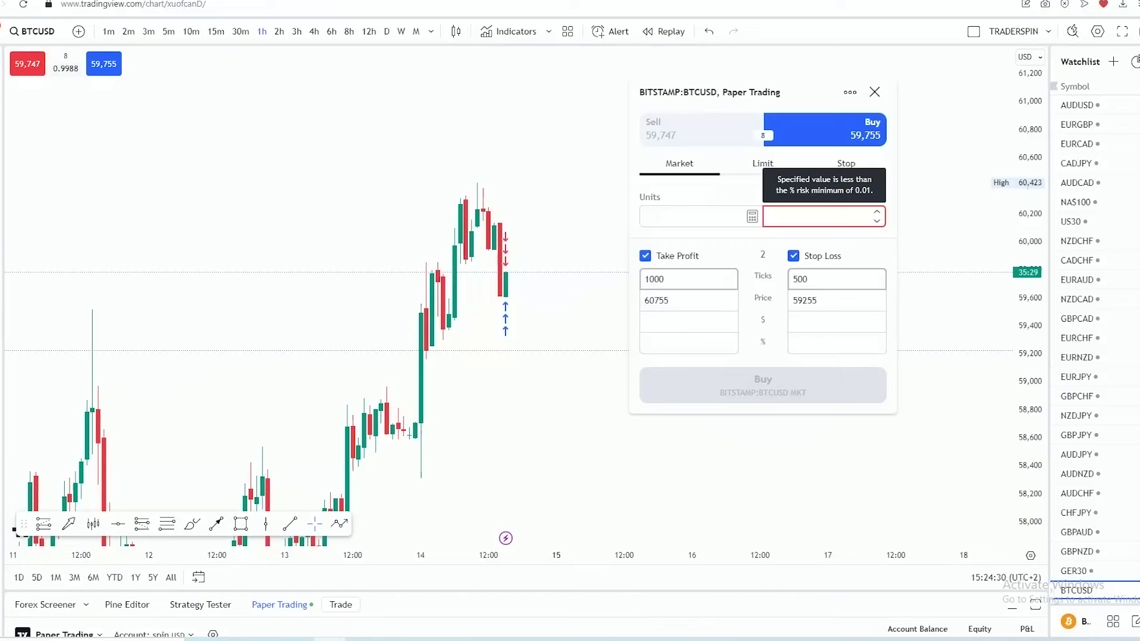
pyautogui.write('10')
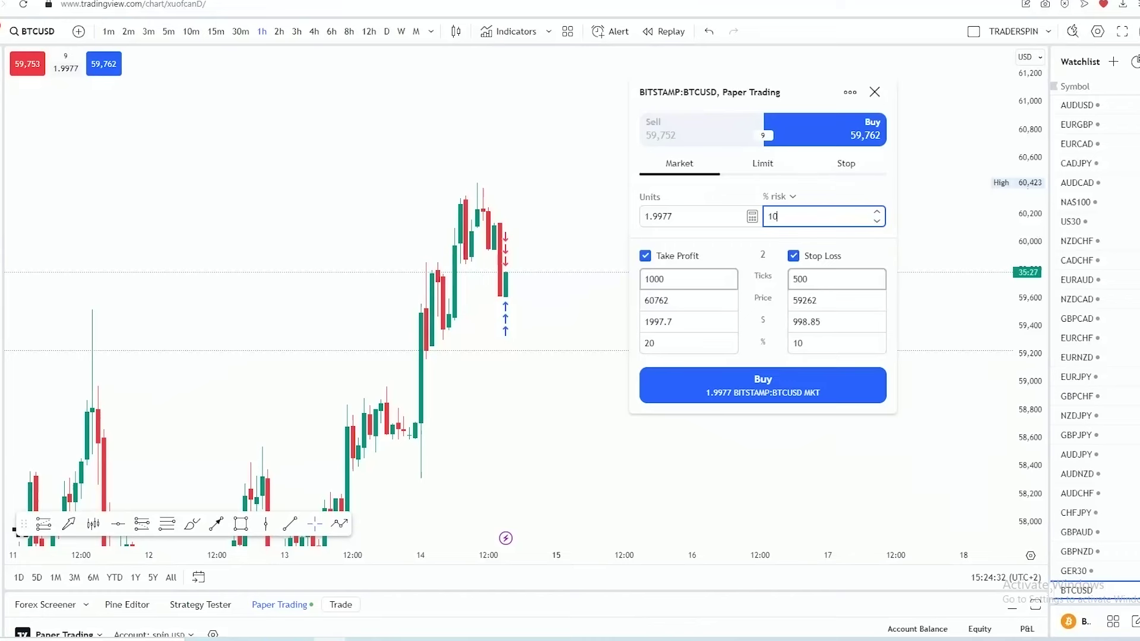
pyautogui.click(778, 196)
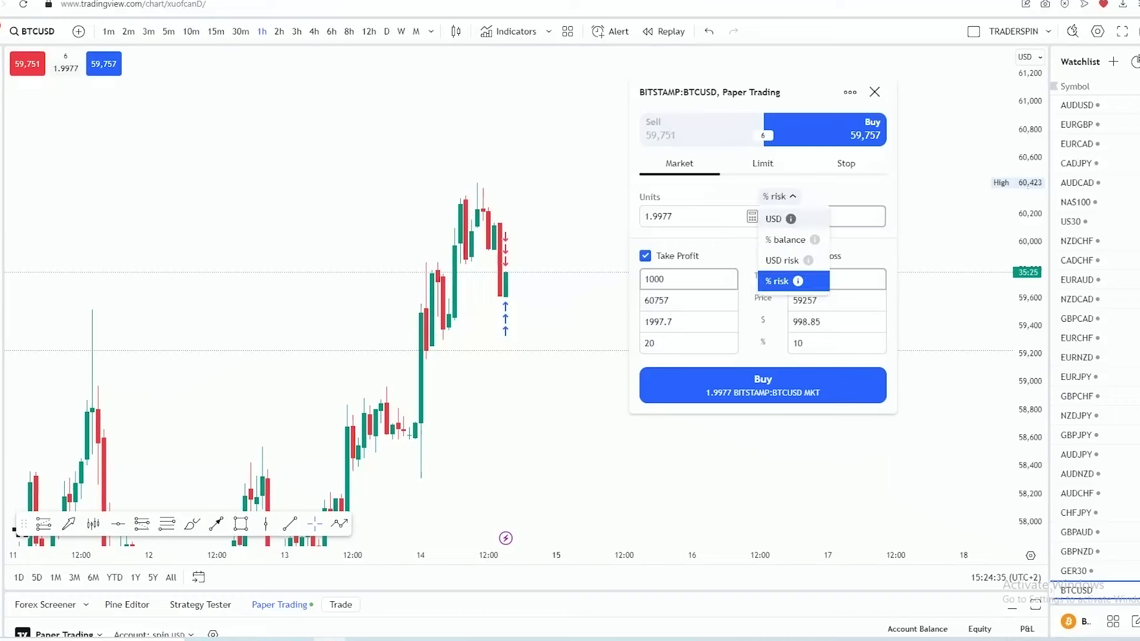
pyautogui.click(788, 239)
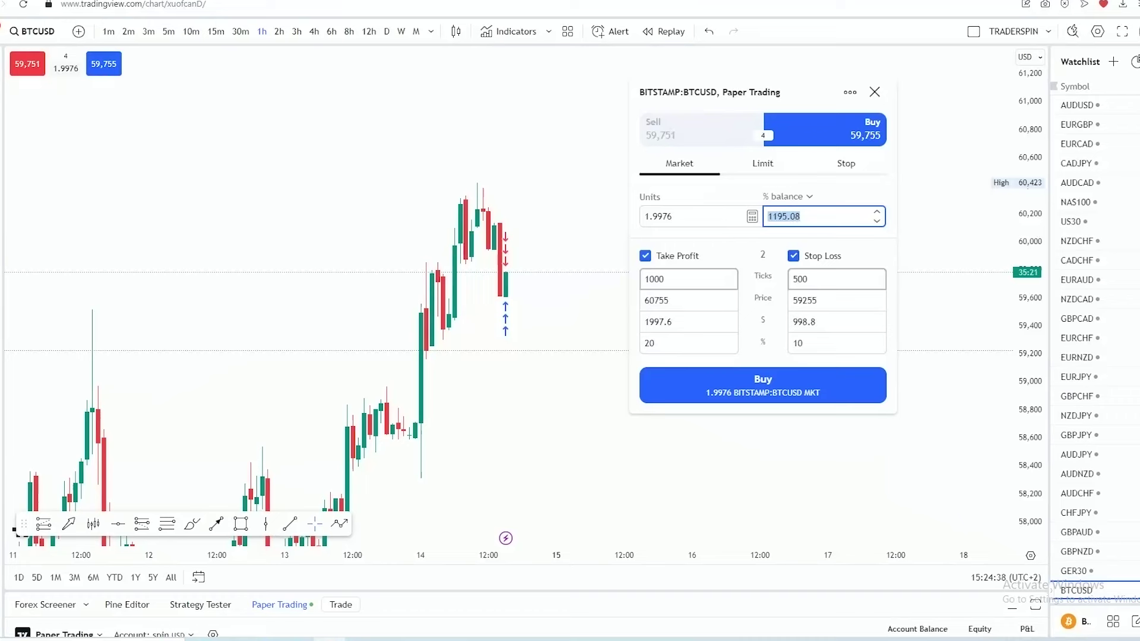
# Switch the order sizing back to USD risk with a value of 1000, and shift the order window slightly on the chart
pyautogui.click(785, 196)
pyautogui.click(789, 260)
pyautogui.press('BackSpace')
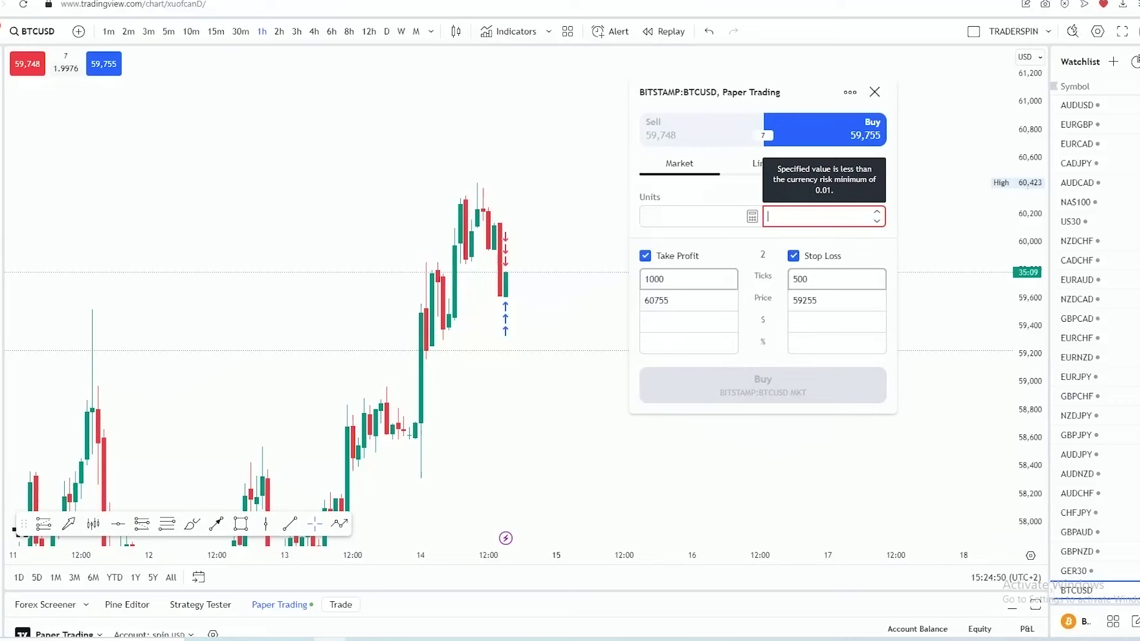
pyautogui.write('1000')
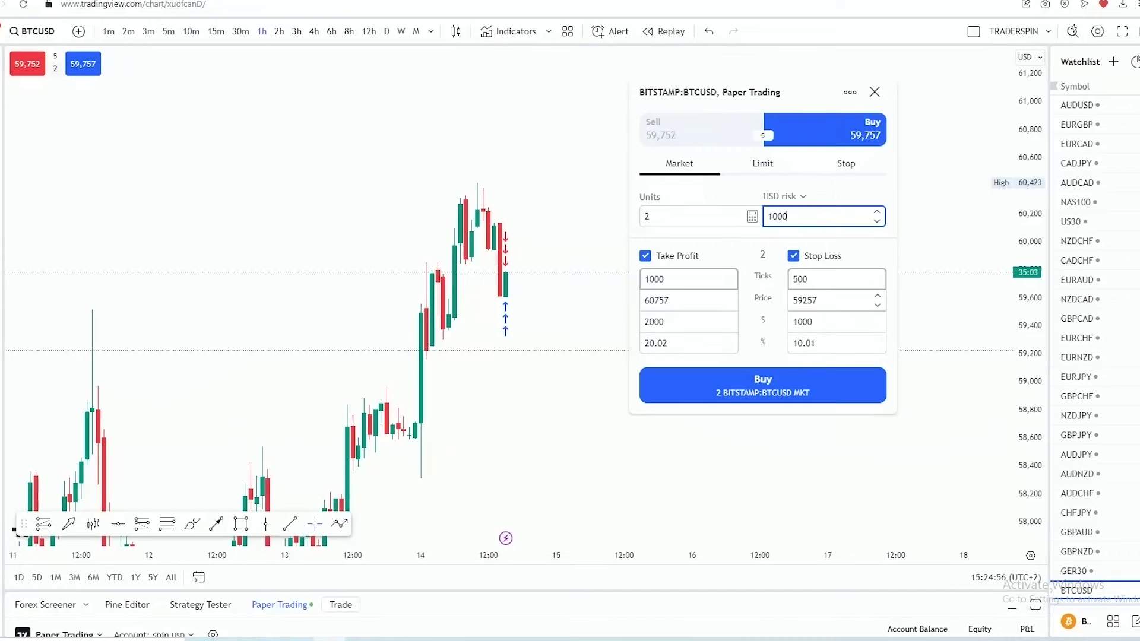
pyautogui.press('BackSpace')
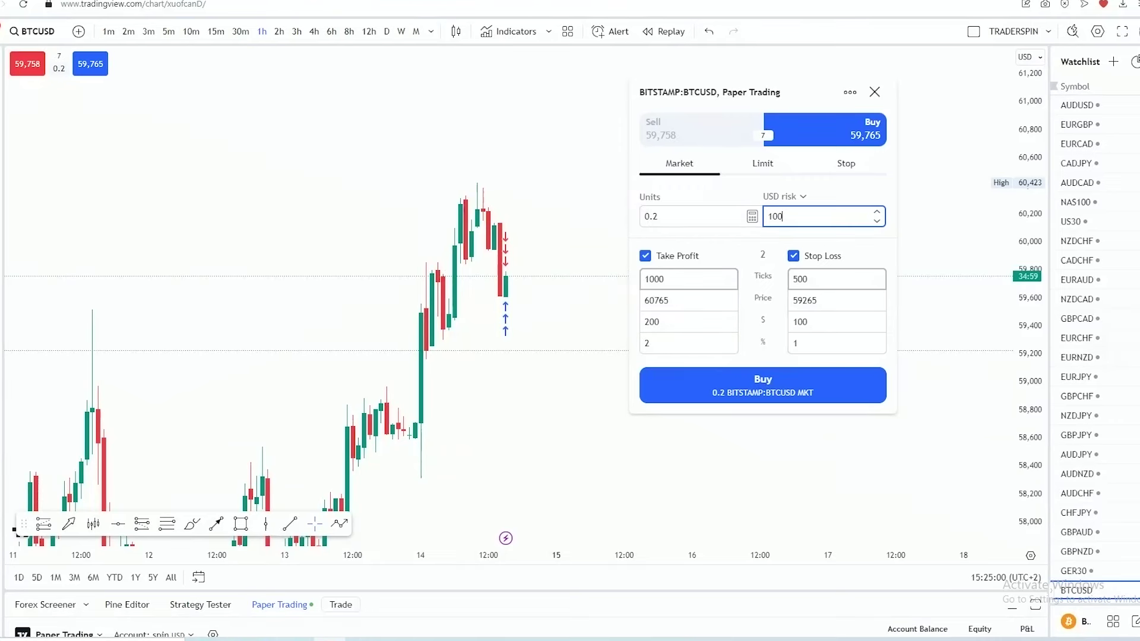
pyautogui.write('0')
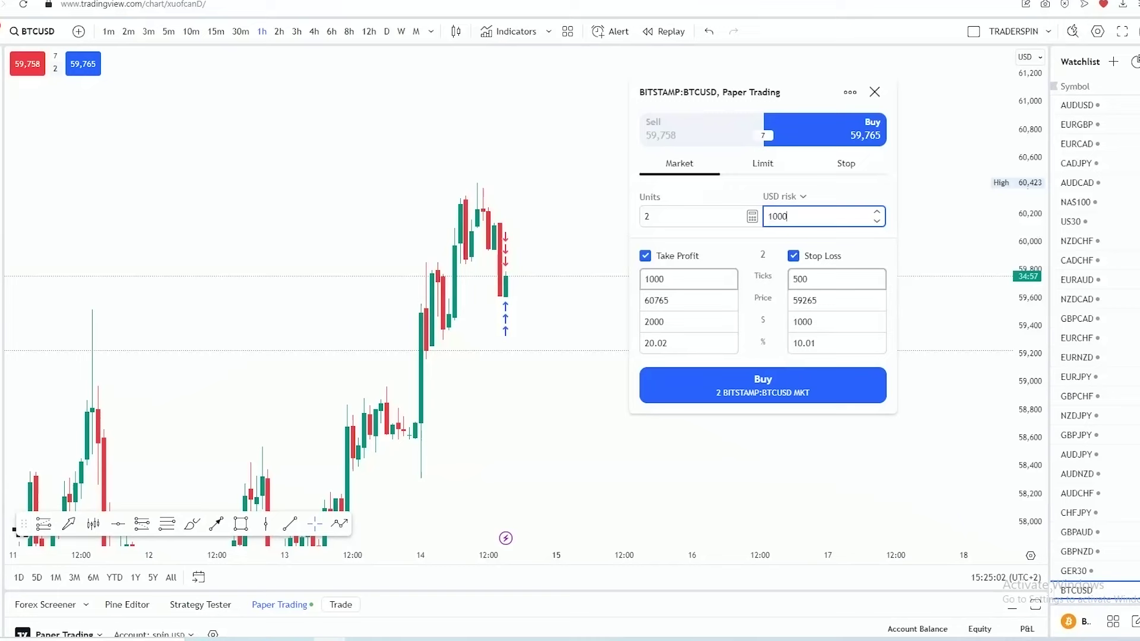
pyautogui.moveTo(763, 92); pyautogui.dragTo(752, 85)
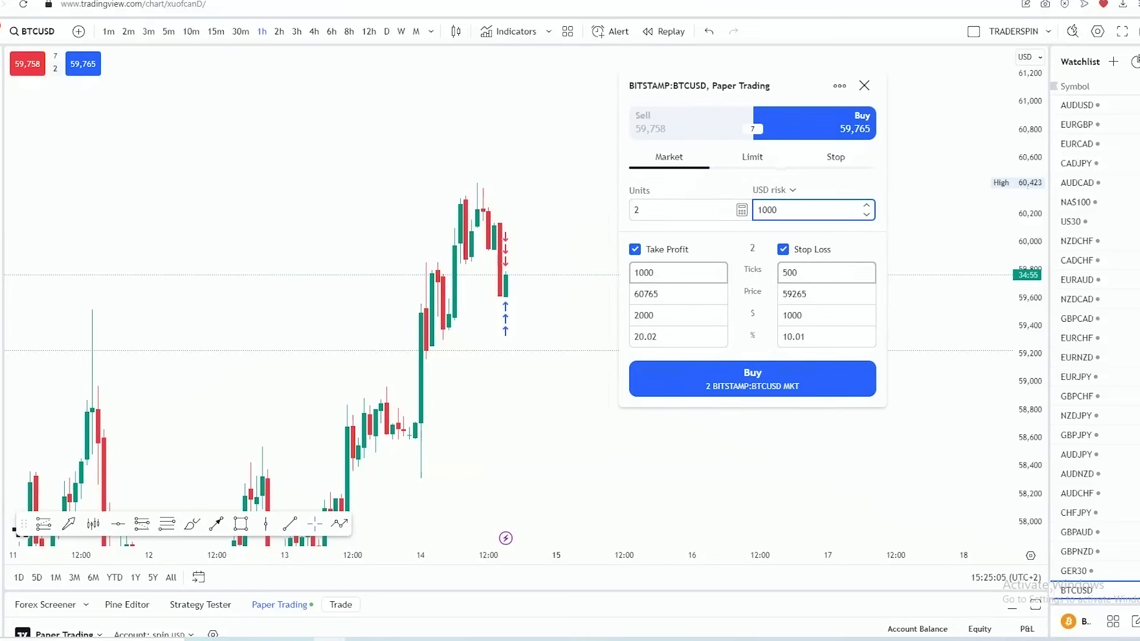
# Review the order's units, stop loss and take profit ticks, and compare the sell side's exit prices with the buy side's
pyautogui.click(639, 209)
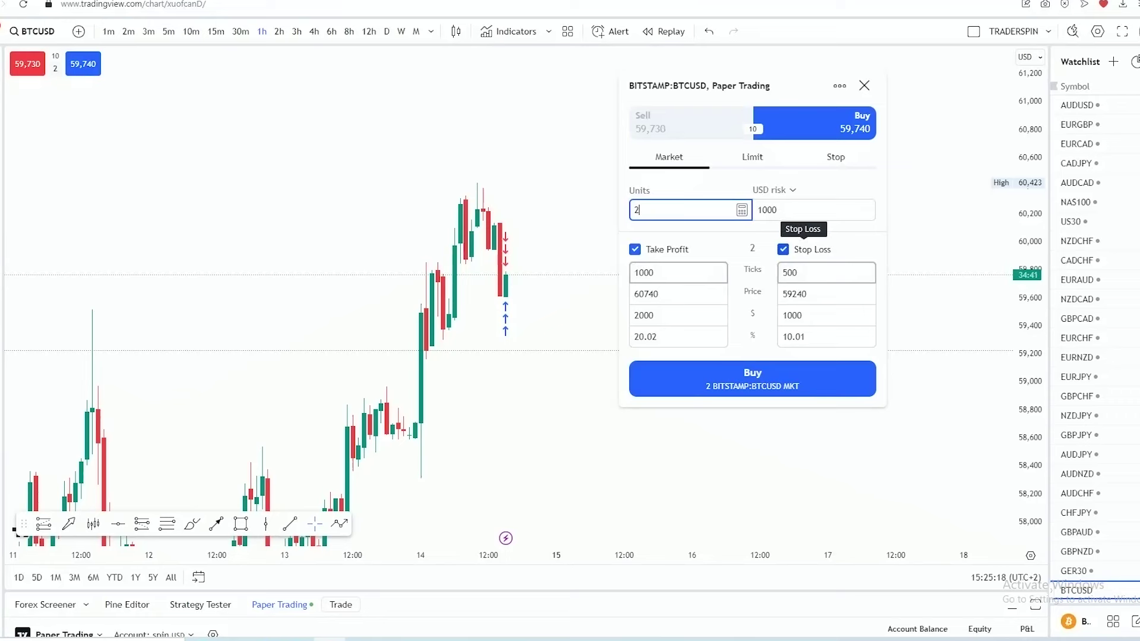
pyautogui.click(810, 273)
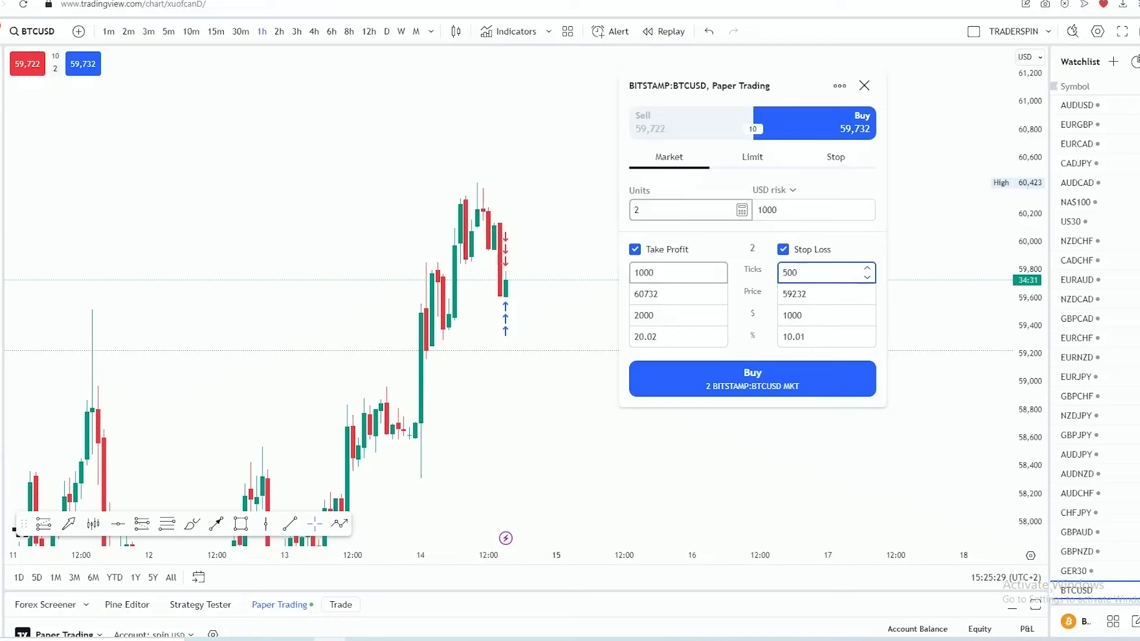
pyautogui.click(671, 272)
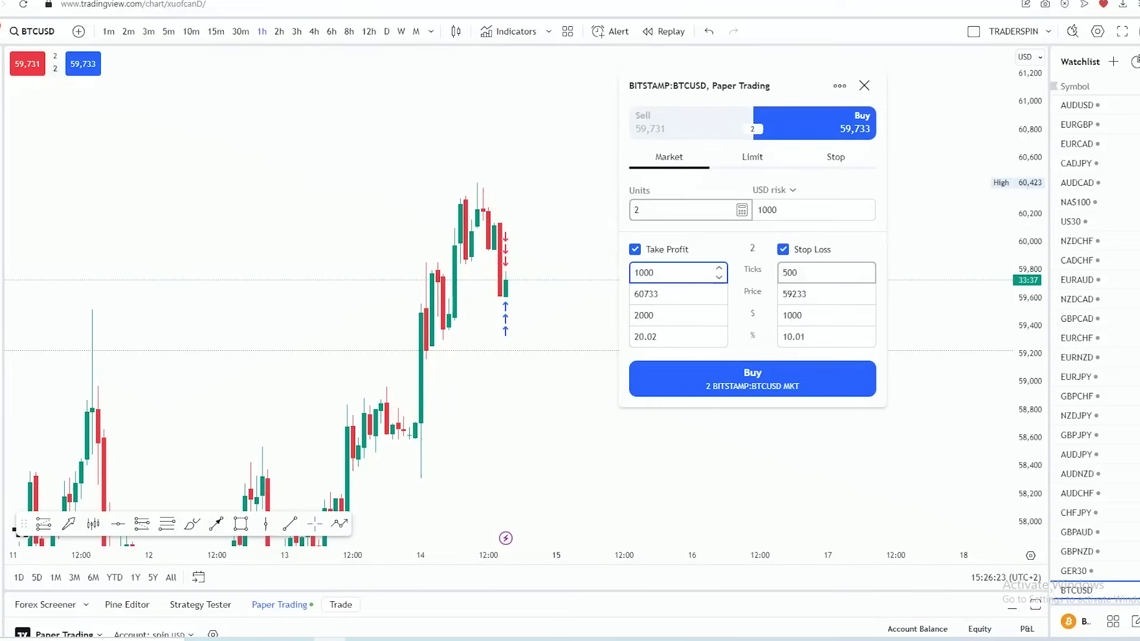
pyautogui.click(690, 123)
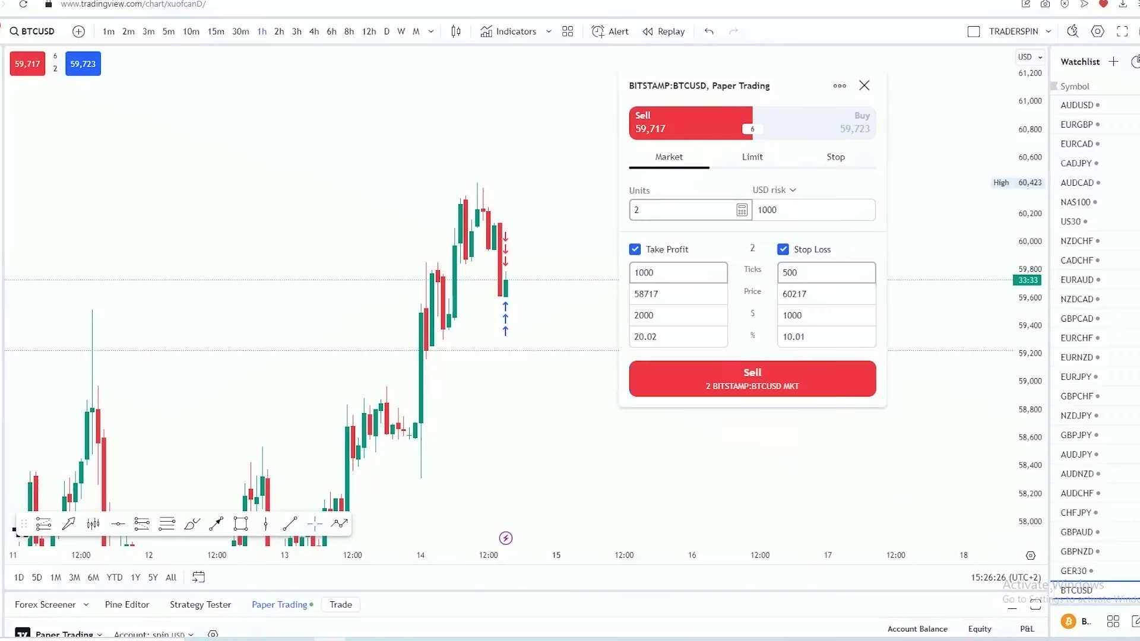
pyautogui.click(843, 123)
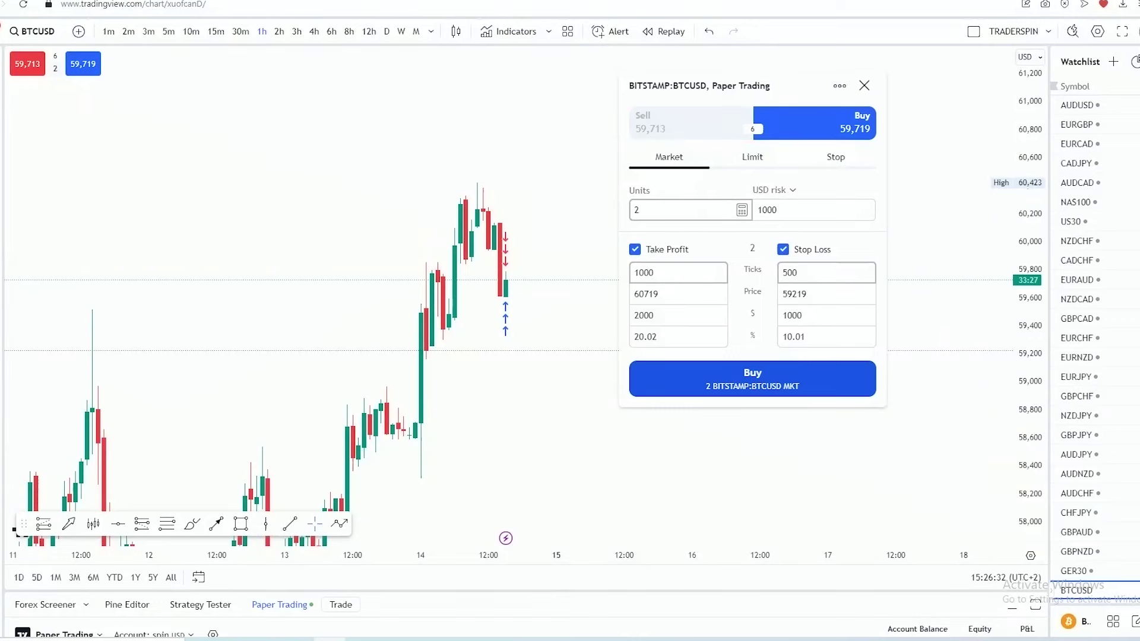
# Submit the market buy for 2 BTCUSD with its take profit and stop loss, and view the position's lines on the chart
pyautogui.click(766, 376)
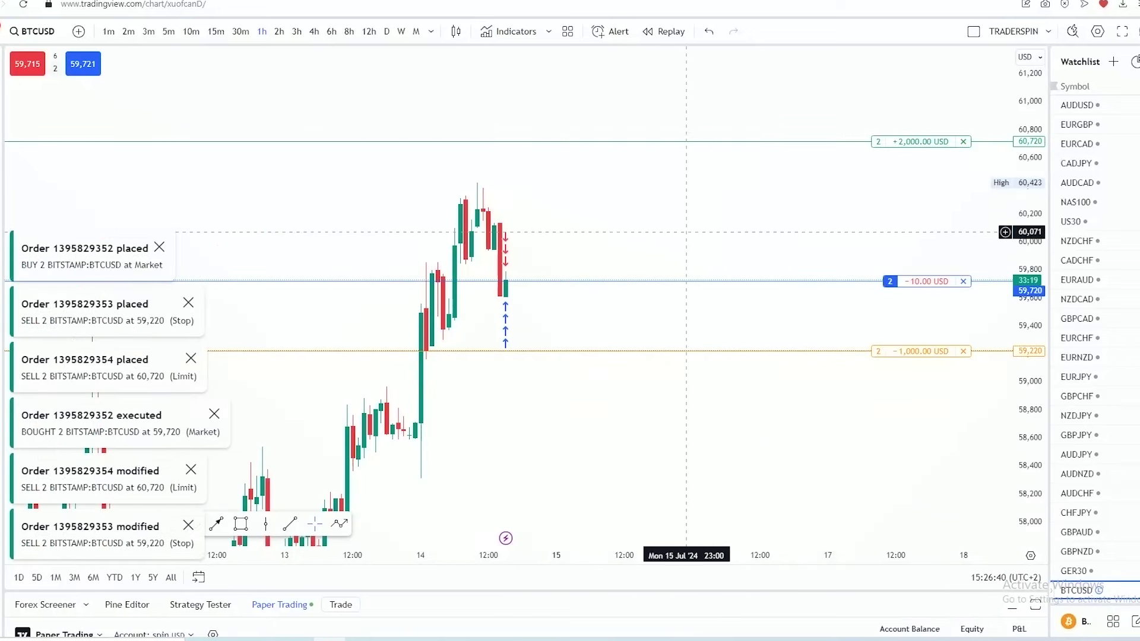
pyautogui.scroll(2, 706, 187)
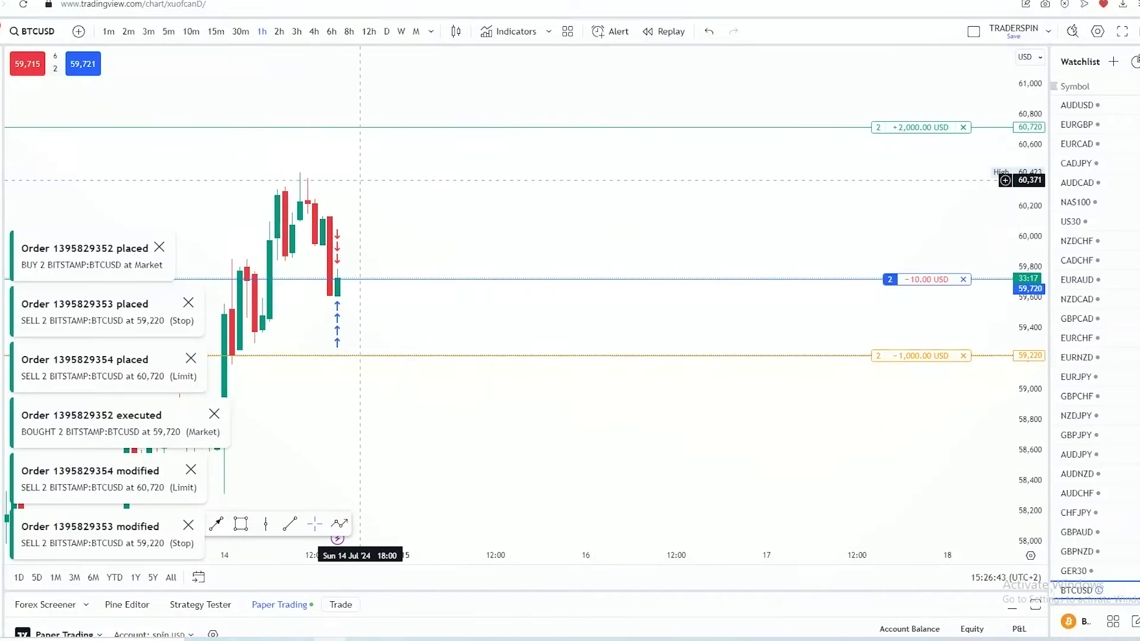
pyautogui.moveTo(398, 174); pyautogui.dragTo(575, 168)
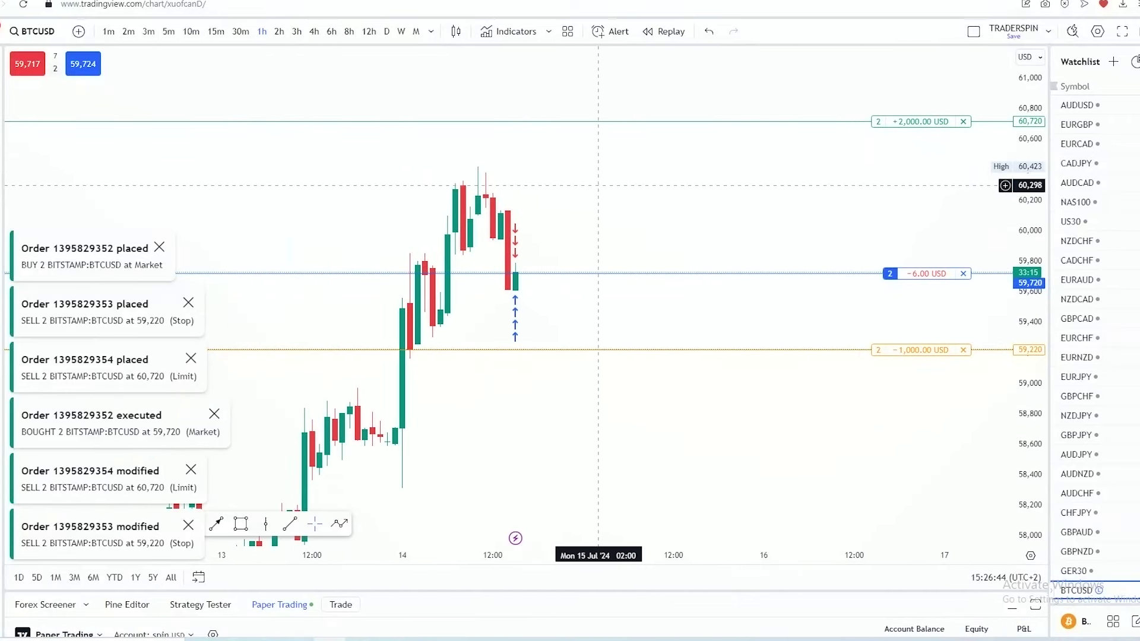
pyautogui.scroll(2, 941, 340)
pyautogui.moveTo(529, 445); pyautogui.dragTo(608, 445)
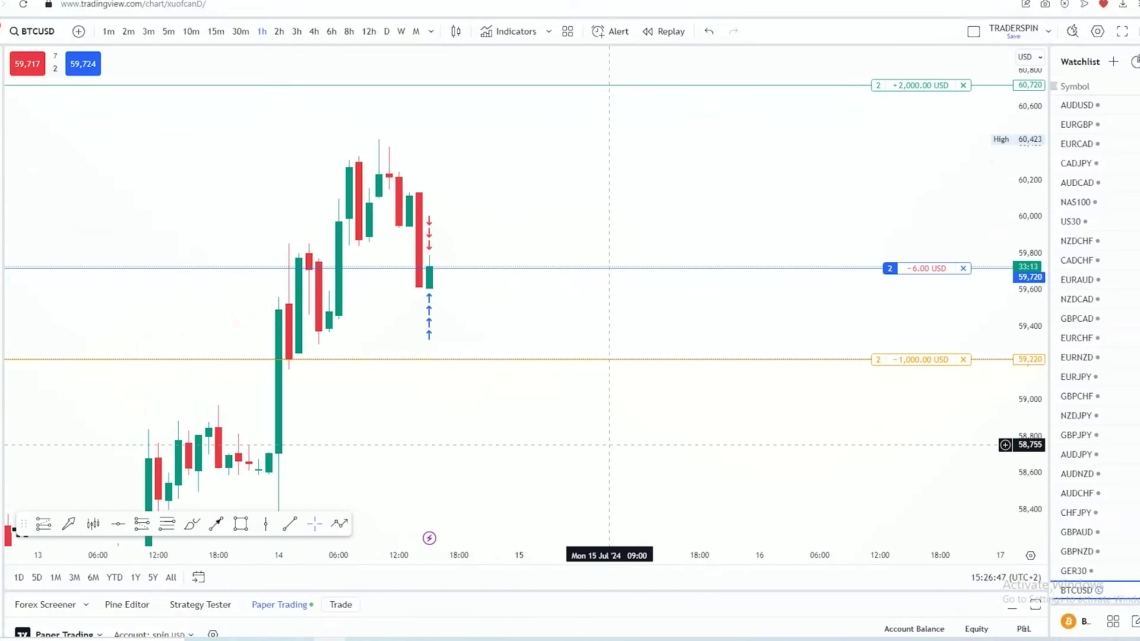
# Draw an arrow from the latest candle at the entry line down to the stop loss line, and delete it
pyautogui.moveTo(1028, 409); pyautogui.dragTo(1029, 386)
pyautogui.scroll(1, 1030, 416)
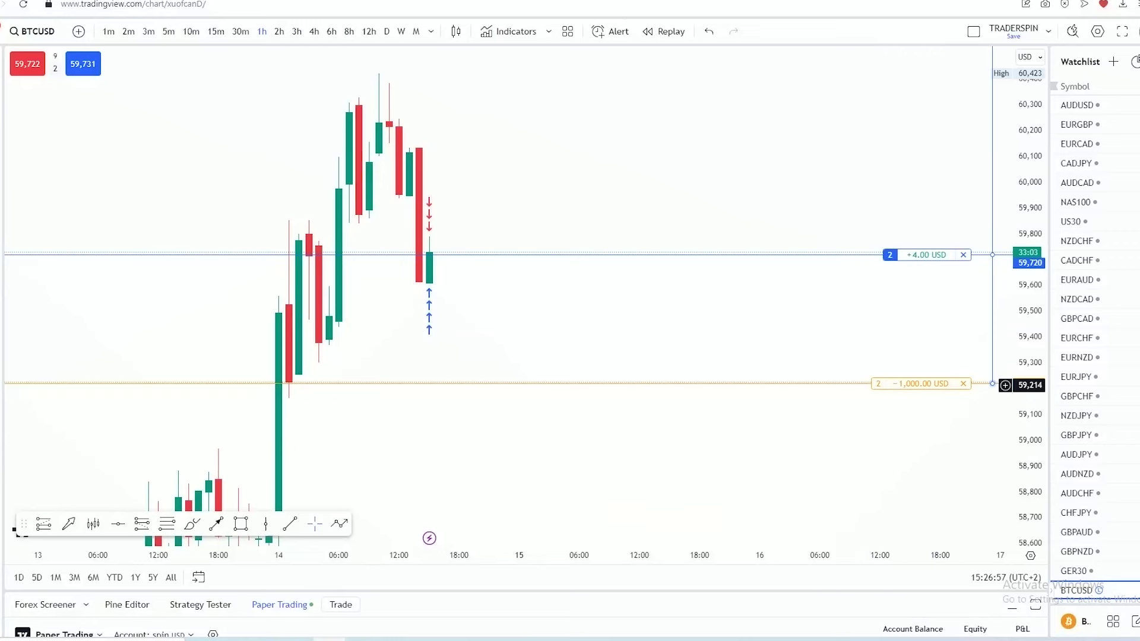
pyautogui.click(215, 523)
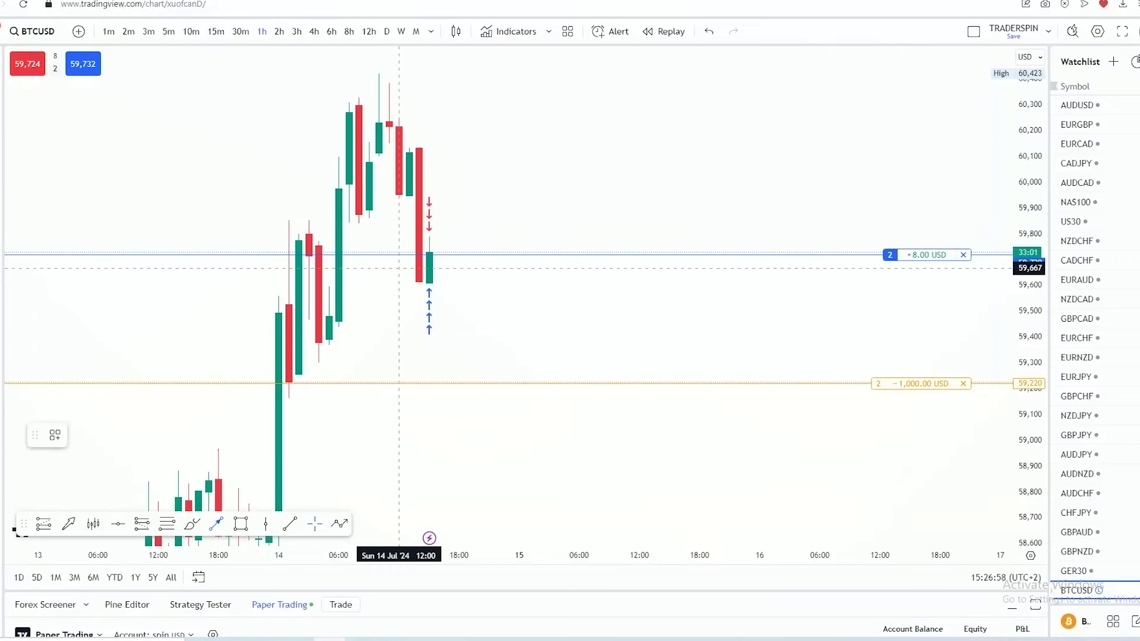
pyautogui.moveTo(429, 254)
pyautogui.mouseDown()
pyautogui.moveTo(457, 280)
pyautogui.moveTo(489, 382)
pyautogui.mouseUp()
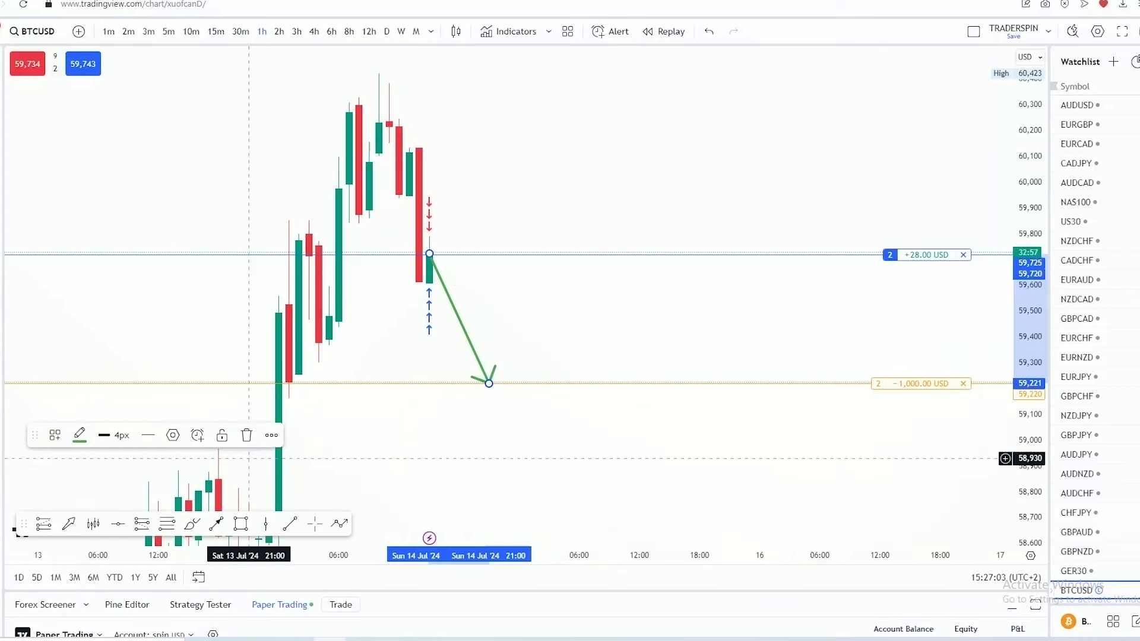
pyautogui.click(246, 435)
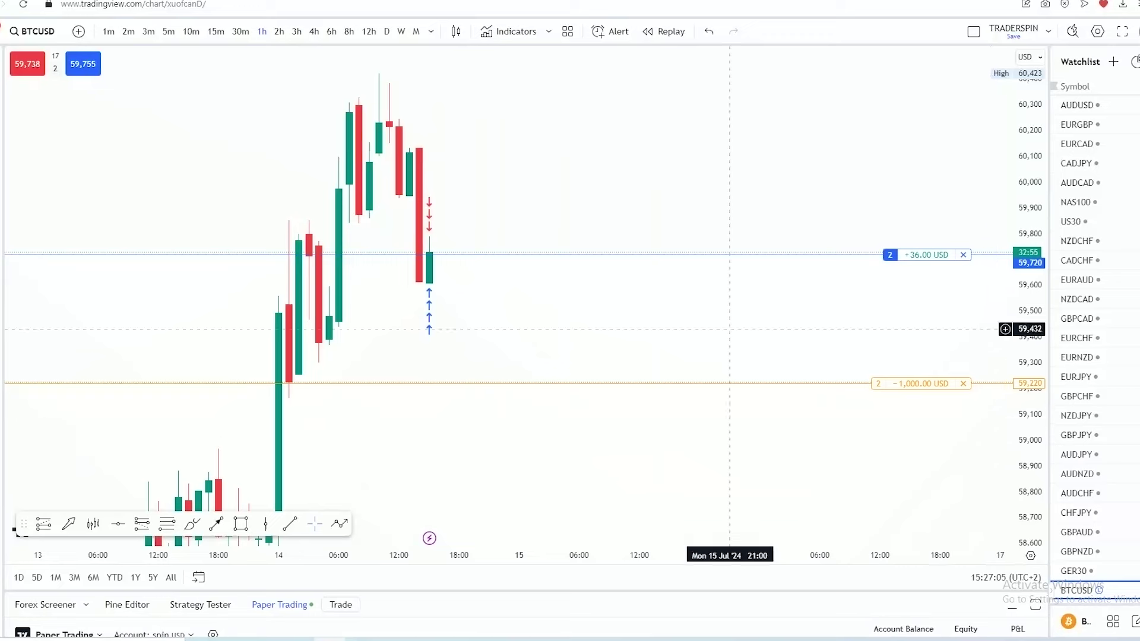
# Draw an arrow from the entry line beside the latest candle up to the take profit line at 60,720
pyautogui.scroll(-3, 704, 439)
pyautogui.moveTo(1029, 130); pyautogui.dragTo(1028, 212)
pyautogui.moveTo(900, 212); pyautogui.dragTo(801, 212)
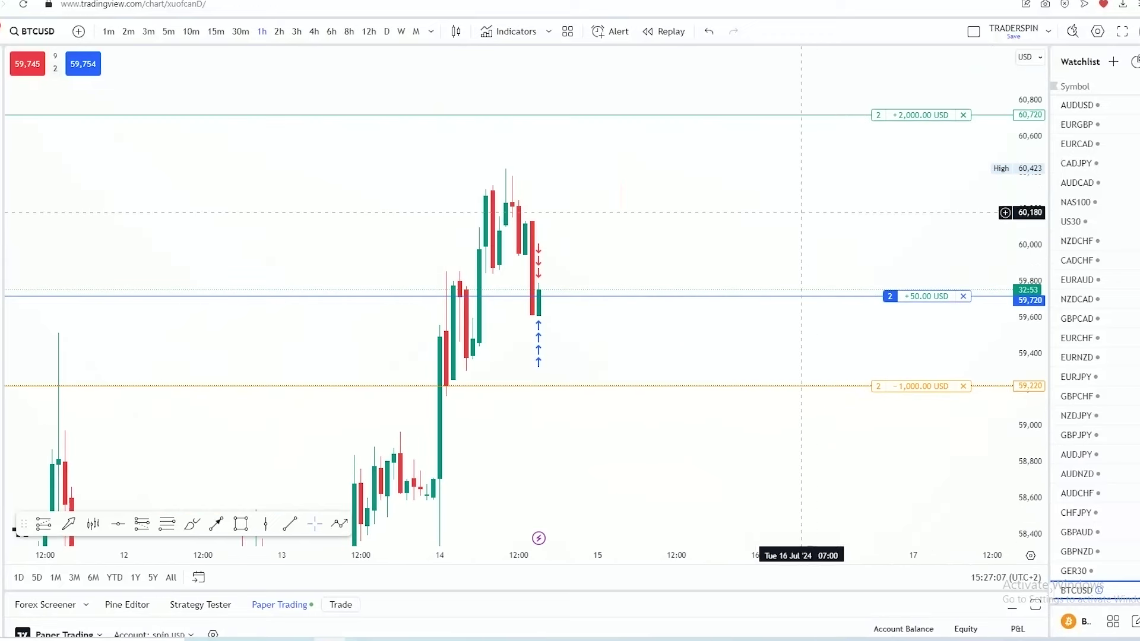
pyautogui.click(216, 523)
pyautogui.moveTo(544, 298); pyautogui.dragTo(611, 113)
pyautogui.scroll(4, 775, 193)
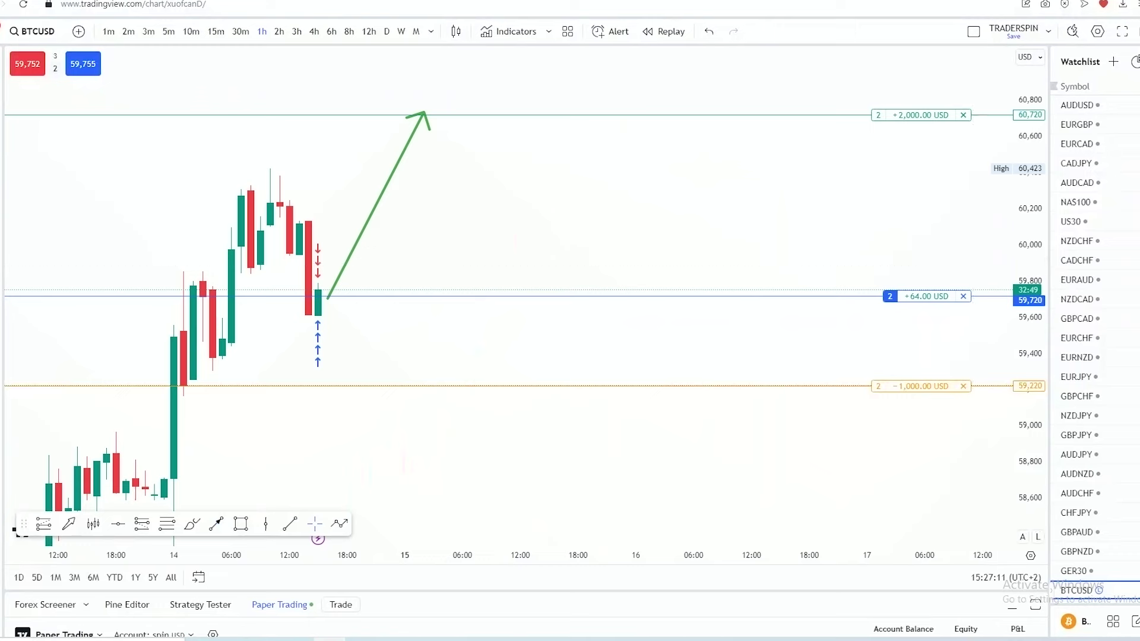
# Examine the open position's running profit and its exit lines on the chart, and delete the upward arrow
pyautogui.moveTo(1029, 255); pyautogui.dragTo(1029, 216)
pyautogui.moveTo(926, 209); pyautogui.dragTo(788, 290)
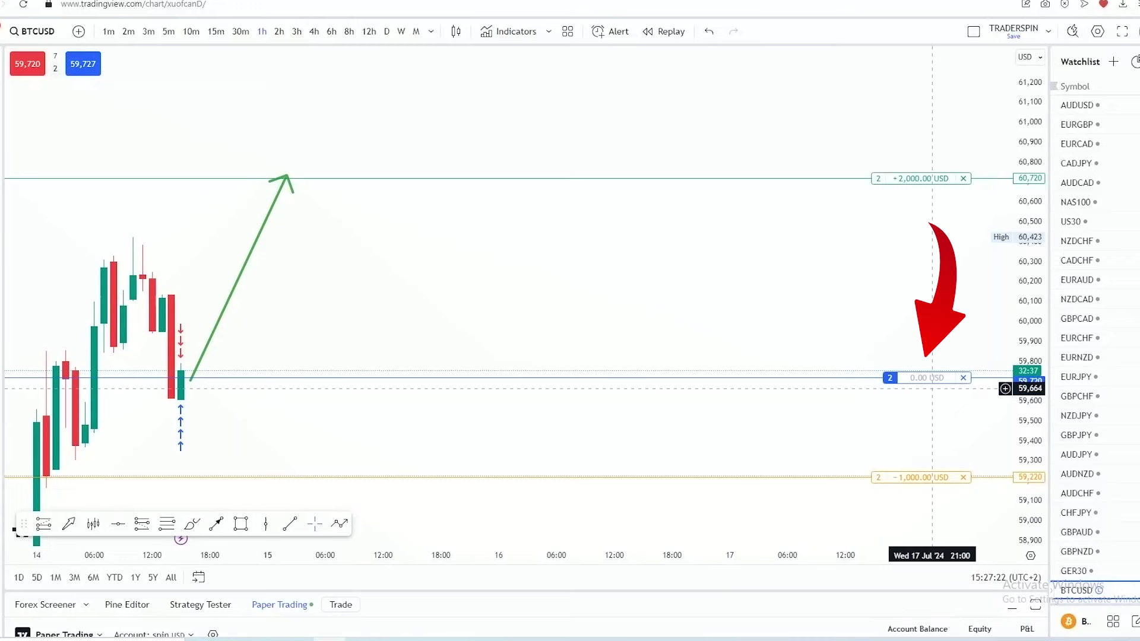
pyautogui.moveTo(1029, 386); pyautogui.dragTo(1029, 334)
pyautogui.moveTo(902, 341); pyautogui.dragTo(833, 203)
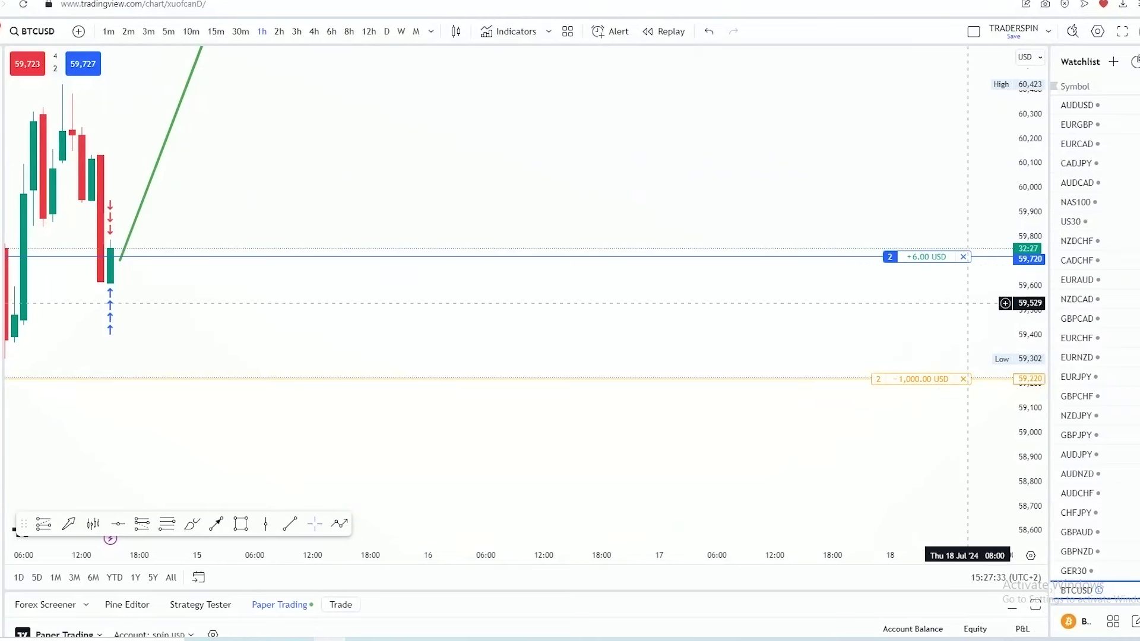
pyautogui.scroll(-5, 926, 263)
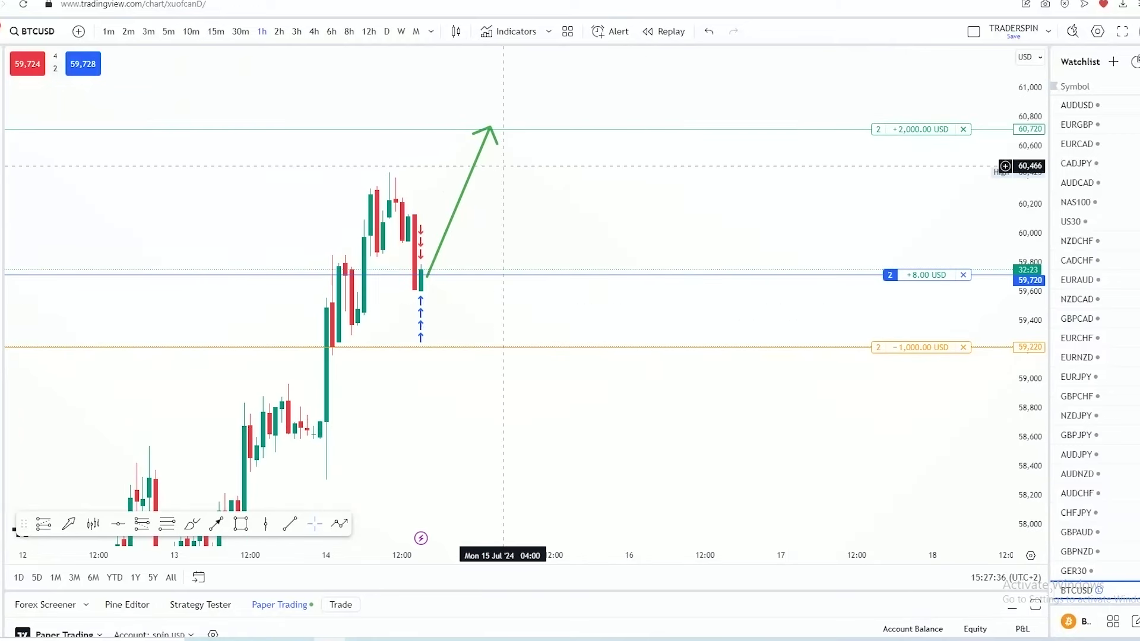
pyautogui.click(487, 132)
pyautogui.click(246, 435)
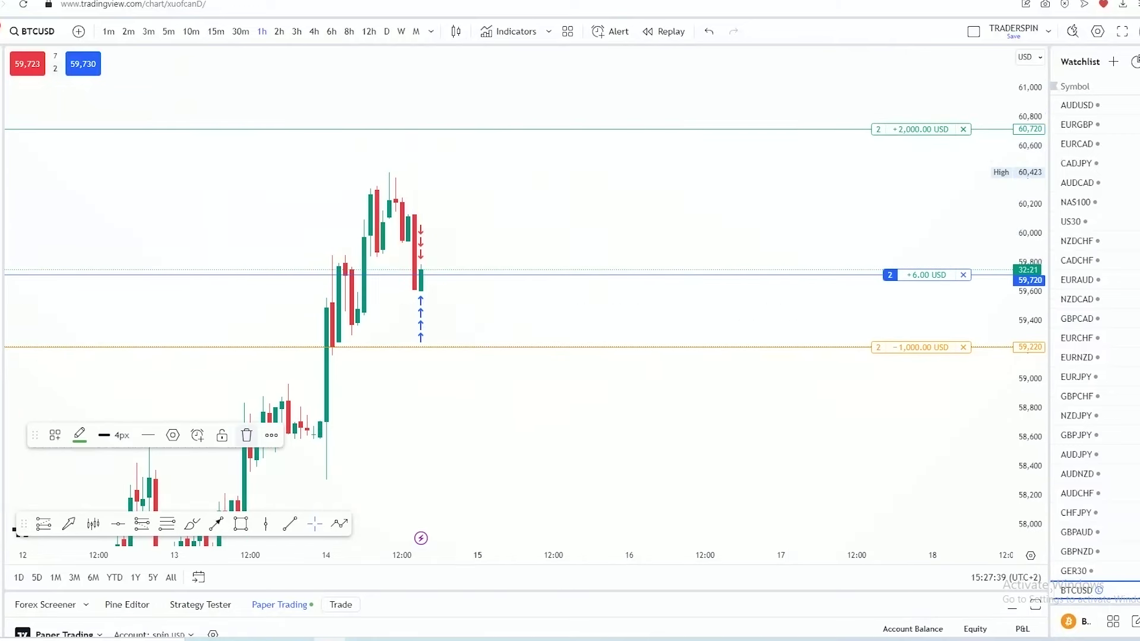
# Draw a thin, wide rectangle zone across the chart at about 61,450, above the take profit line
pyautogui.scroll(-3, 671, 208)
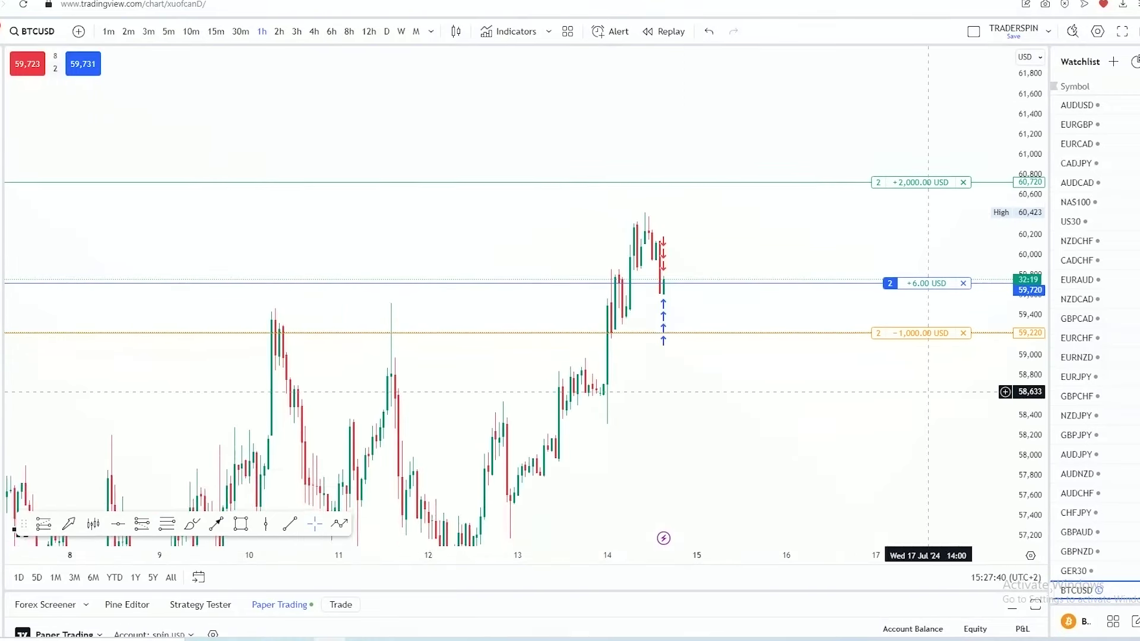
pyautogui.moveTo(865, 356); pyautogui.dragTo(689, 356)
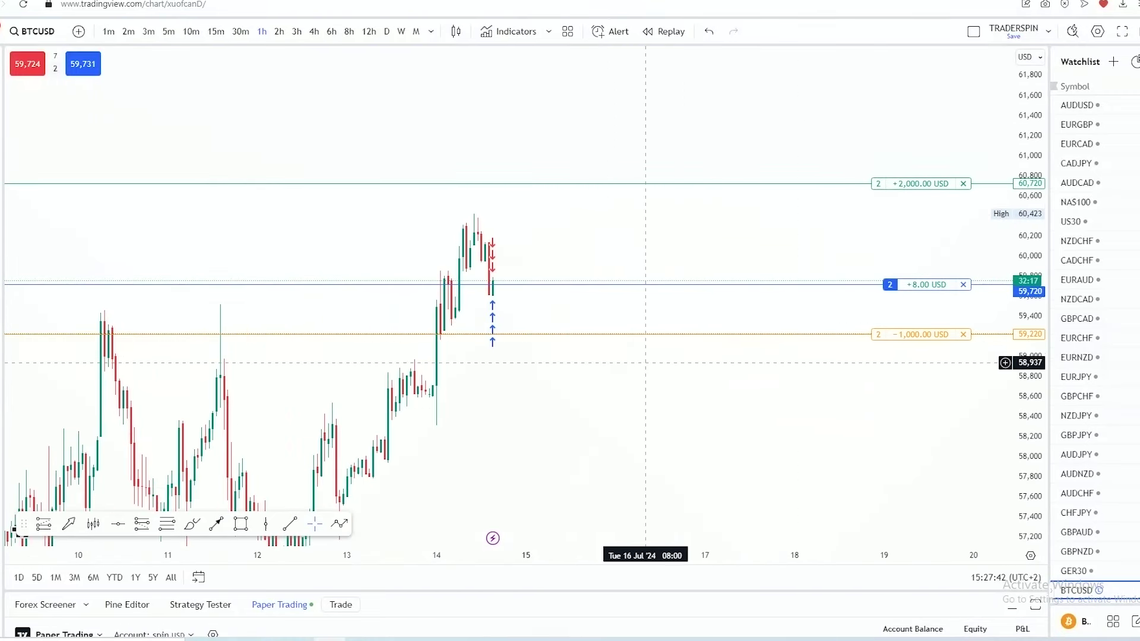
pyautogui.moveTo(650, 254); pyautogui.dragTo(674, 284)
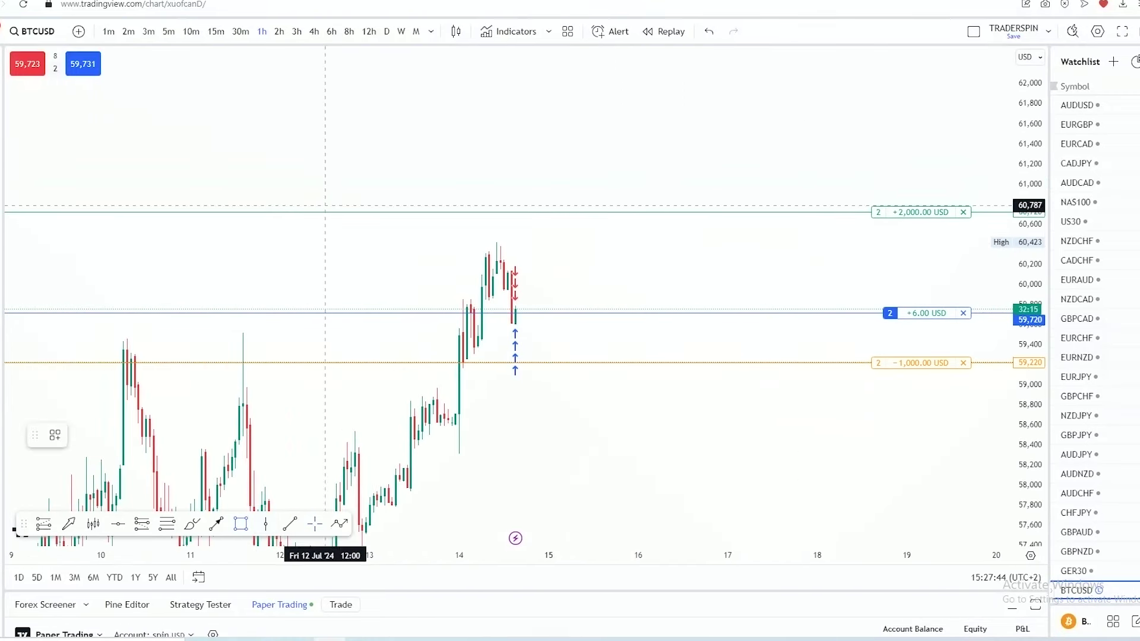
pyautogui.moveTo(19, 131)
pyautogui.mouseDown()
pyautogui.moveTo(992, 188)
pyautogui.moveTo(1005, 137)
pyautogui.moveTo(1003, 148)
pyautogui.mouseUp()
pyautogui.click(1005, 147)
pyautogui.click(891, 101)
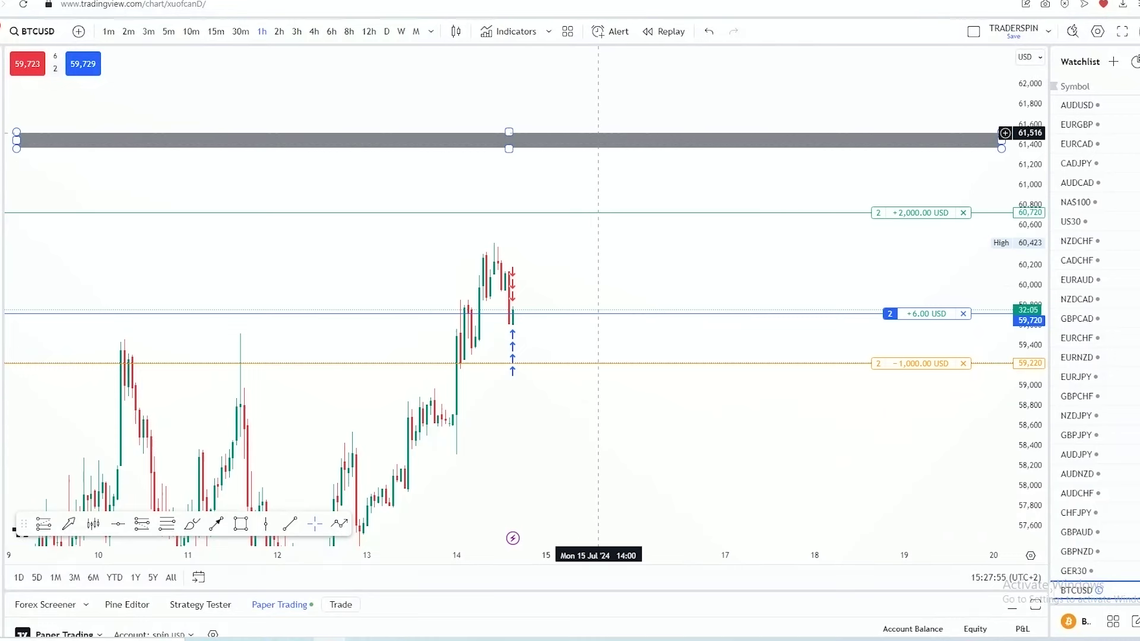
# Place a sell limit order for 2 BTCUSD at 61,458 inside the rectangle zone
pyautogui.rightClick(587, 139)
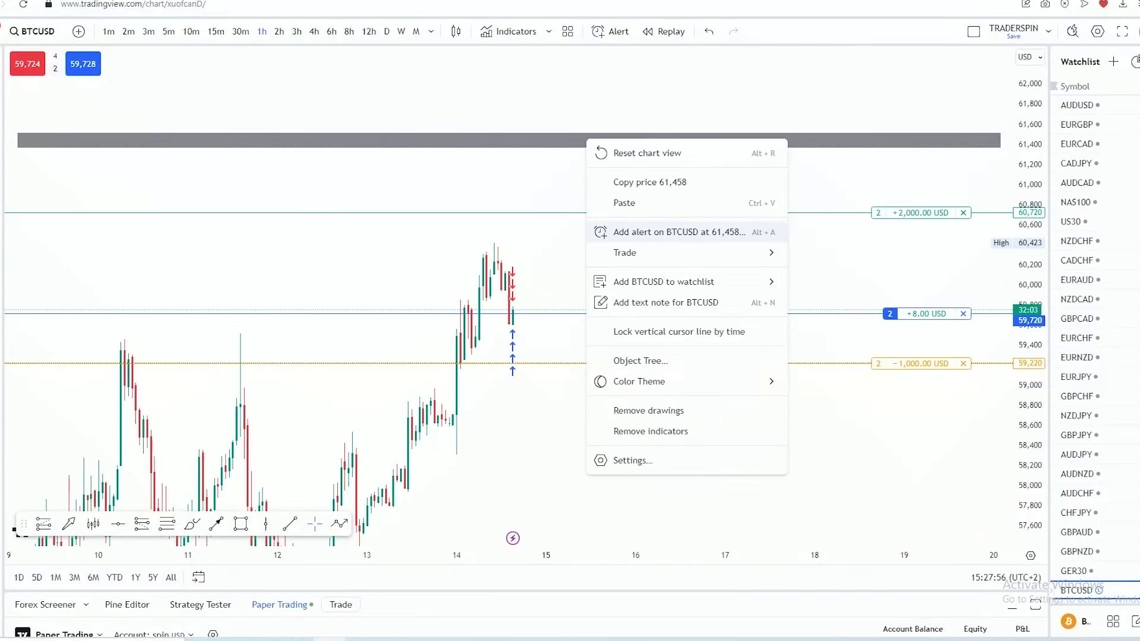
pyautogui.moveTo(629, 252)
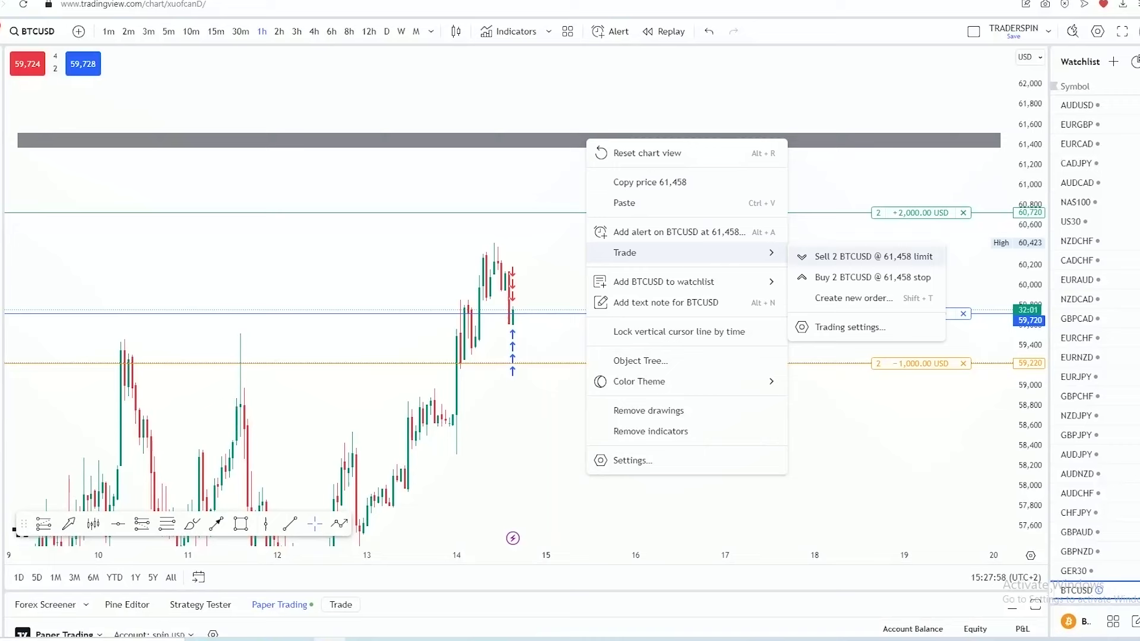
pyautogui.click(833, 255)
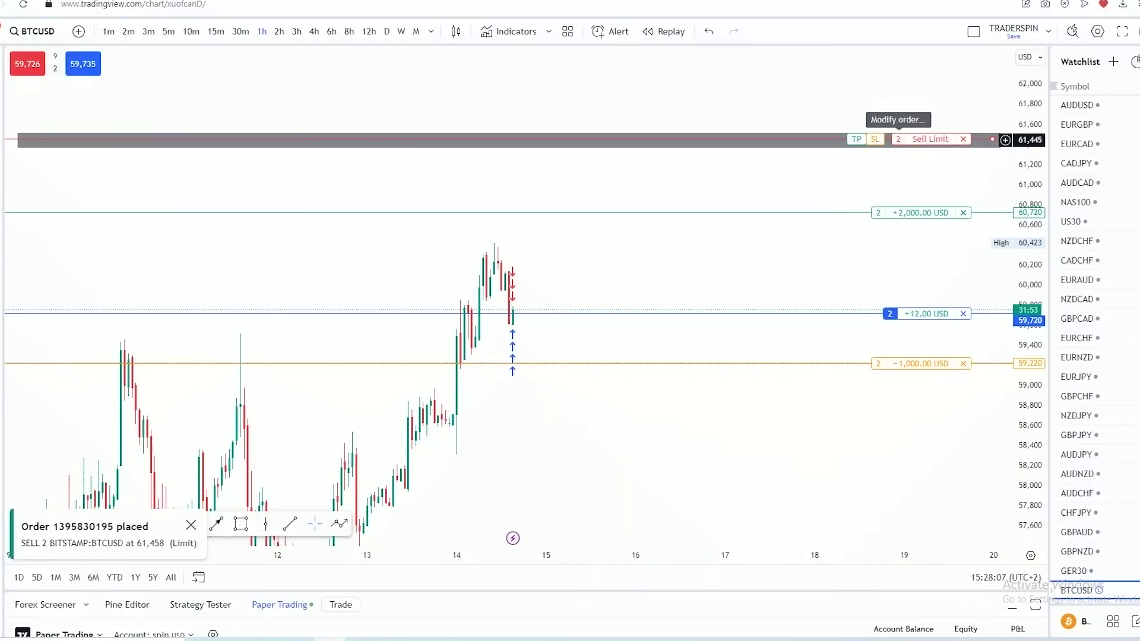
# Open the sell limit order for modification, review its price, units and risk fields, and close it
pyautogui.click(898, 139)
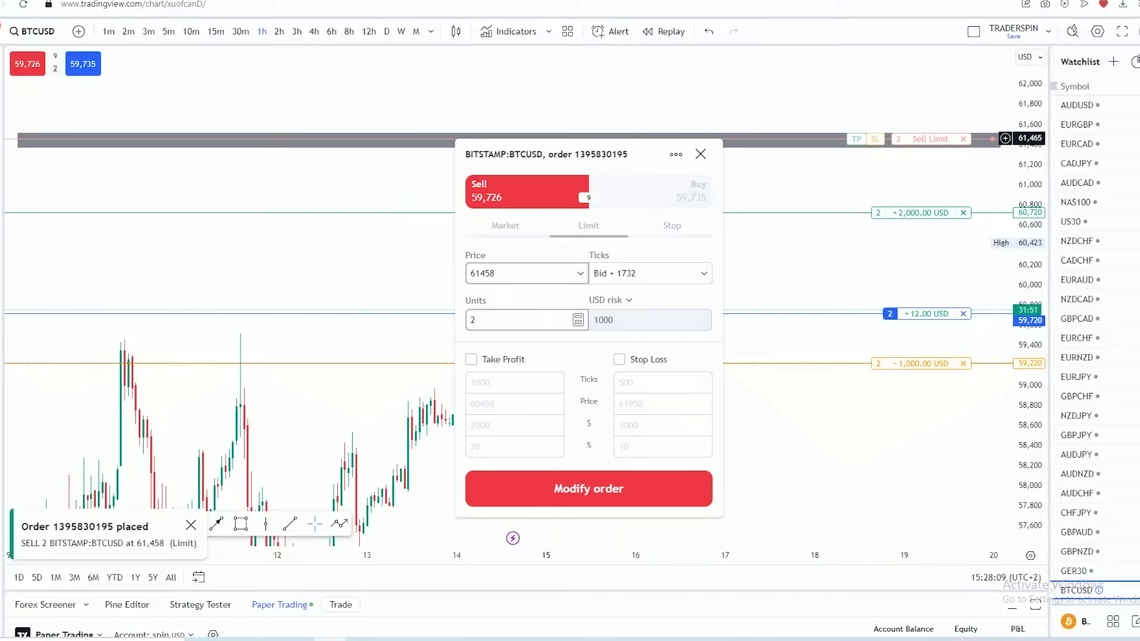
pyautogui.moveTo(647, 154); pyautogui.dragTo(687, 128)
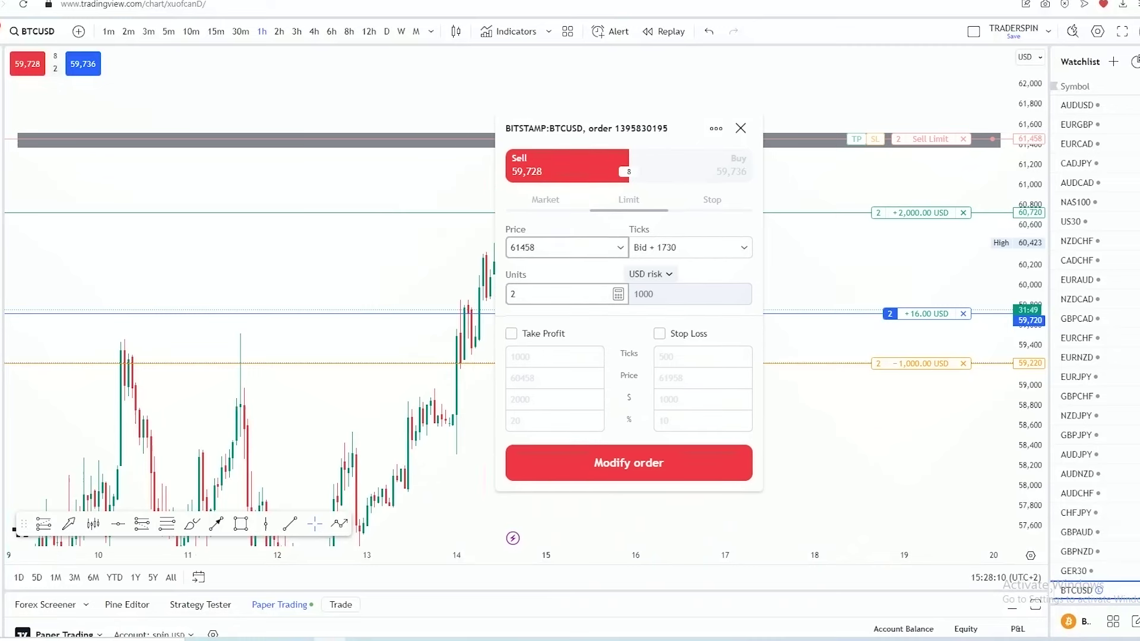
pyautogui.click(740, 128)
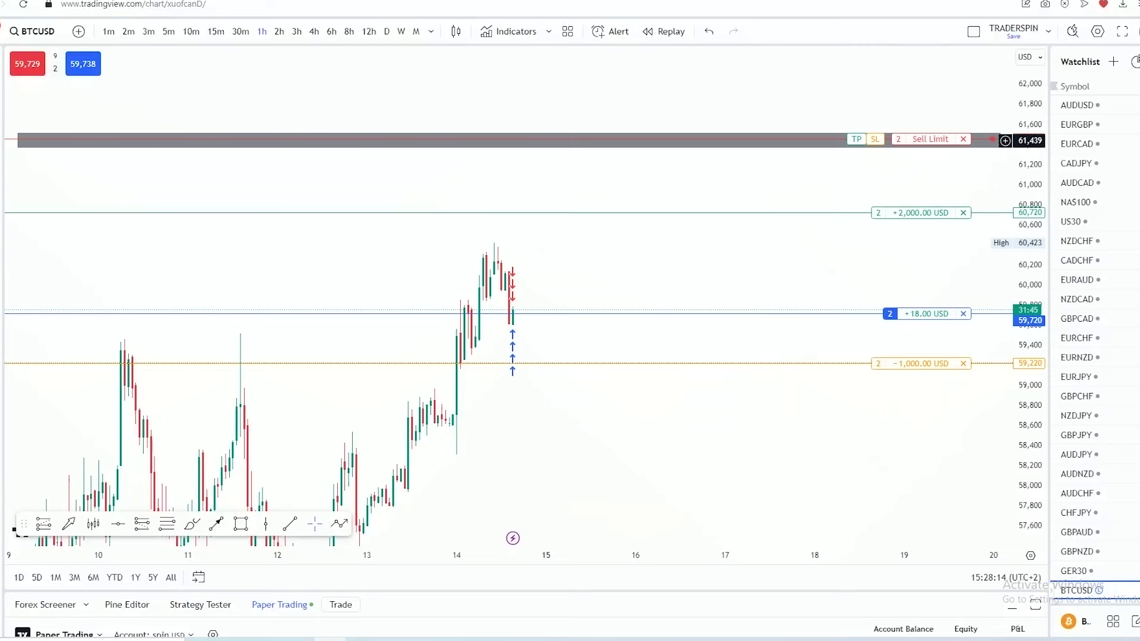
# Reopen the sell limit order for modification, set its units to 1, and enable both stop loss and take profit
pyautogui.click(930, 139)
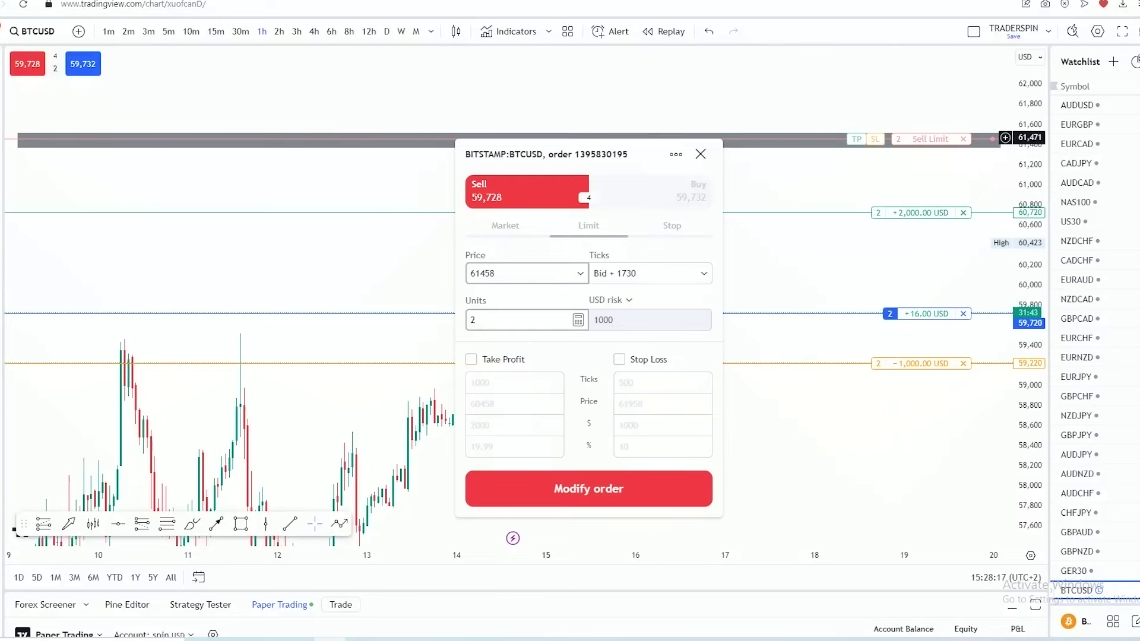
pyautogui.moveTo(547, 153); pyautogui.dragTo(502, 105)
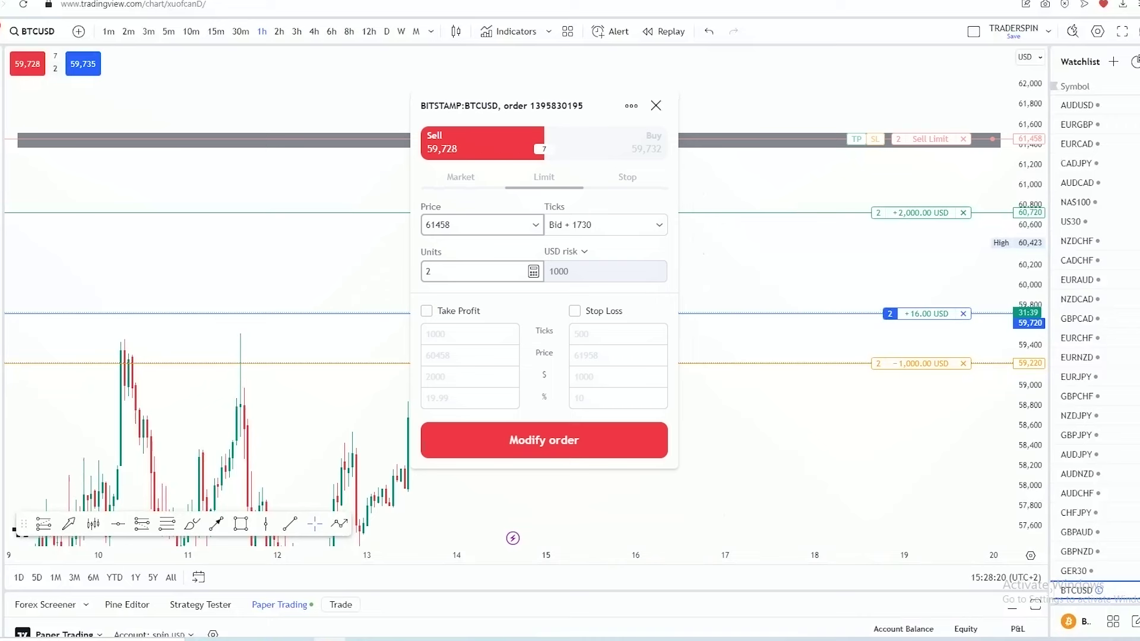
pyautogui.click(432, 271)
pyautogui.press('BackSpace')
pyautogui.write('1')
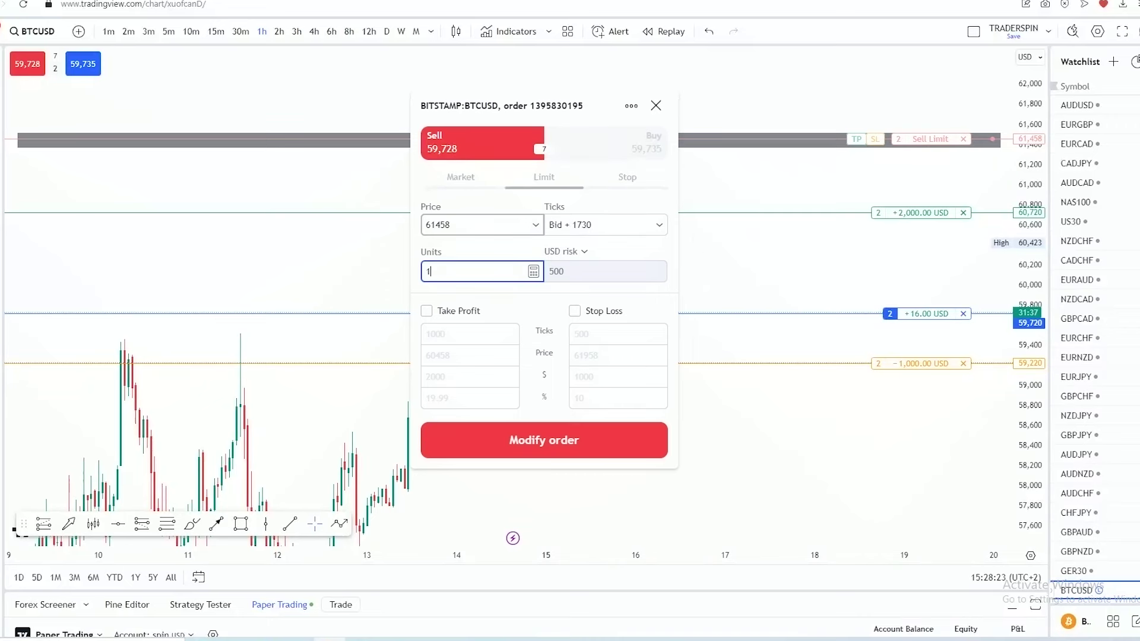
pyautogui.click(574, 310)
pyautogui.click(426, 310)
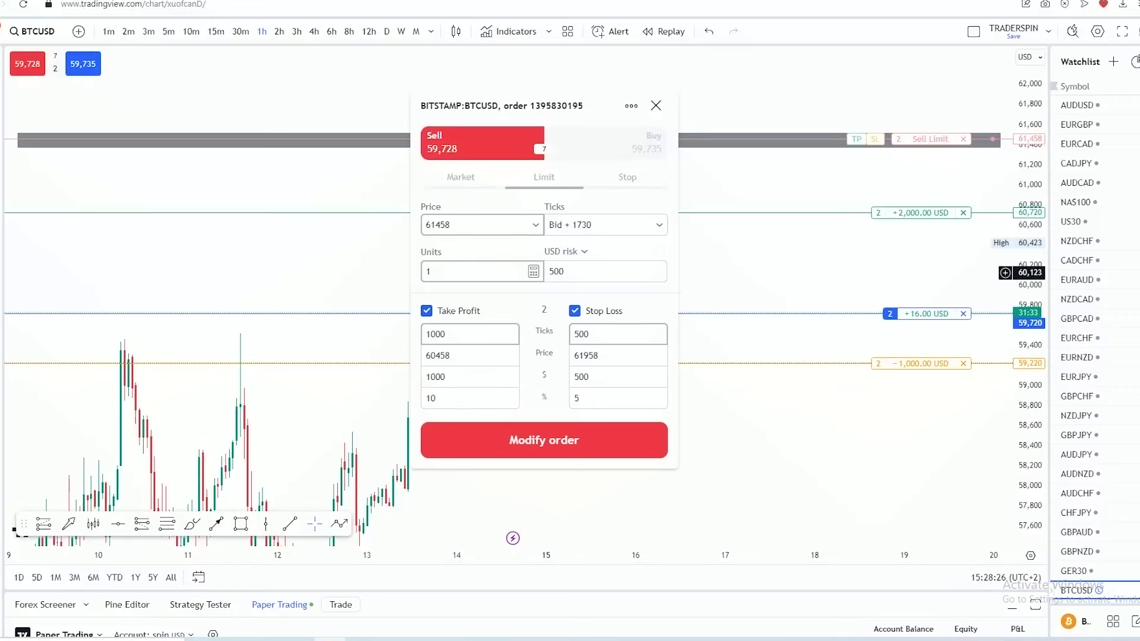
# Set the sell limit order's USD risk to 1000, apply the modification and close the order window
pyautogui.click(563, 272)
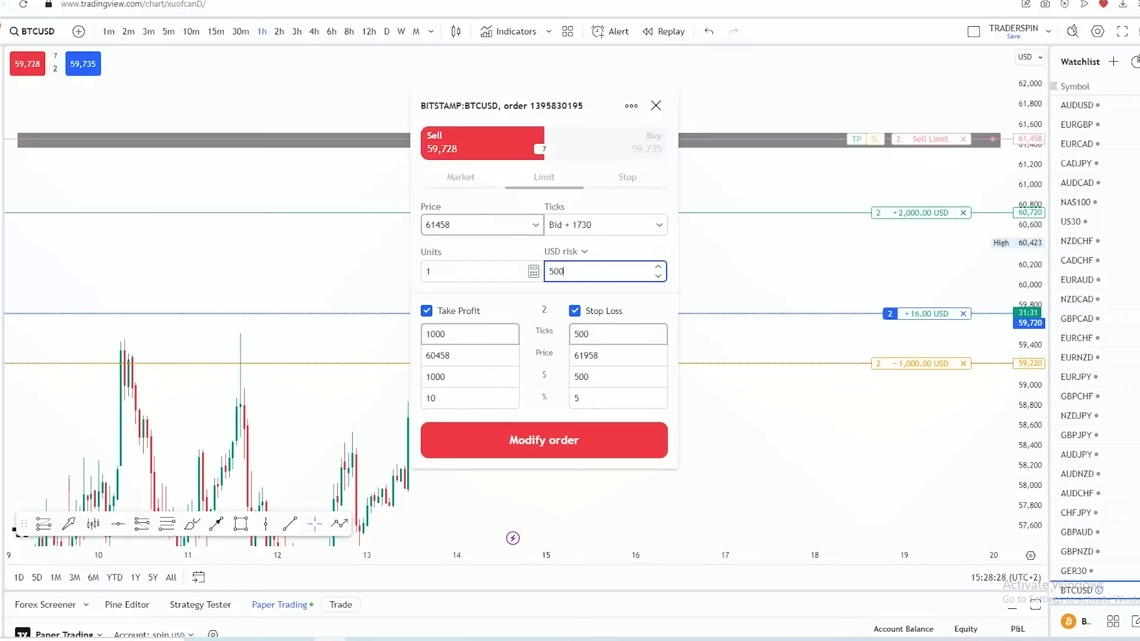
pyautogui.press('BackSpace')
pyautogui.press('BackSpace')
pyautogui.press('BackSpace')
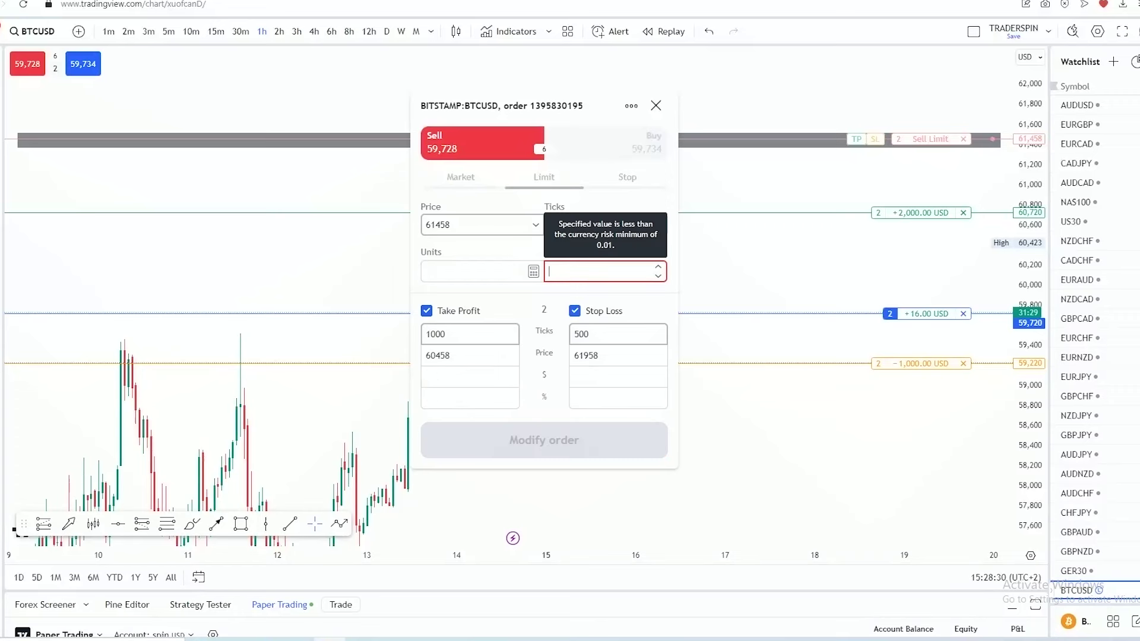
pyautogui.write('1000-')
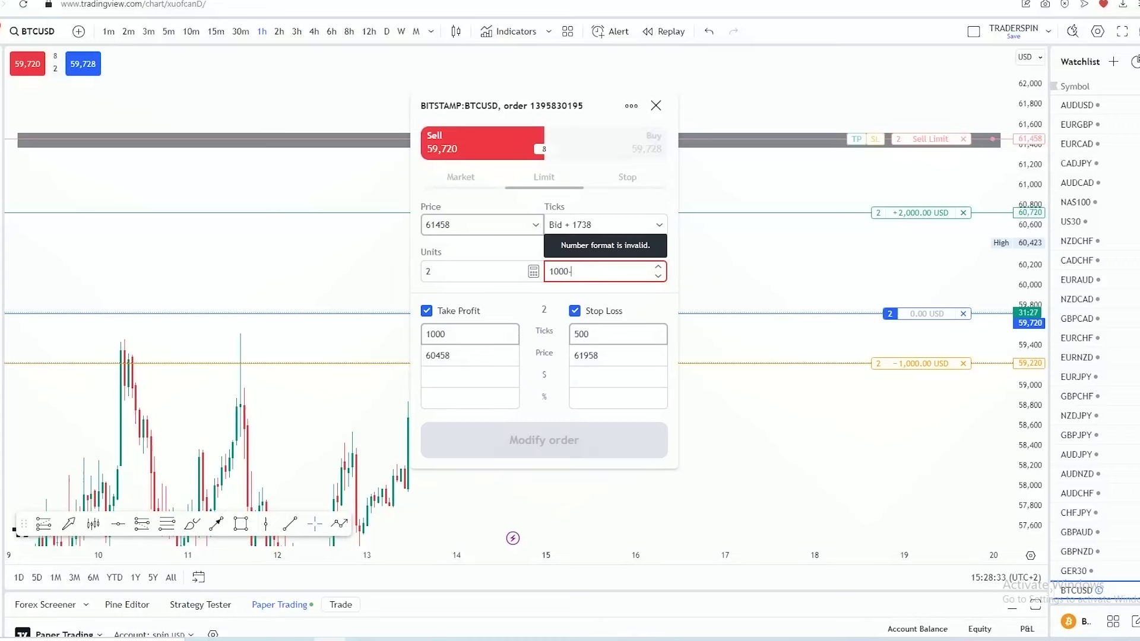
pyautogui.press('BackSpace')
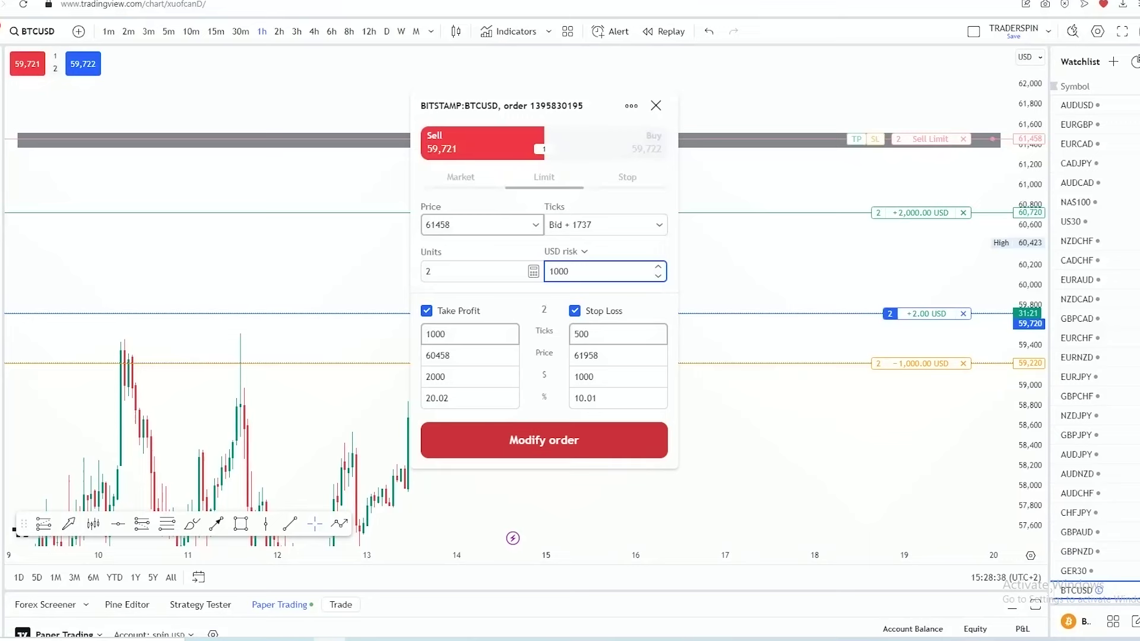
pyautogui.click(544, 440)
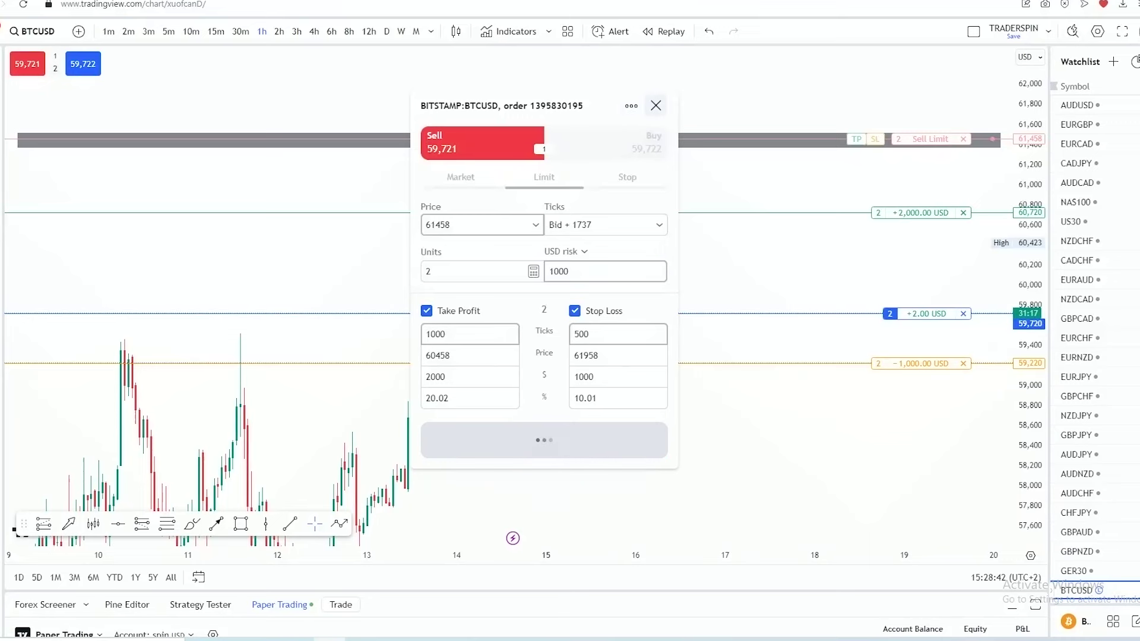
pyautogui.click(655, 106)
# Draw an arrow from the current price of about 59,728 up to the sell limit level inside the rectangle zone
pyautogui.scroll(-4, 842, 194)
pyautogui.moveTo(1029, 343); pyautogui.dragTo(1029, 415)
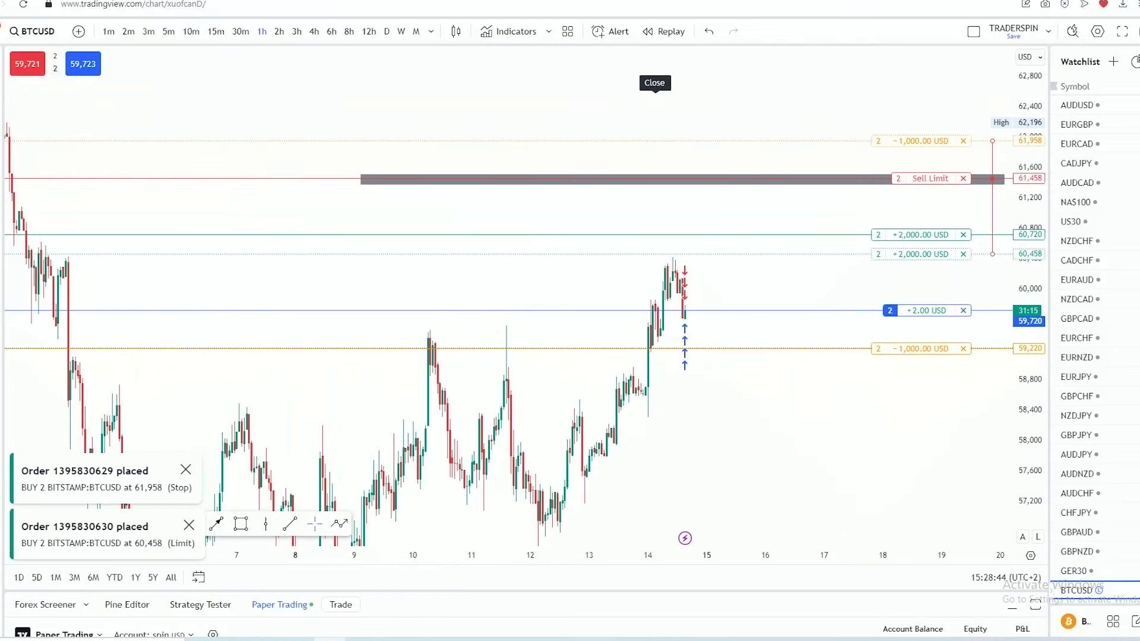
pyautogui.moveTo(912, 430); pyautogui.dragTo(765, 430)
pyautogui.scroll(2, 771, 430)
pyautogui.moveTo(908, 428); pyautogui.dragTo(898, 425)
pyautogui.moveTo(1028, 421); pyautogui.dragTo(1028, 152)
pyautogui.moveTo(579, 118); pyautogui.dragTo(624, 296)
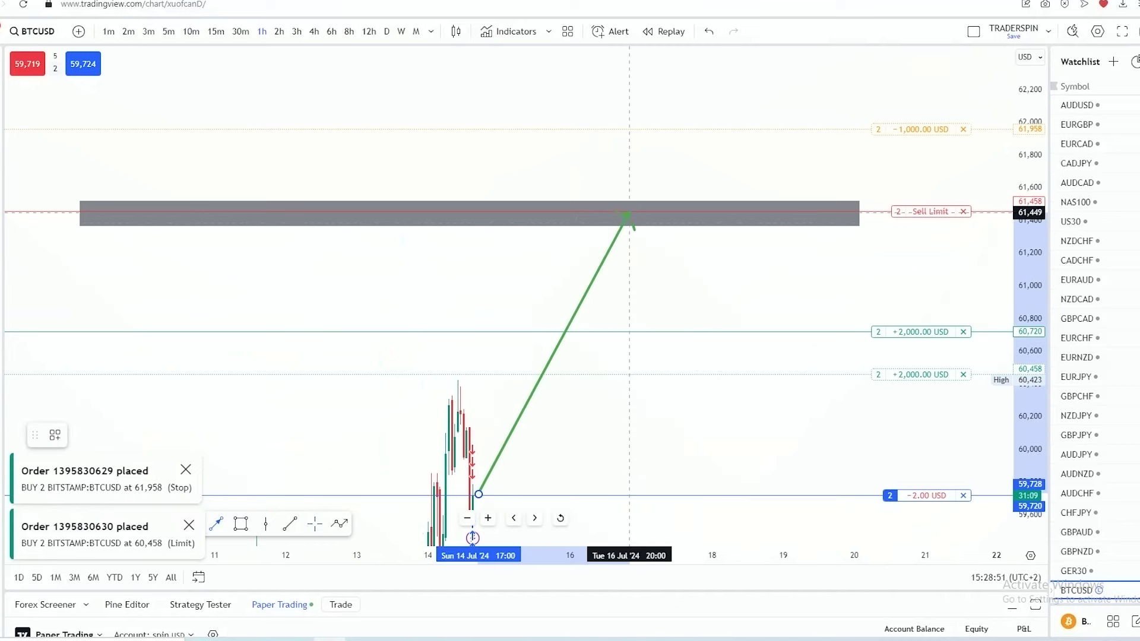
pyautogui.click(629, 213)
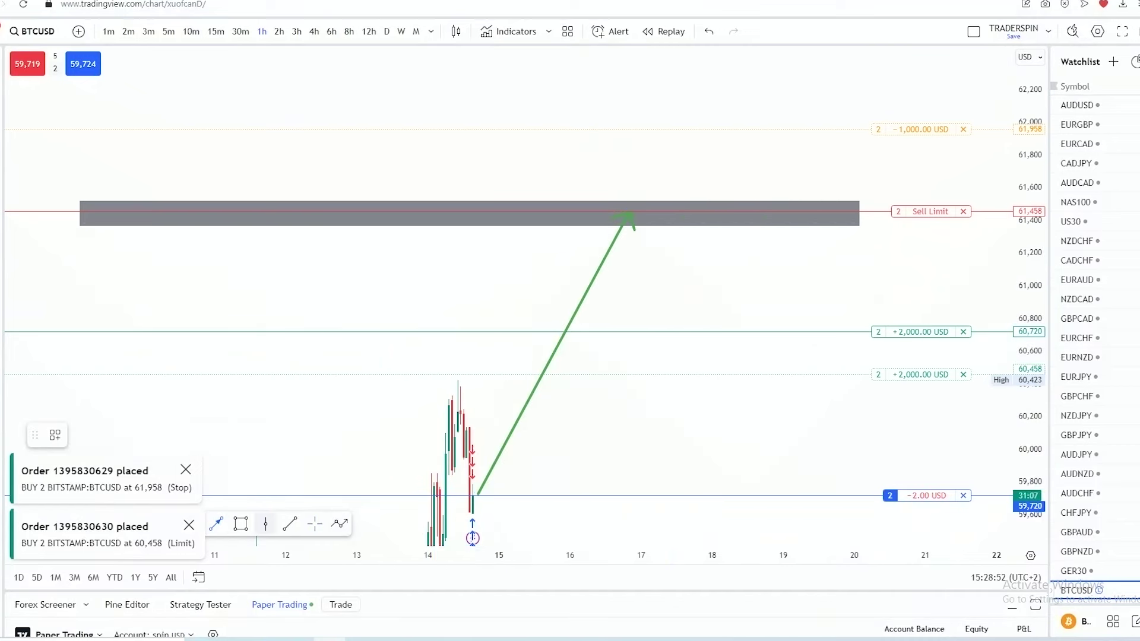
# Draw two arrows from the rectangle zone, one down to the 60,458 take profit line and one up to the 61,958 stop loss line
pyautogui.click(626, 216)
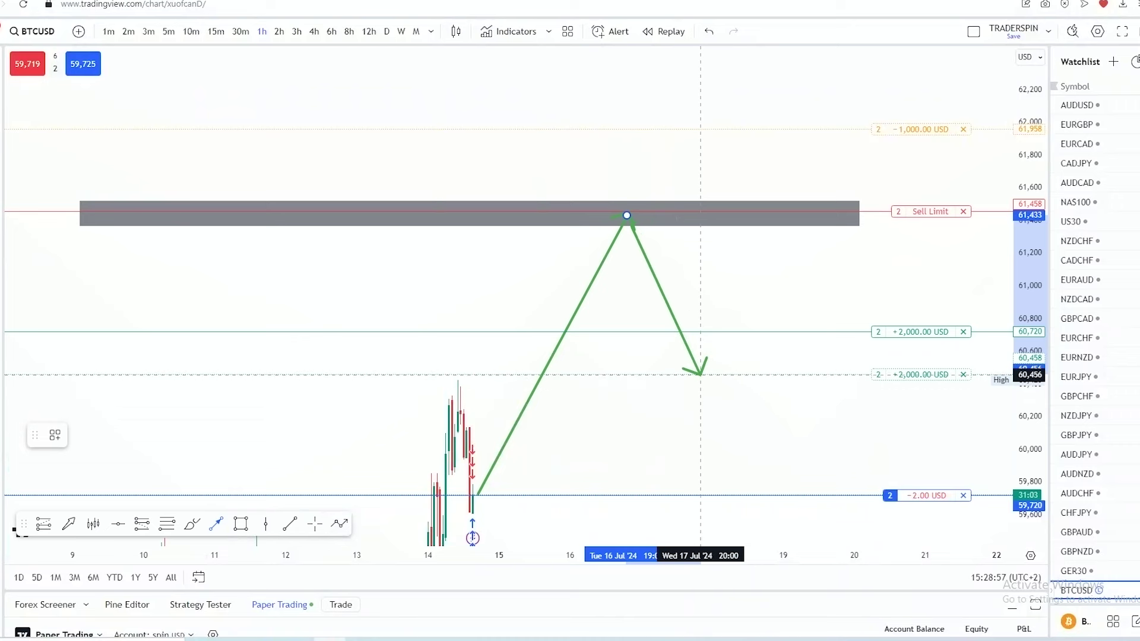
pyautogui.click(700, 376)
pyautogui.click(215, 523)
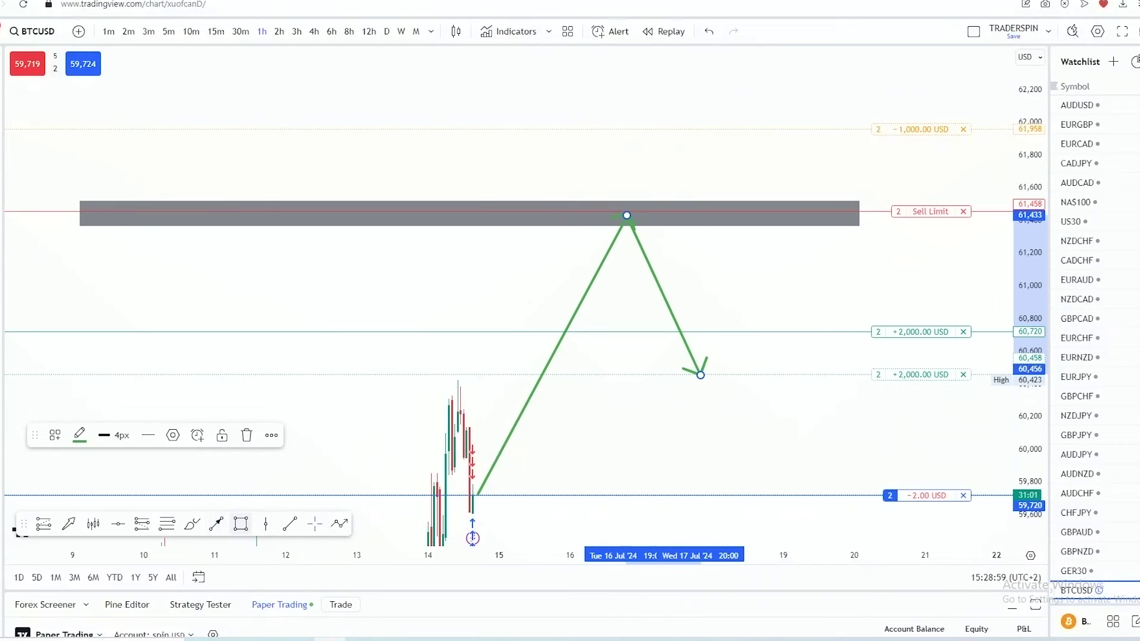
pyautogui.click(626, 212)
pyautogui.click(677, 133)
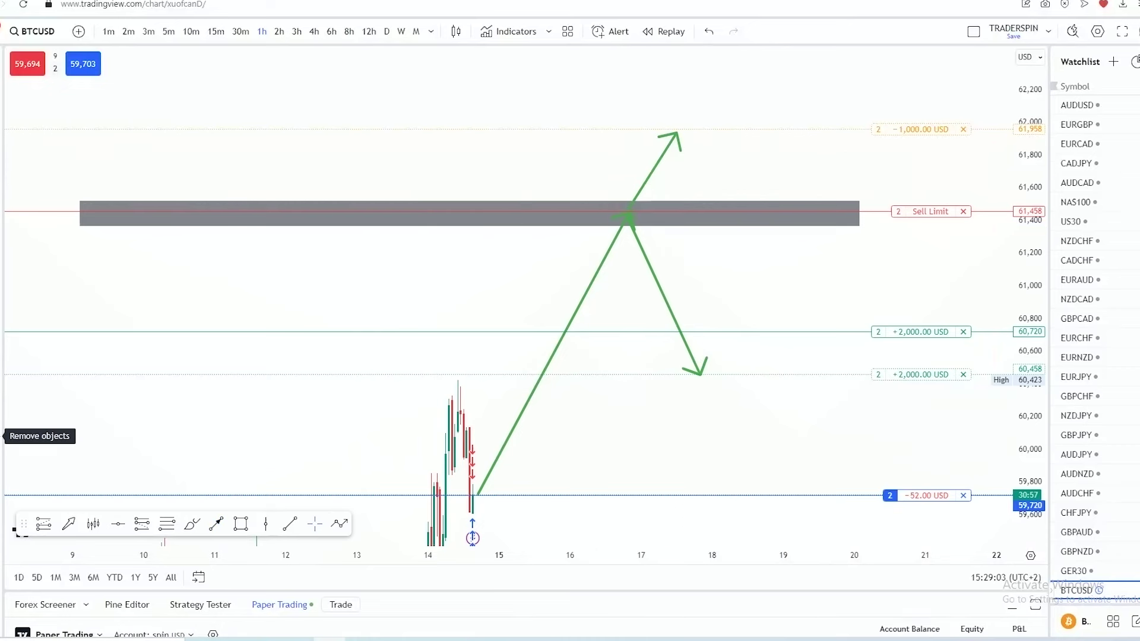
# Remove the arrows and the rectangle zone from the chart
pyautogui.click(2, 436)
pyautogui.click(36, 449)
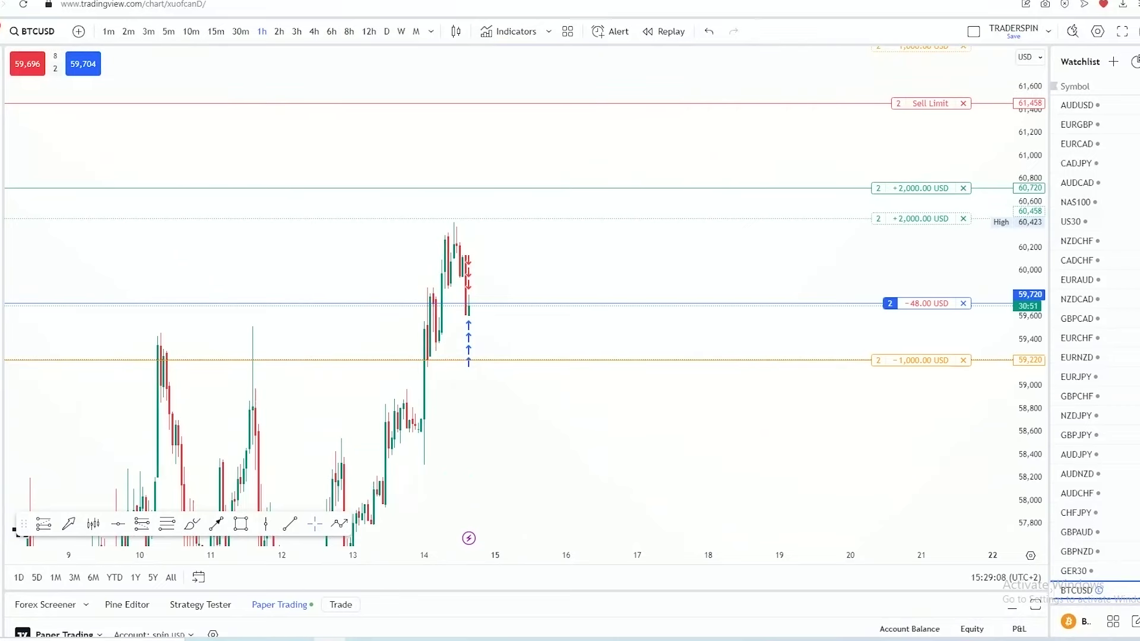
# Enlarge the Paper Trading panel and cancel the sell limit order at 61,458
pyautogui.moveTo(341, 591); pyautogui.dragTo(340, 357)
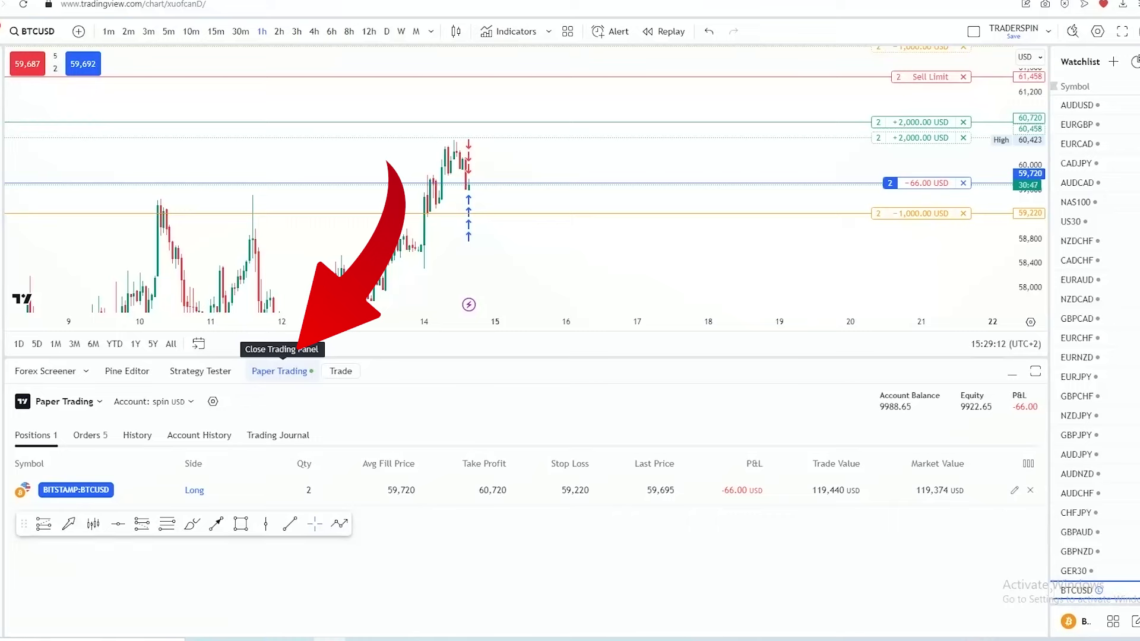
pyautogui.scroll(4, 970, 162)
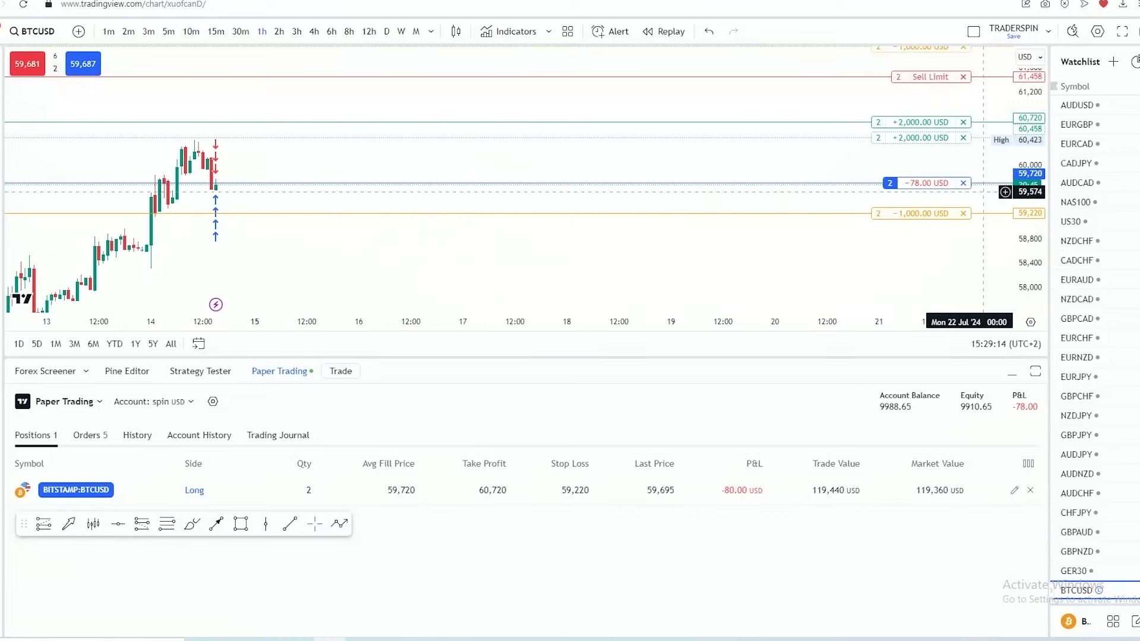
pyautogui.click(962, 77)
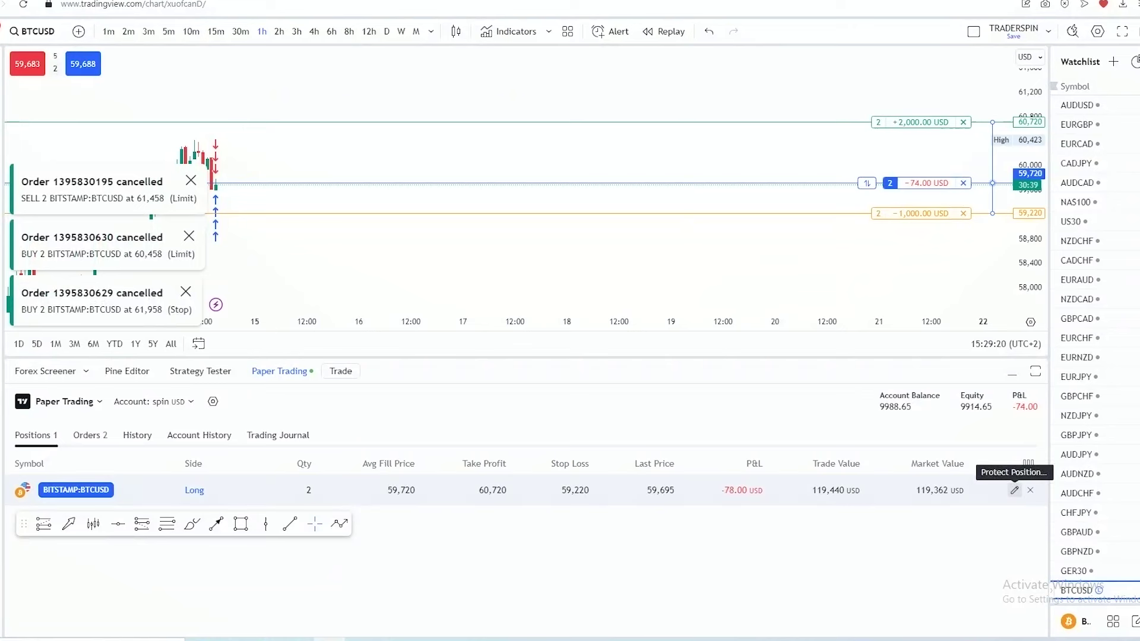
# Review the take profit and stop loss settings of the long BTCUSD position and close them without modifying anything
pyautogui.click(1014, 490)
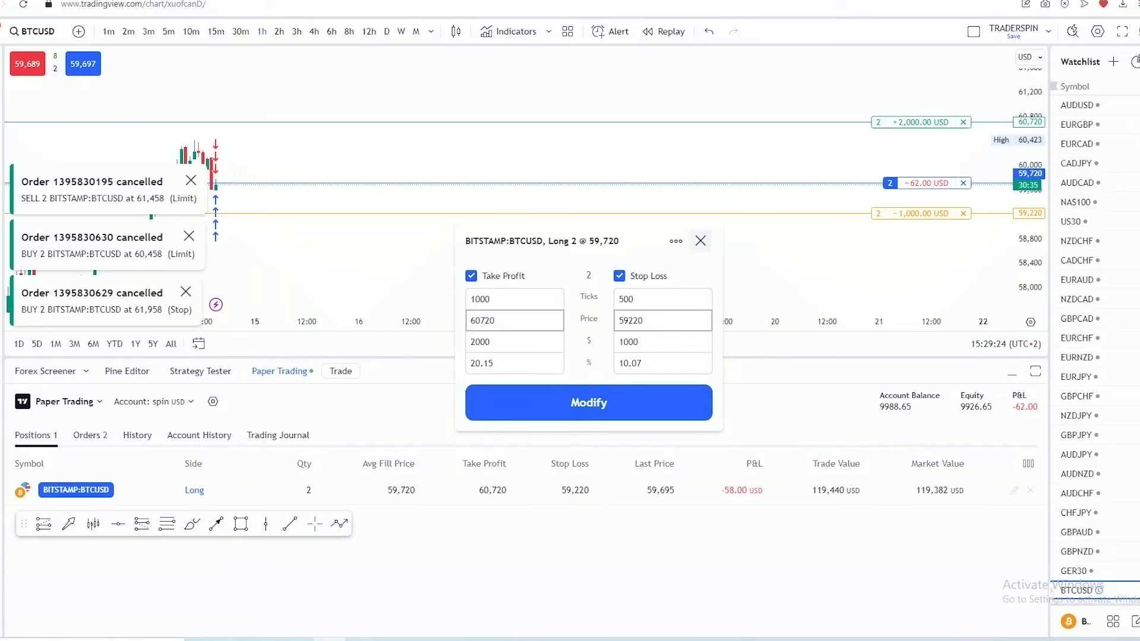
pyautogui.click(700, 240)
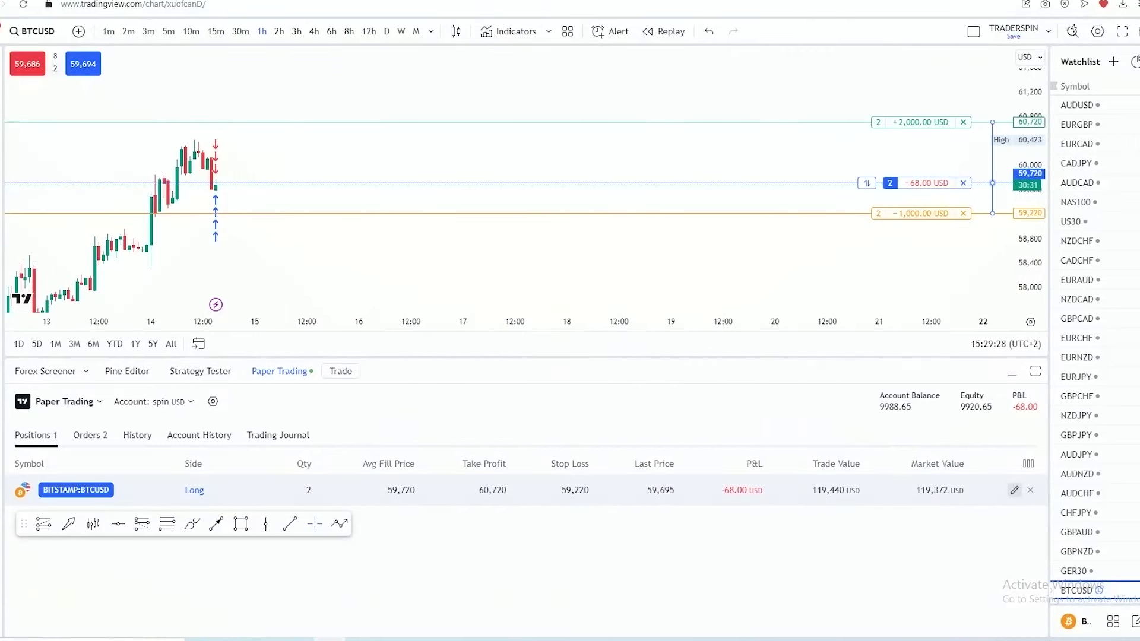
pyautogui.click(1014, 489)
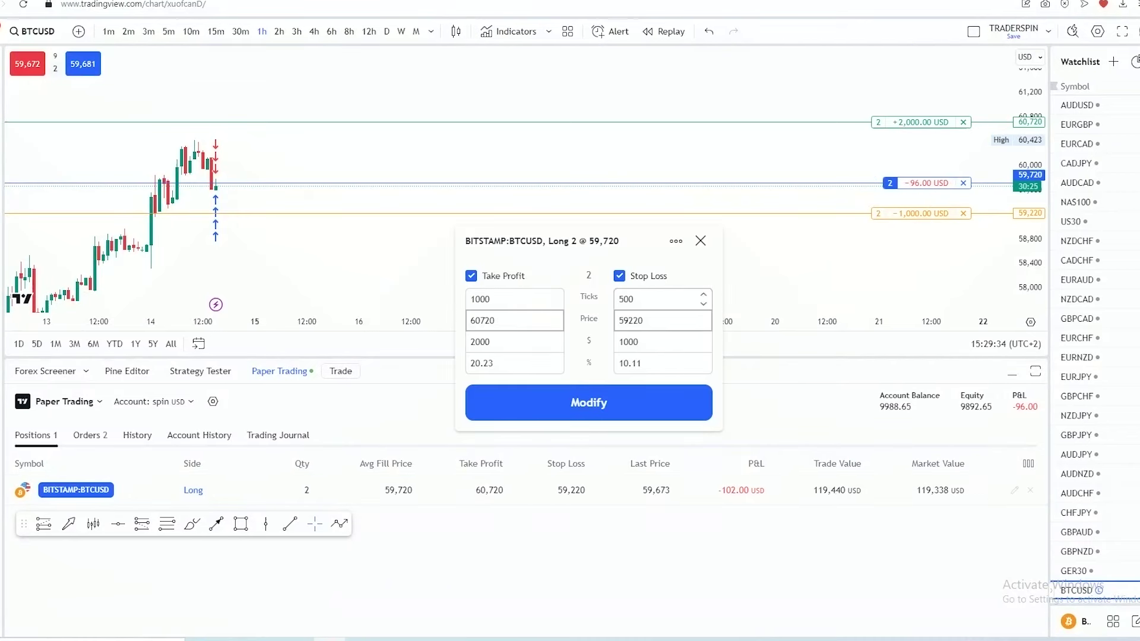
pyautogui.click(699, 240)
# Enlarge the Paper Trading panel further and open the column selection of the positions table
pyautogui.click(1028, 464)
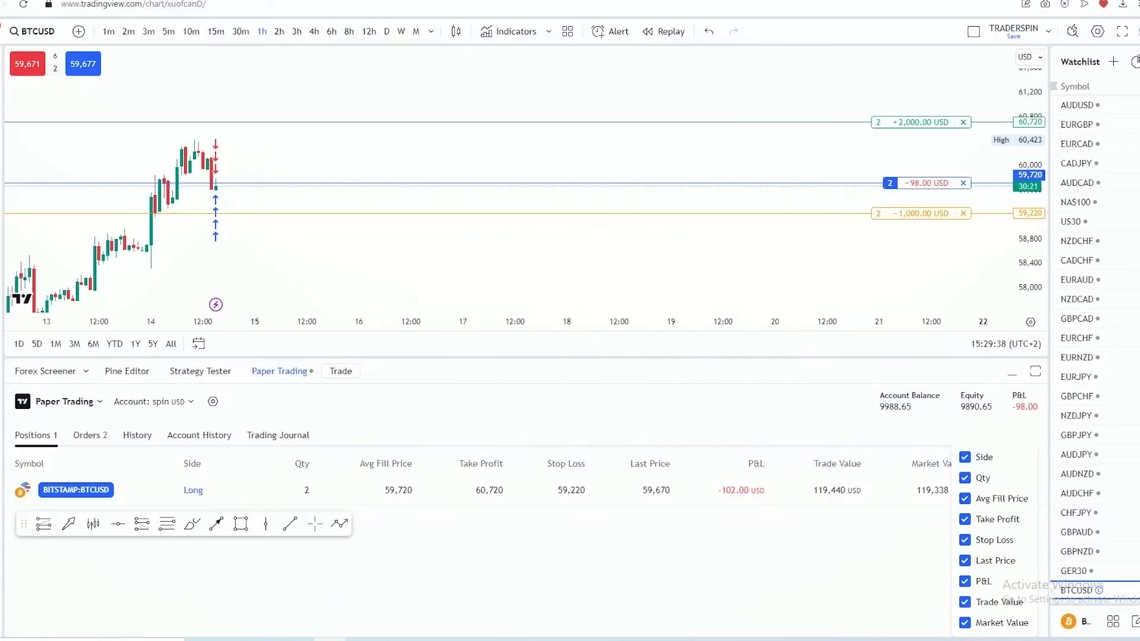
pyautogui.moveTo(525, 357); pyautogui.dragTo(525, 198)
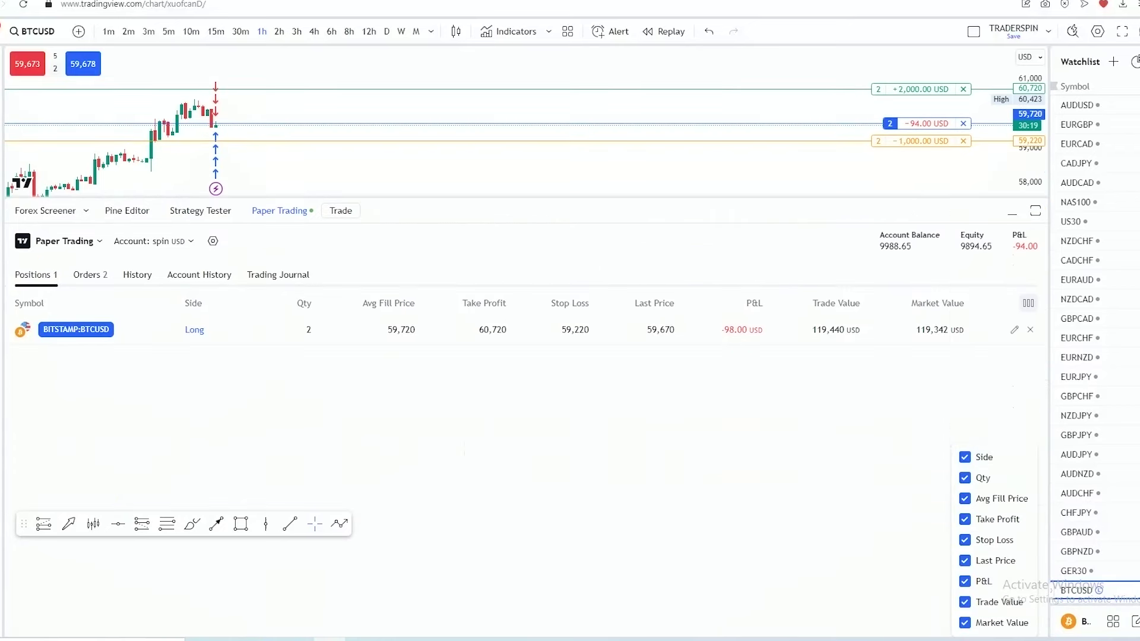
pyautogui.click(1028, 302)
pyautogui.click(1028, 303)
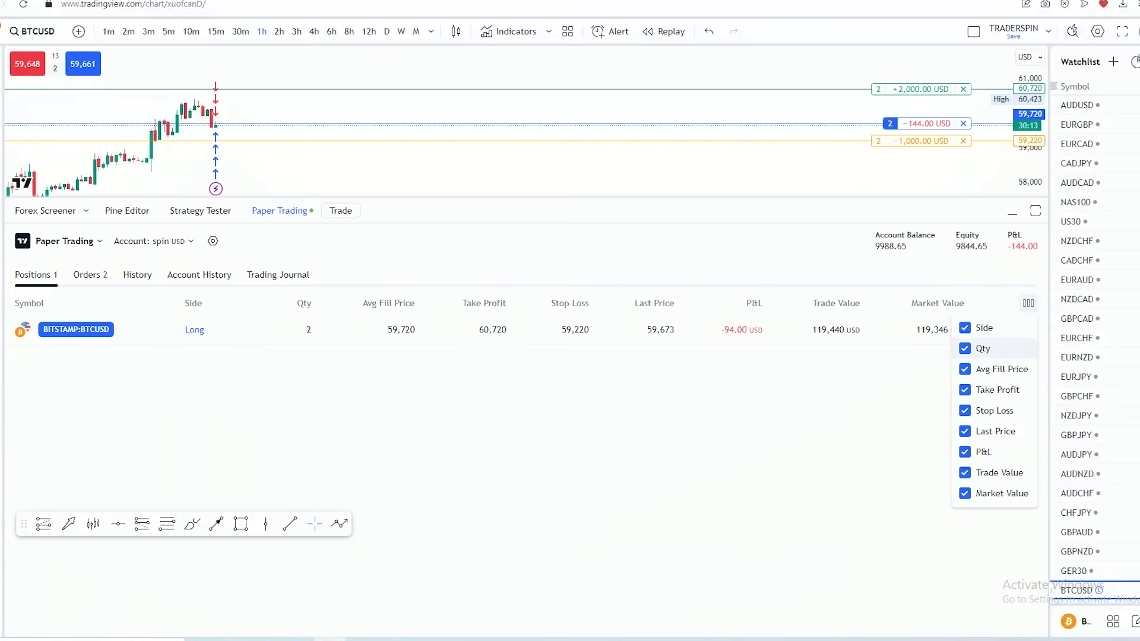
# Toggle the Qty column of the positions table off and back on
pyautogui.click(965, 348)
pyautogui.click(964, 349)
pyautogui.click(965, 349)
pyautogui.click(965, 349)
pyautogui.click(965, 349)
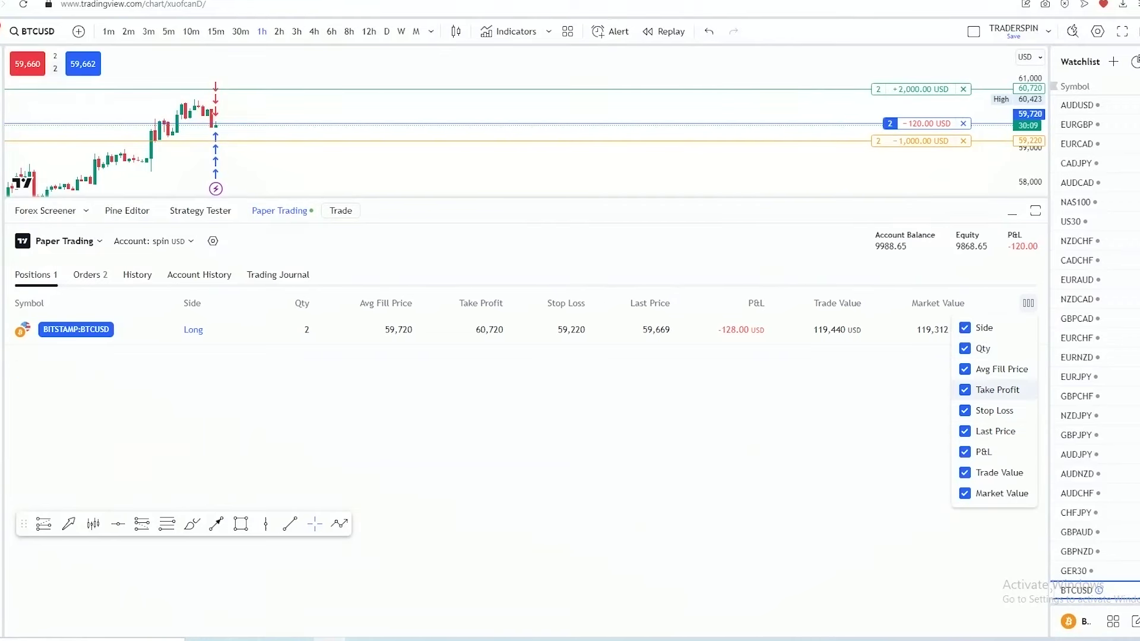
# Hide the Take Profit, Stop Loss, P&L and Side columns in the positions table and close the column selection
pyautogui.click(965, 390)
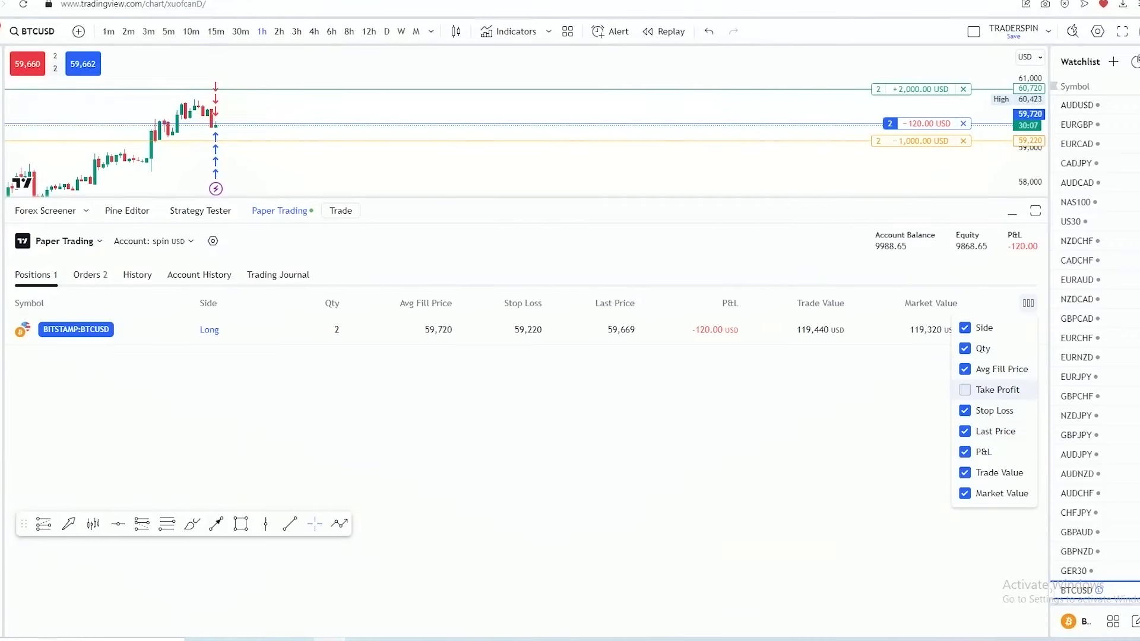
pyautogui.click(964, 411)
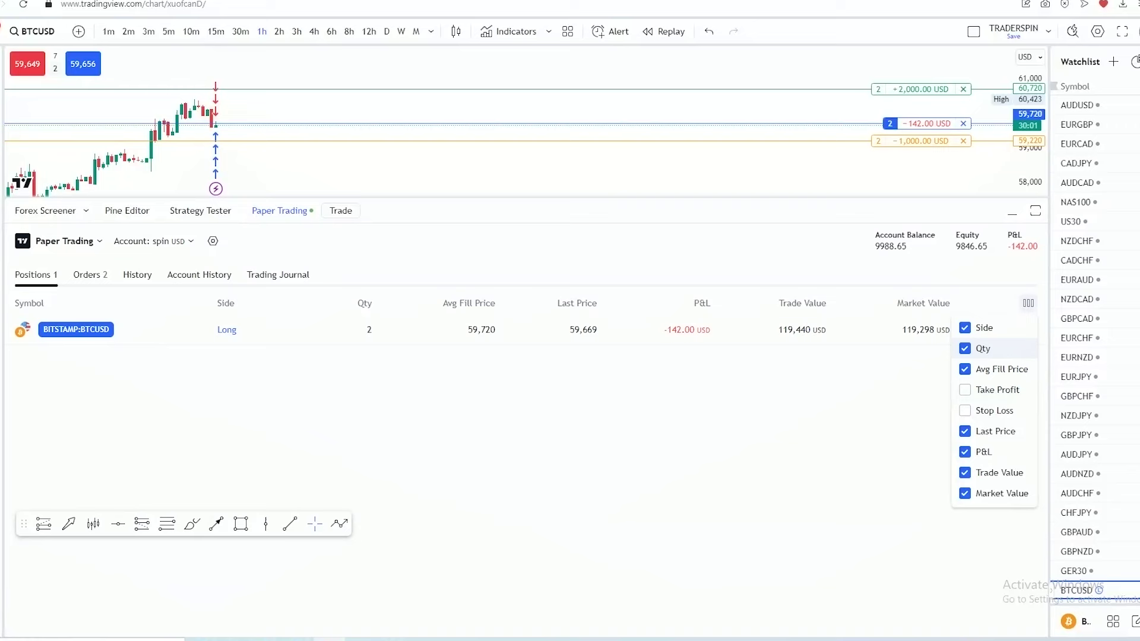
pyautogui.click(964, 348)
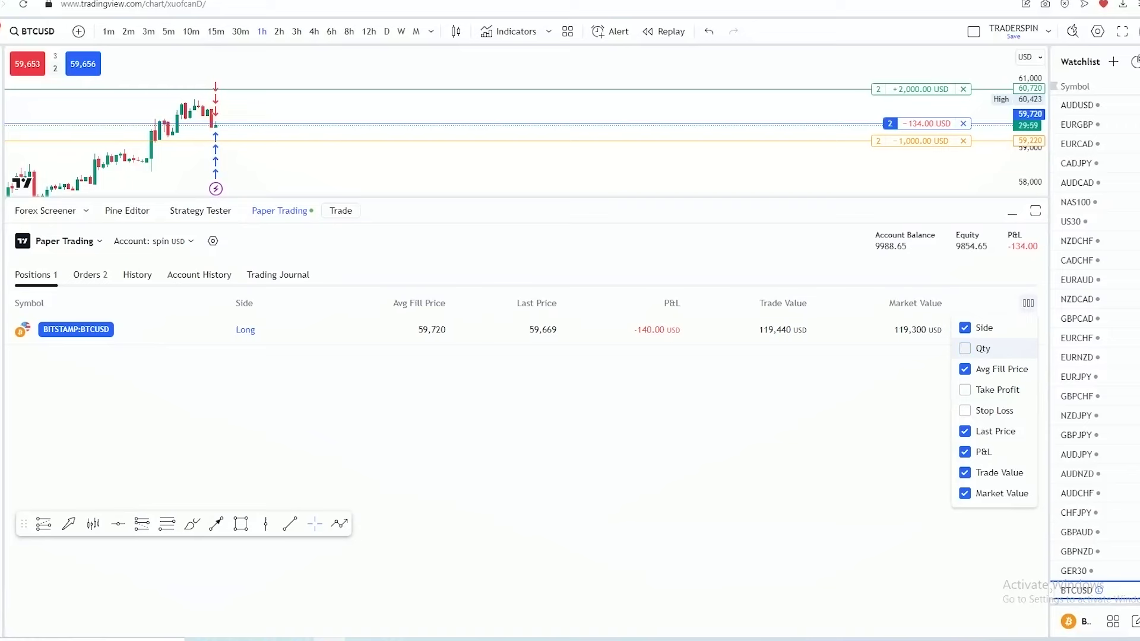
pyautogui.click(965, 348)
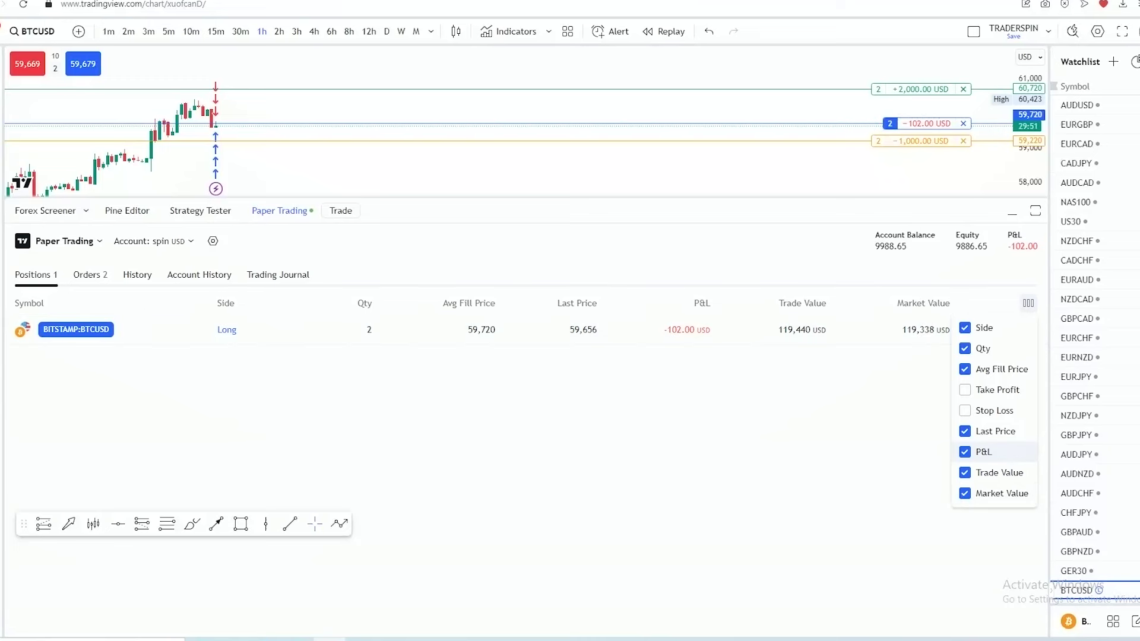
pyautogui.click(964, 451)
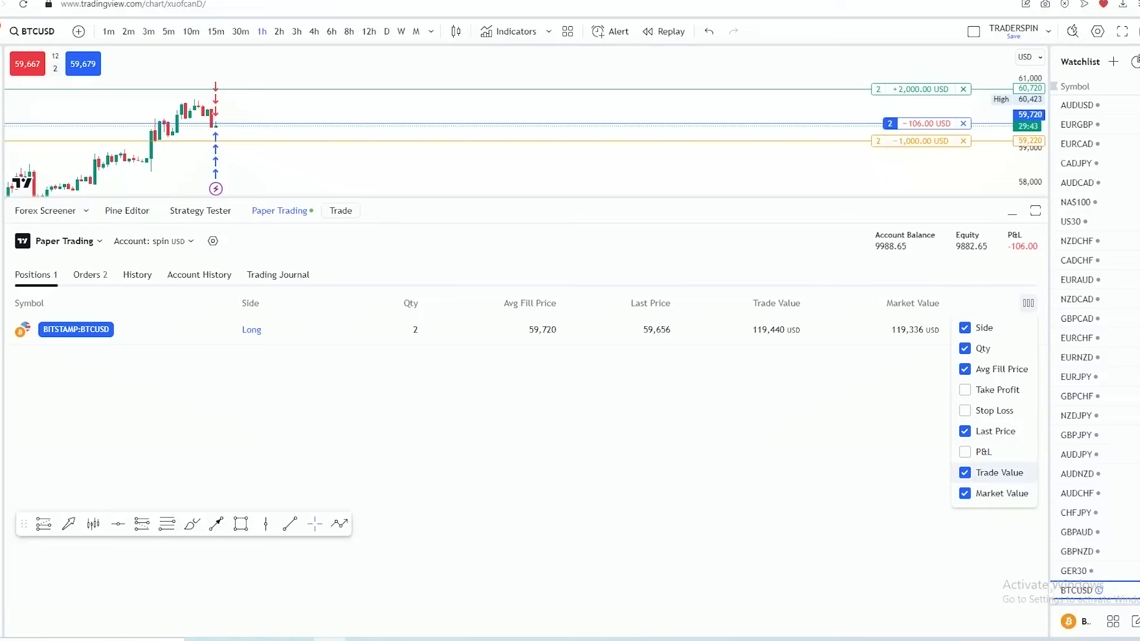
pyautogui.click(965, 348)
pyautogui.click(965, 349)
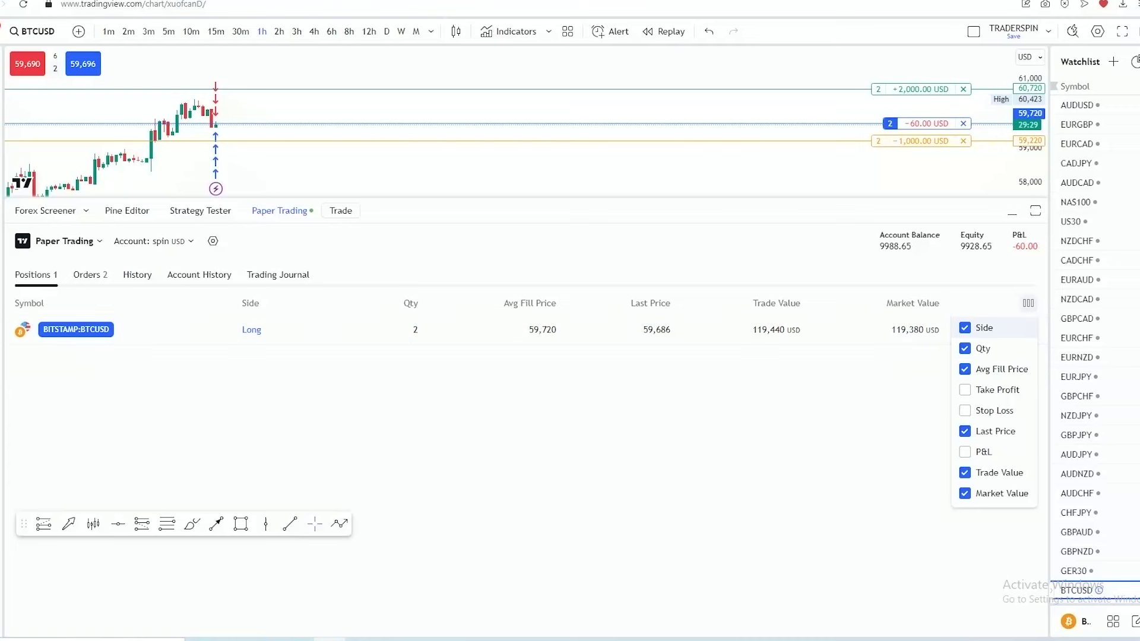
pyautogui.click(964, 328)
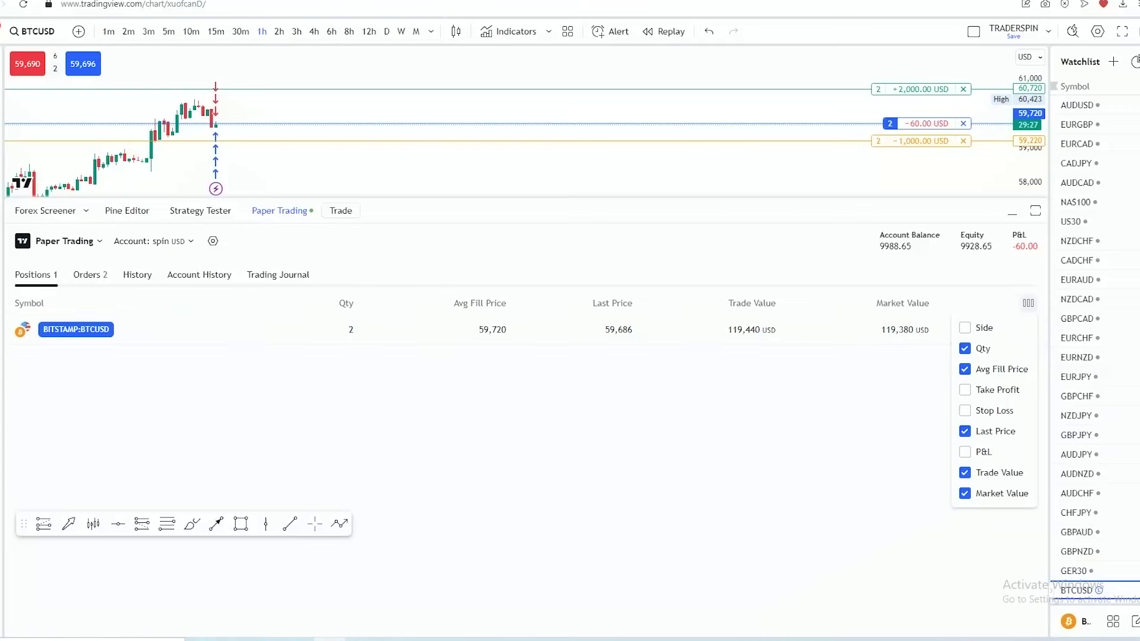
pyautogui.click(1028, 303)
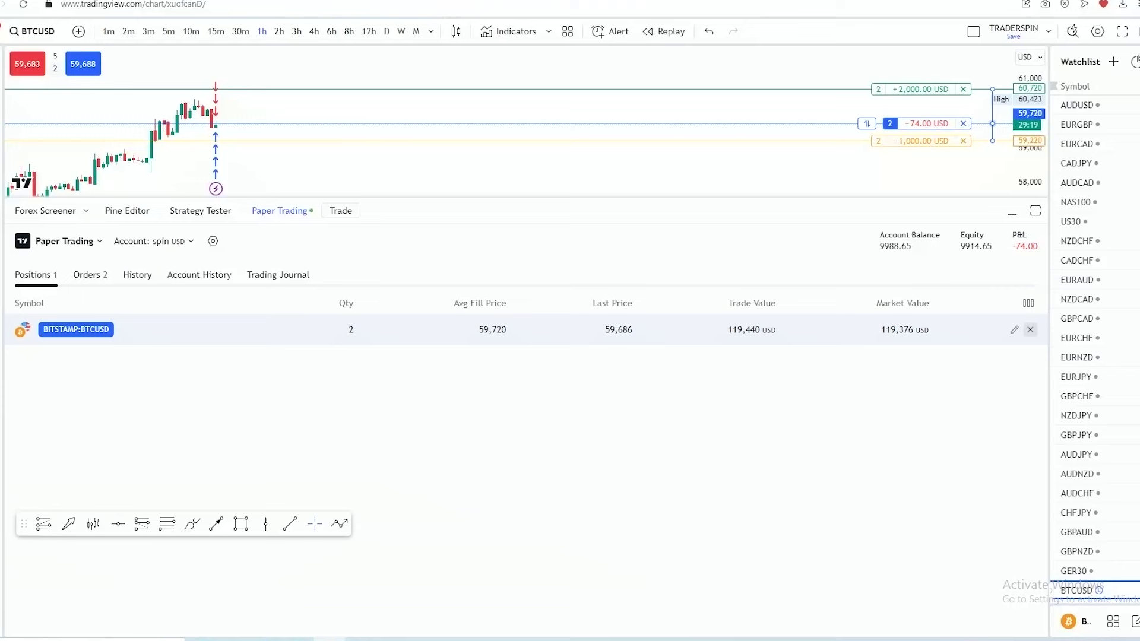
# Close the long 2 BTCUSD position and collapse the trading panel
pyautogui.click(1030, 329)
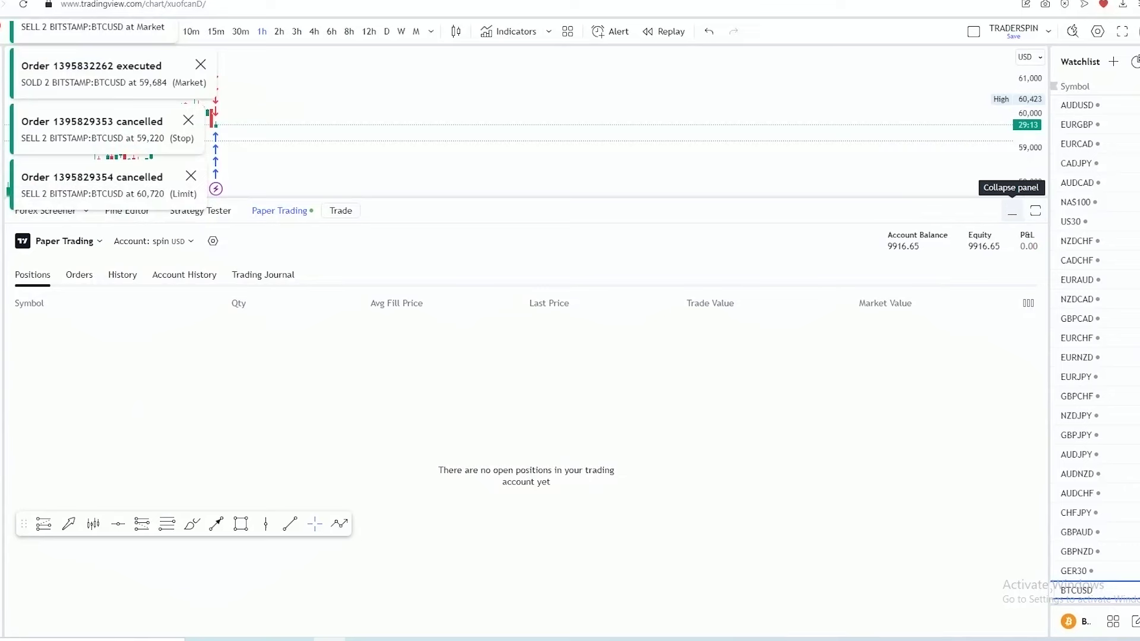
pyautogui.click(1012, 211)
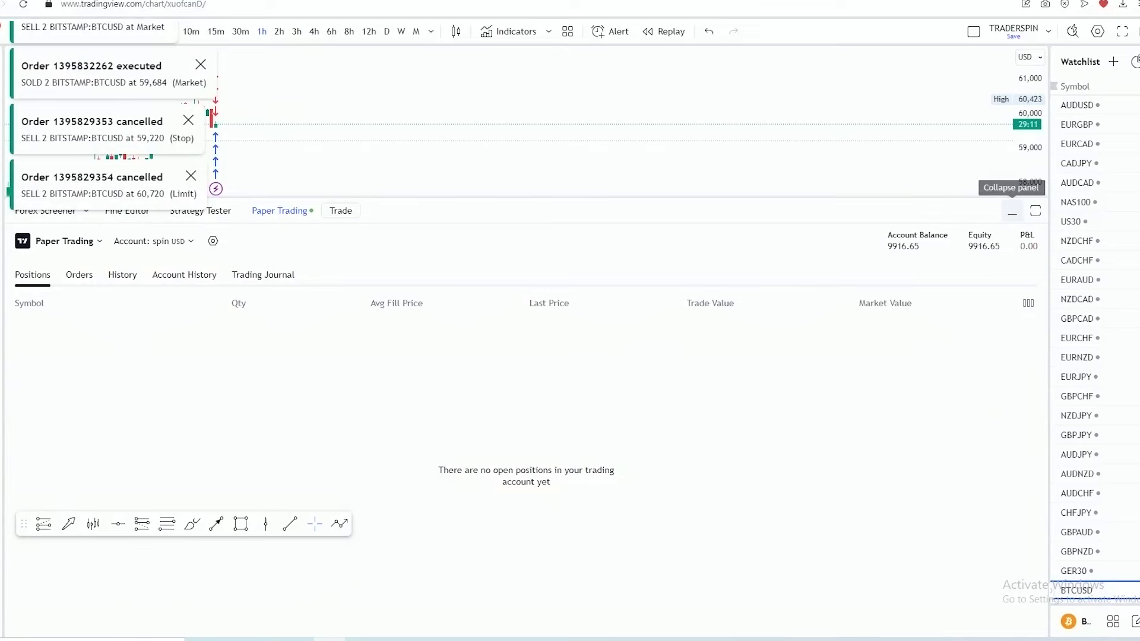
# Start a trend line on the BTCUSD price chart
pyautogui.moveTo(307, 255); pyautogui.dragTo(816, 371)
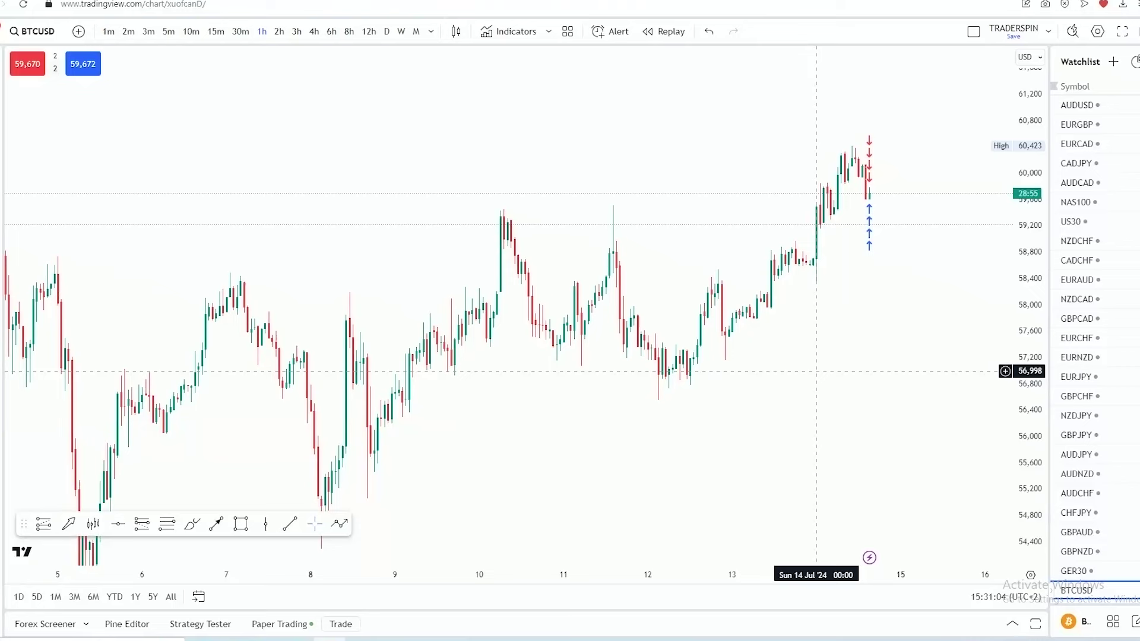
pyautogui.click(290, 524)
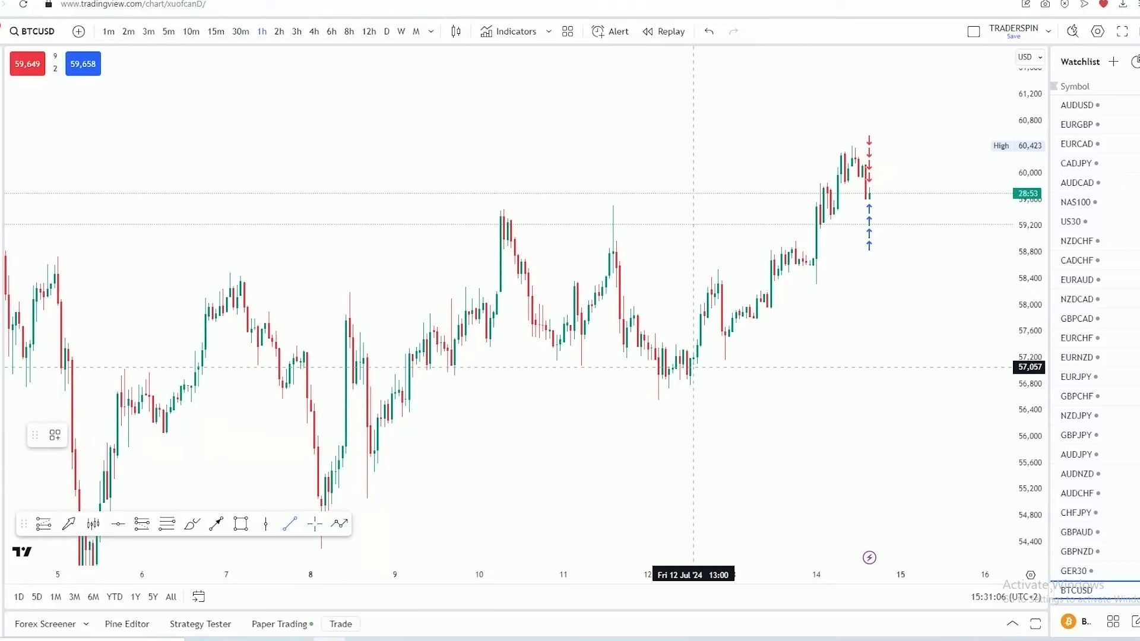